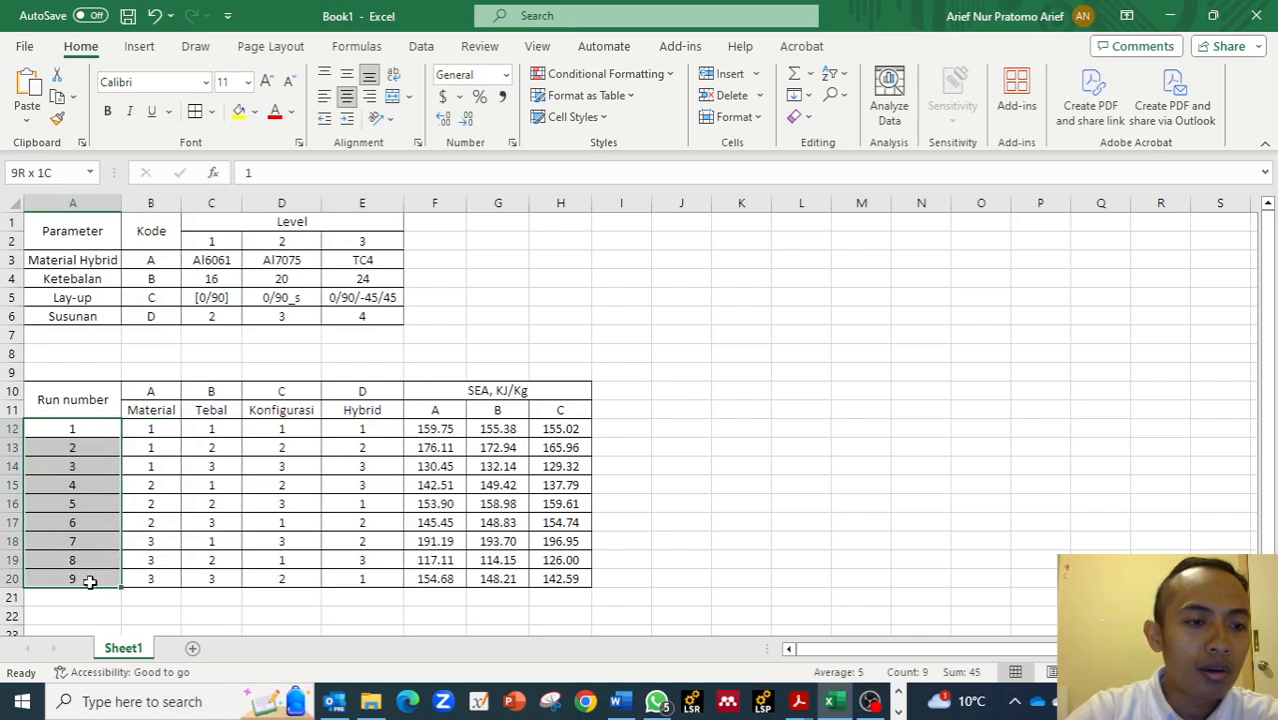
Review the factor-level table's Level headers and the parameter and code columns, dismissing the chat notification.
click(426, 318)
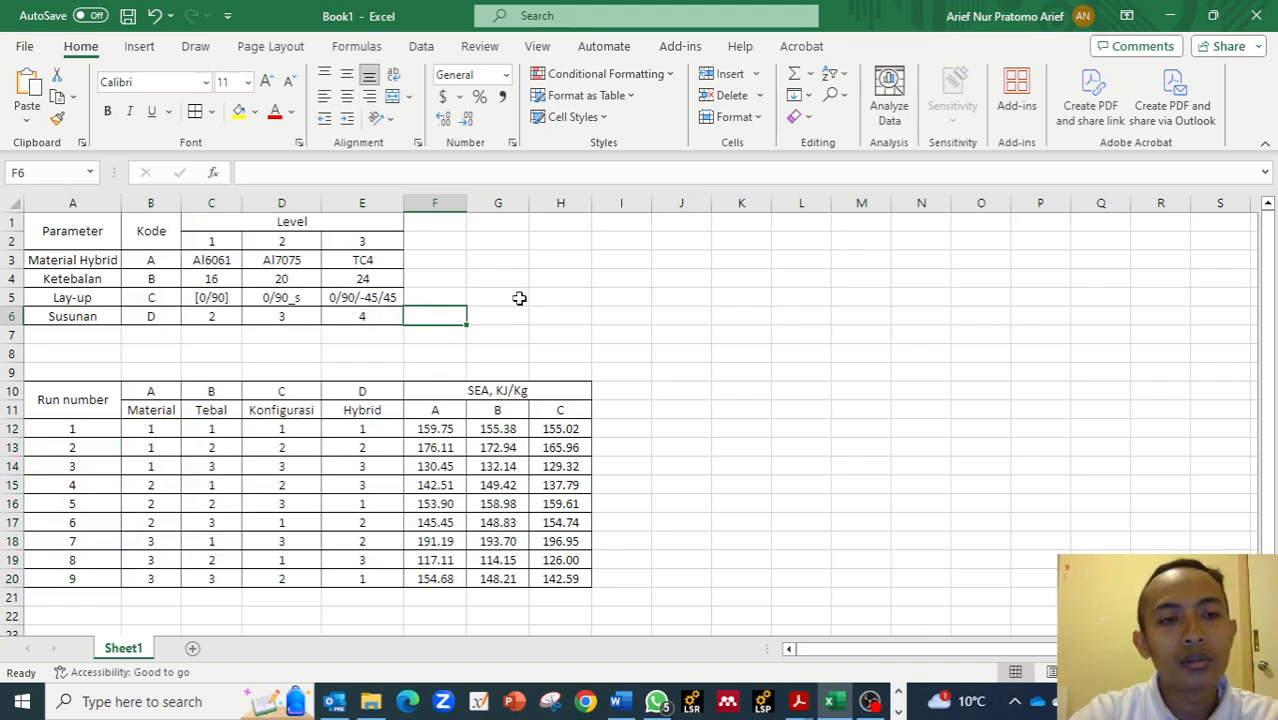
drag(211, 241, 337, 244)
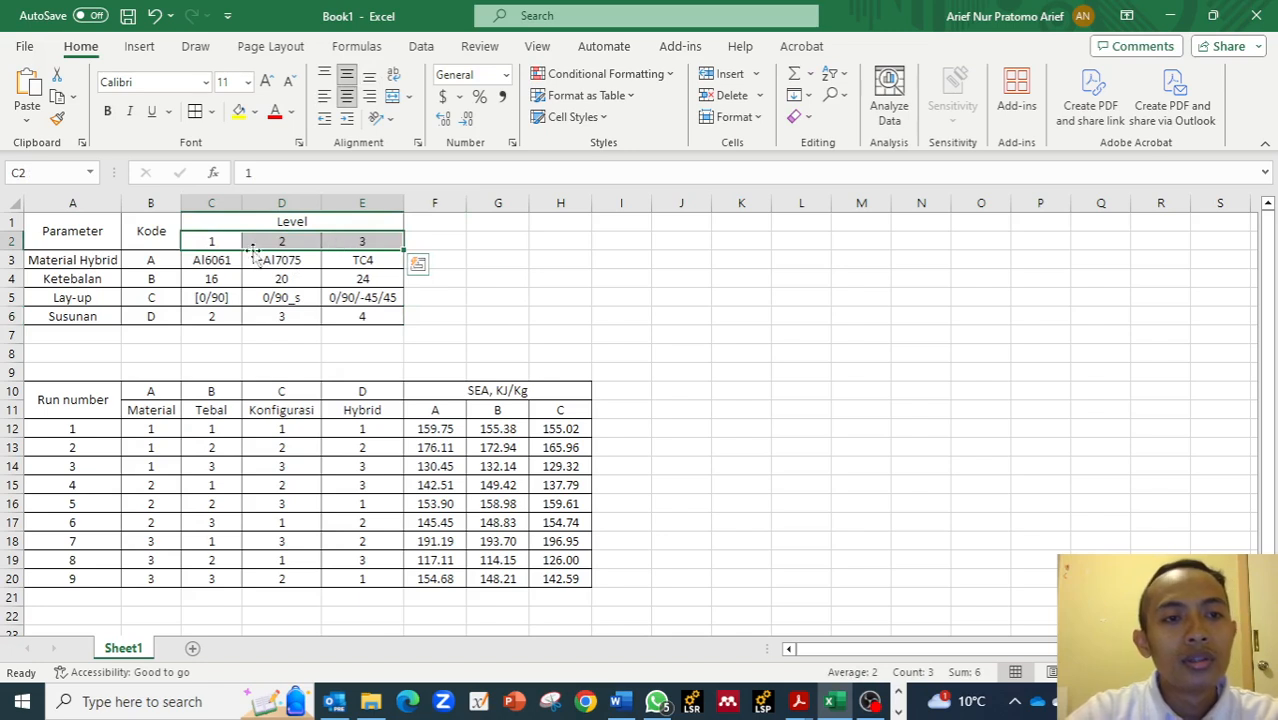
drag(218, 244, 357, 222)
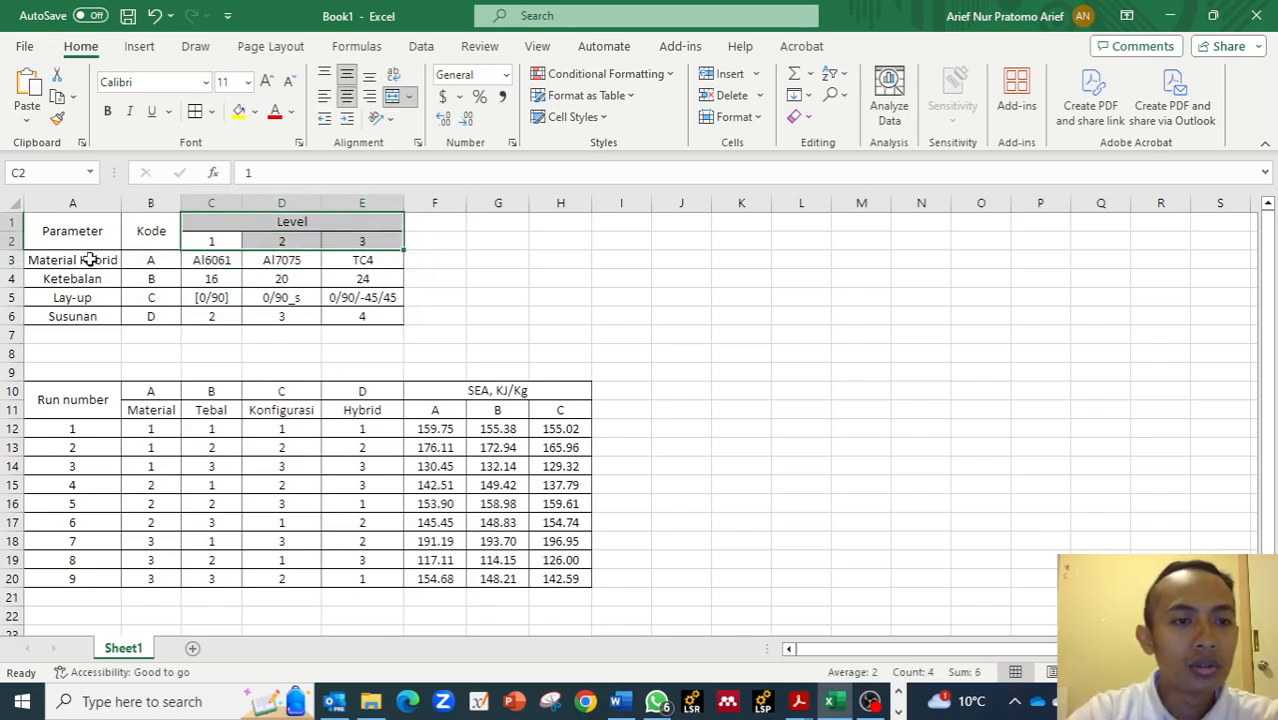
drag(88, 253, 150, 316)
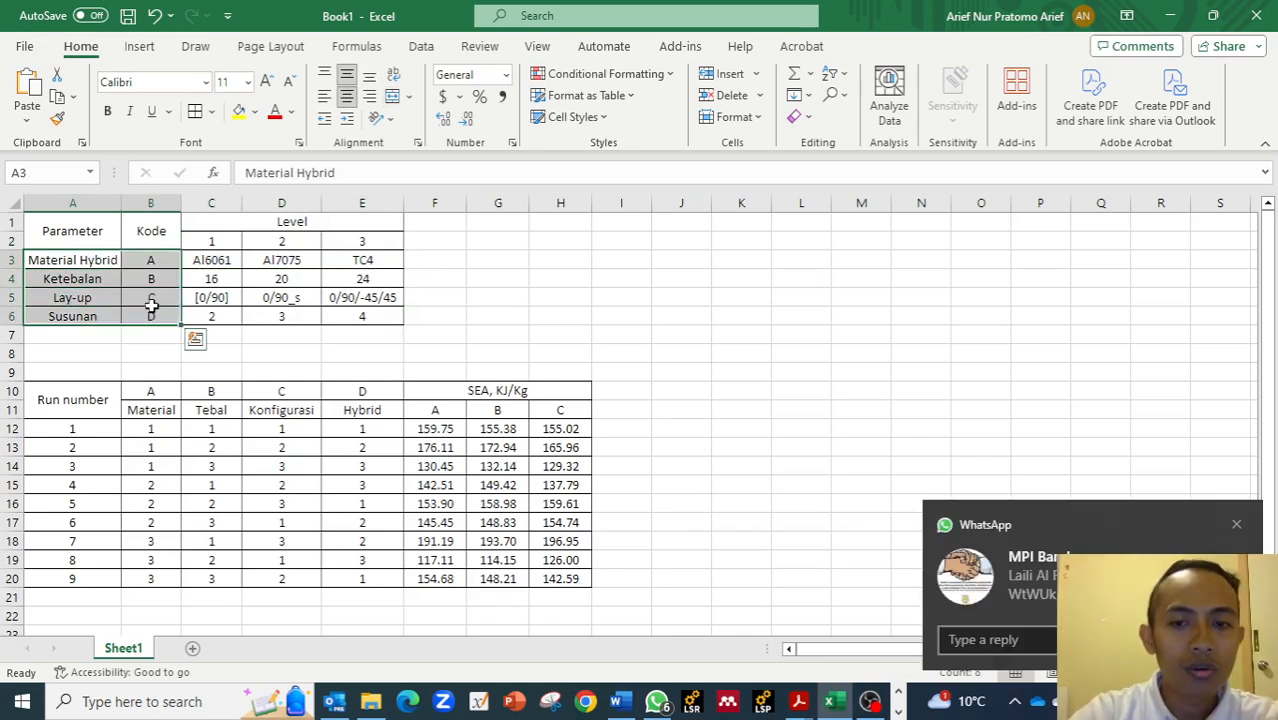
click(1236, 524)
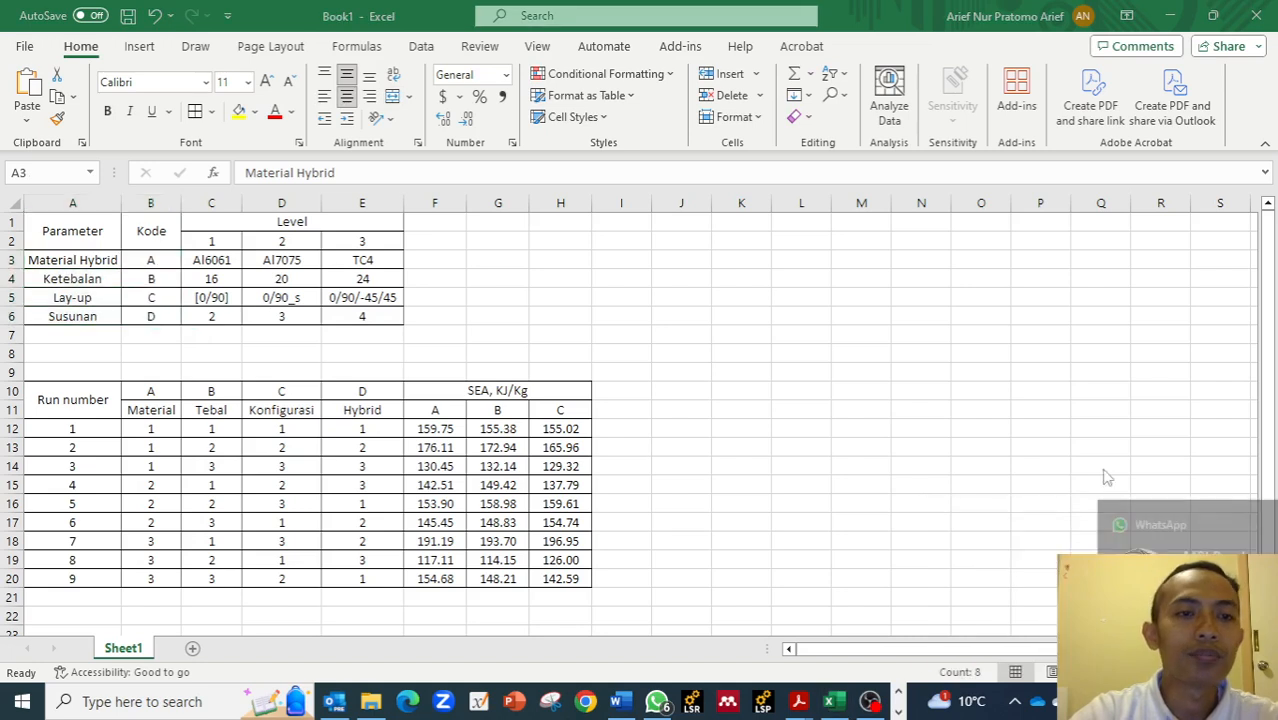
Go through each parameter name and its code A to D in the factor table.
click(152, 276)
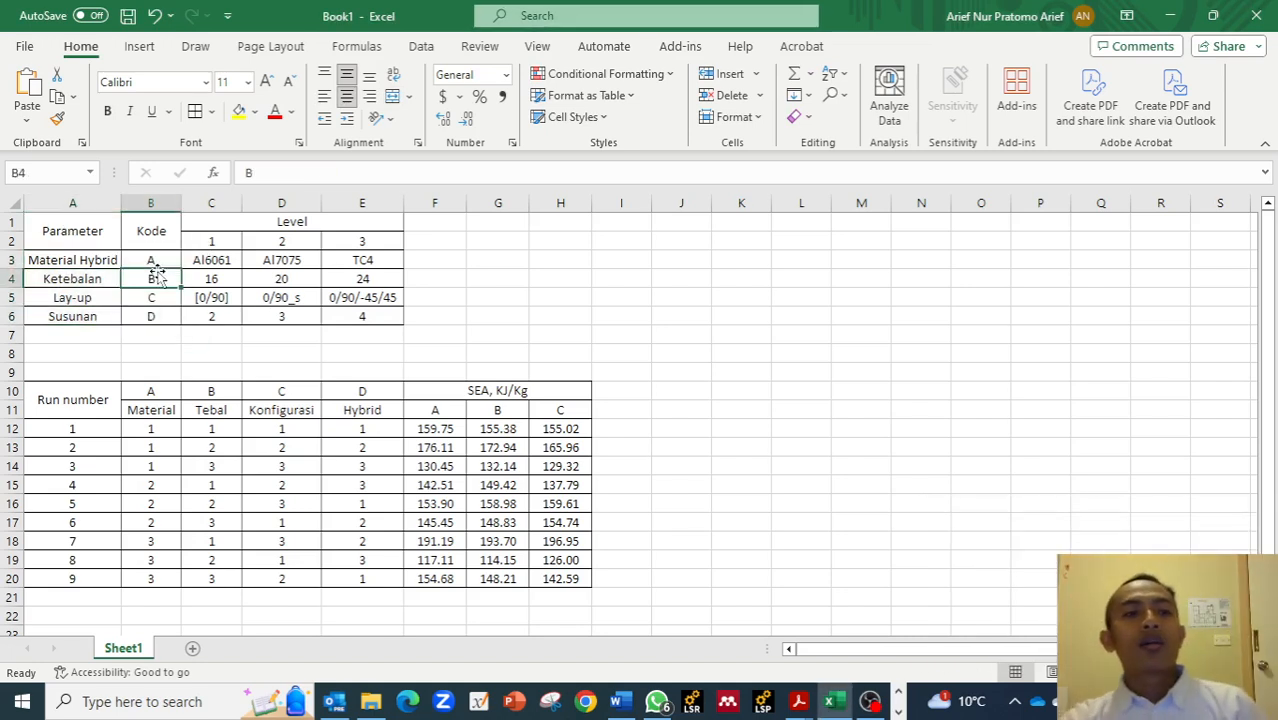
click(94, 262)
click(85, 278)
click(86, 299)
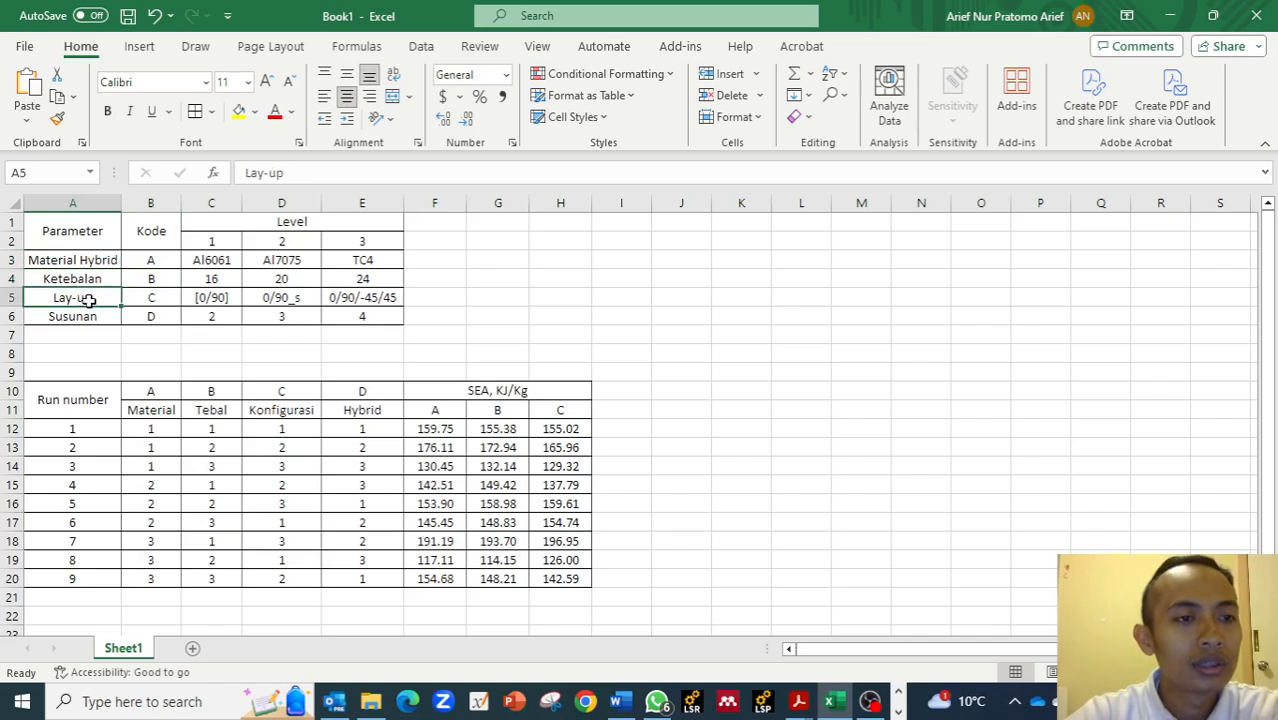
click(87, 316)
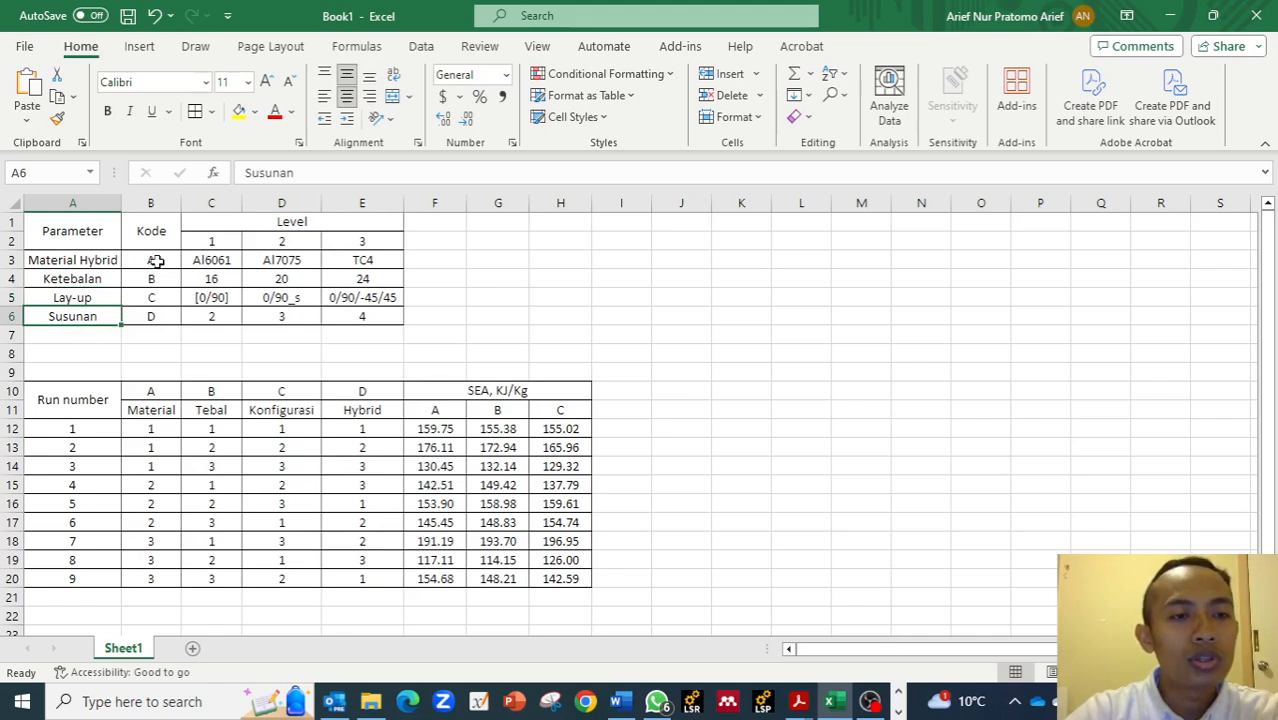
click(156, 261)
click(155, 279)
click(155, 297)
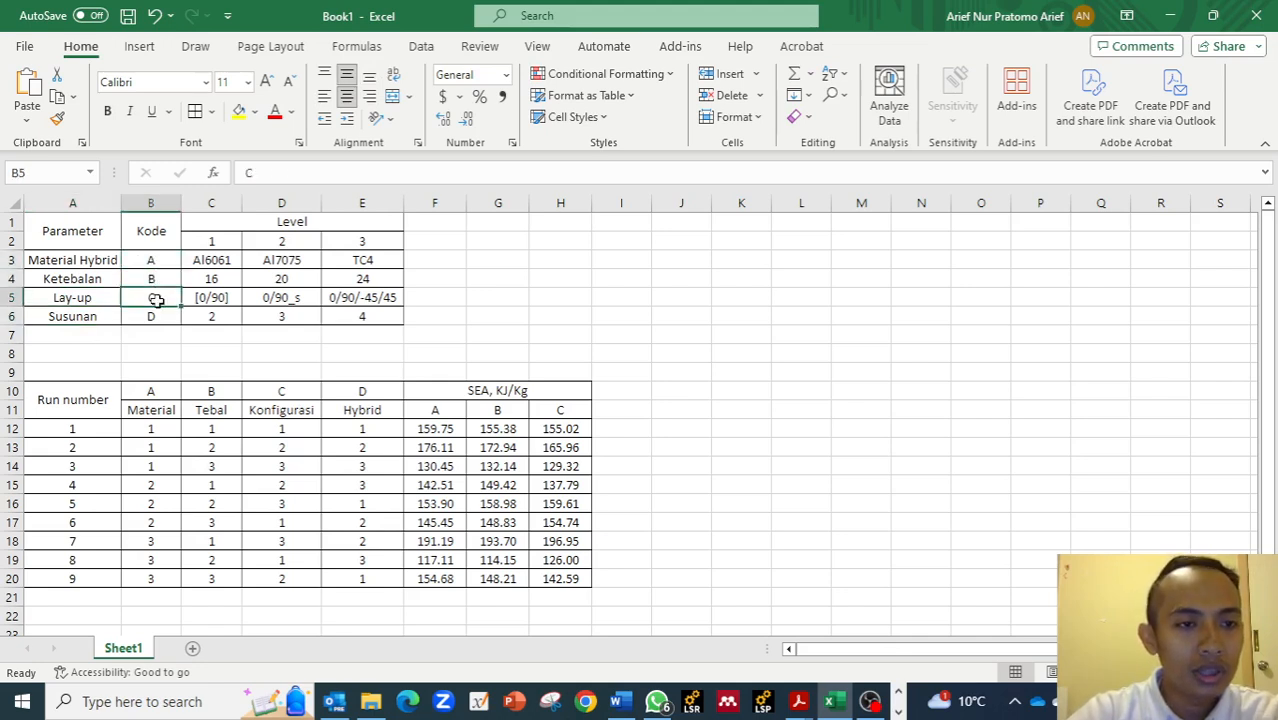
Examine the level numbers 1 to 3 and the Material Hybrid levels Al6061, Al7075 and TC4.
click(255, 222)
click(226, 241)
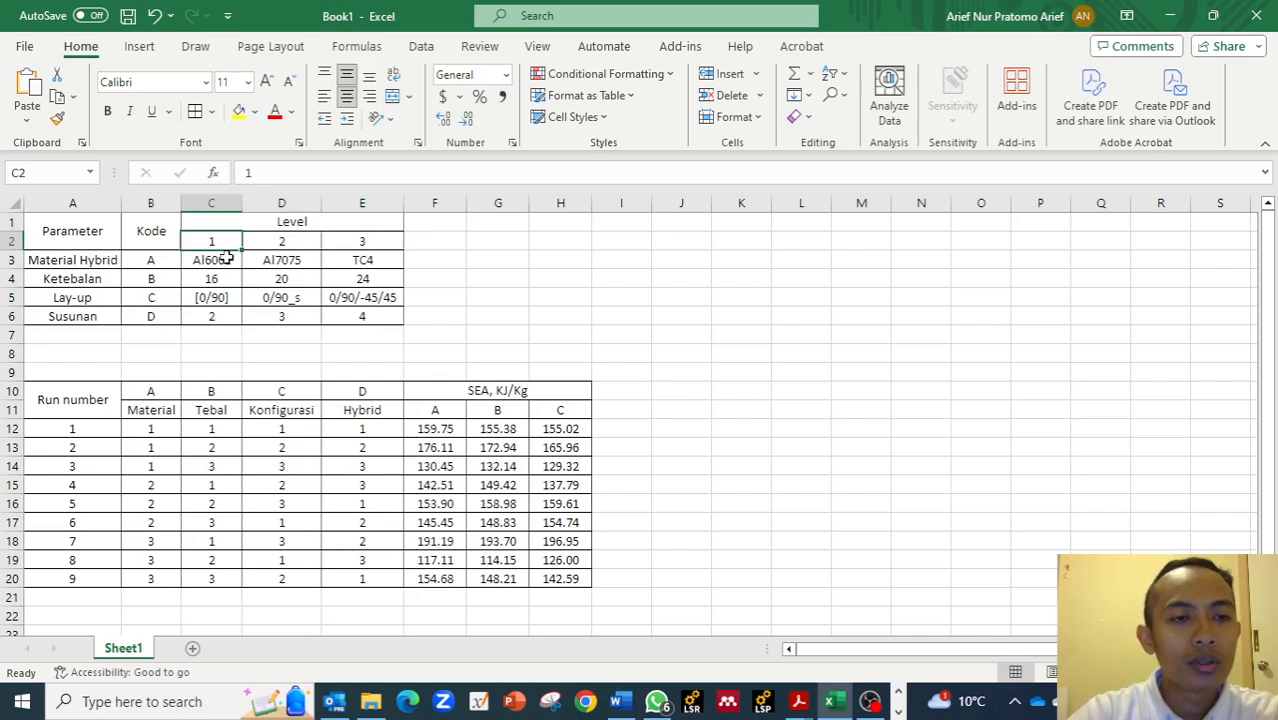
click(265, 259)
click(211, 259)
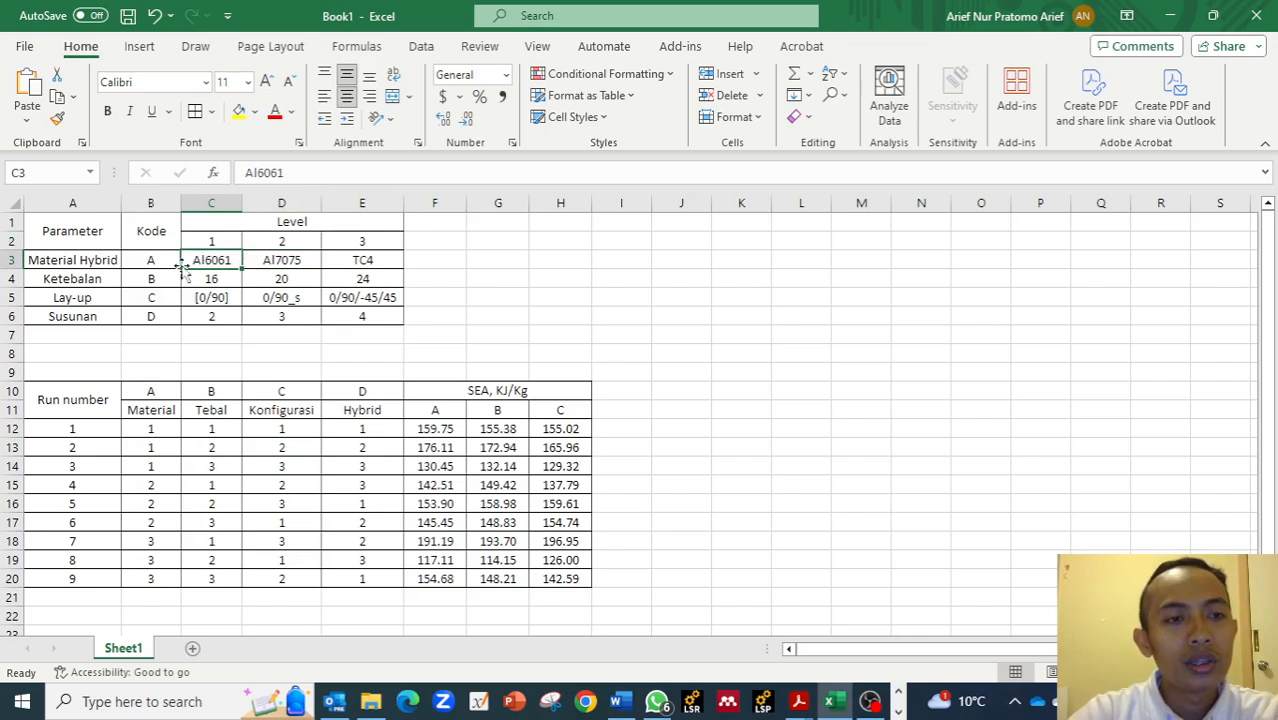
click(67, 263)
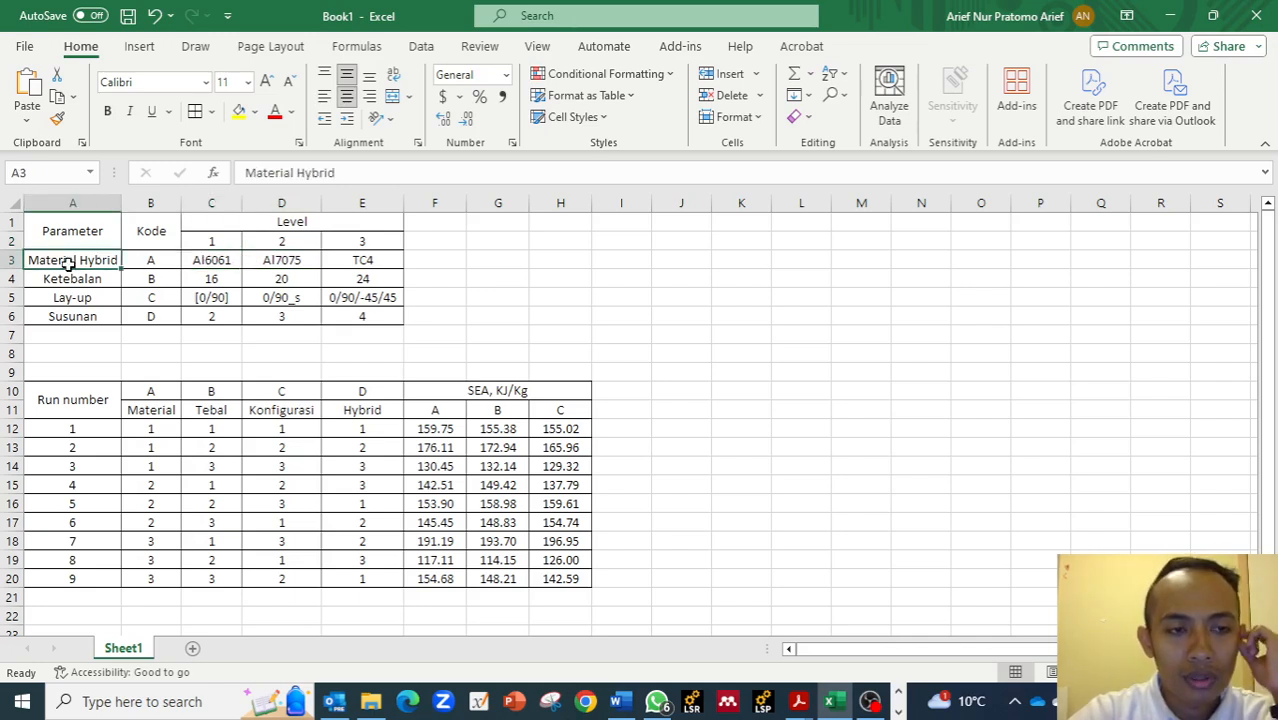
click(224, 261)
click(289, 260)
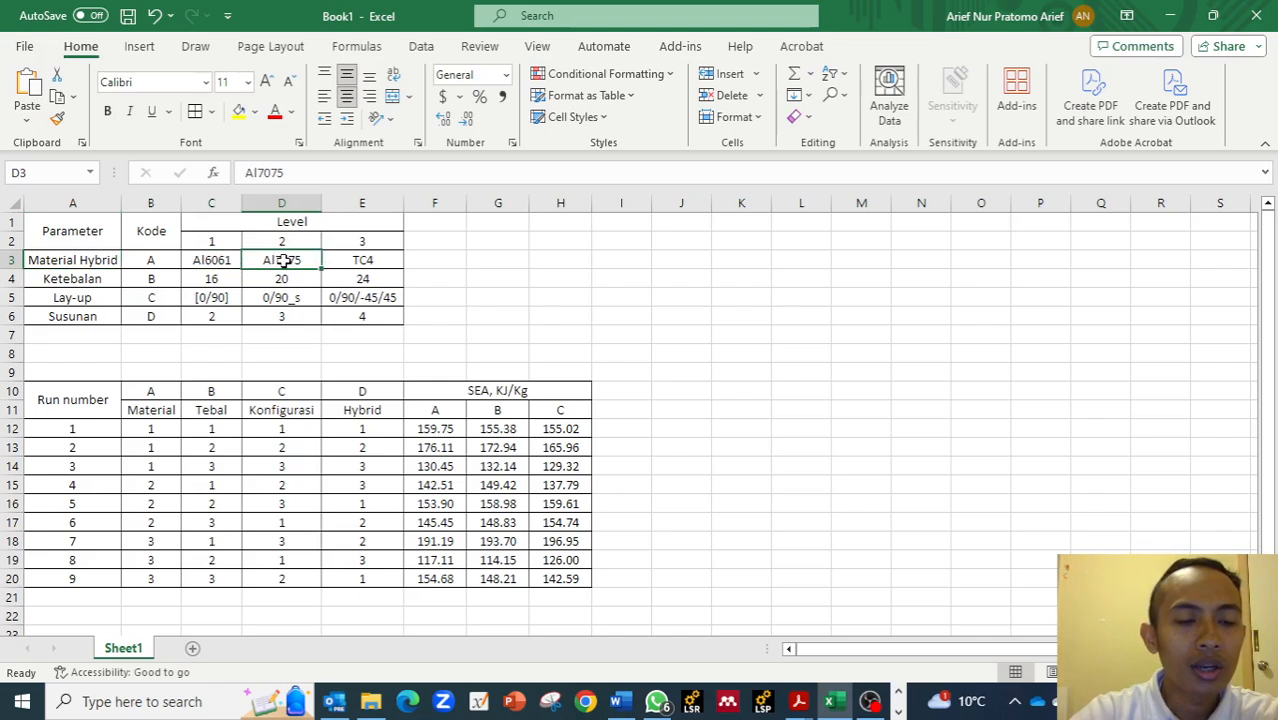
click(362, 260)
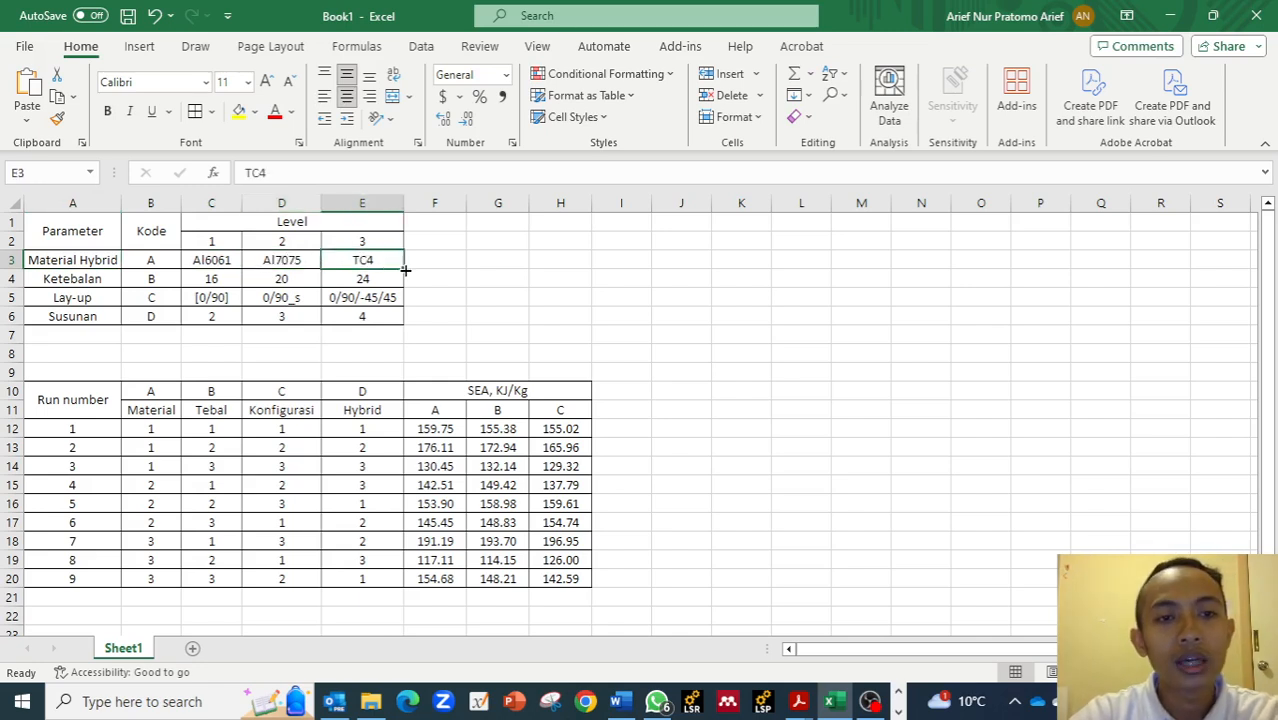
Examine the Ketebalan and Lay-up rows and their values for each of the three levels.
click(86, 279)
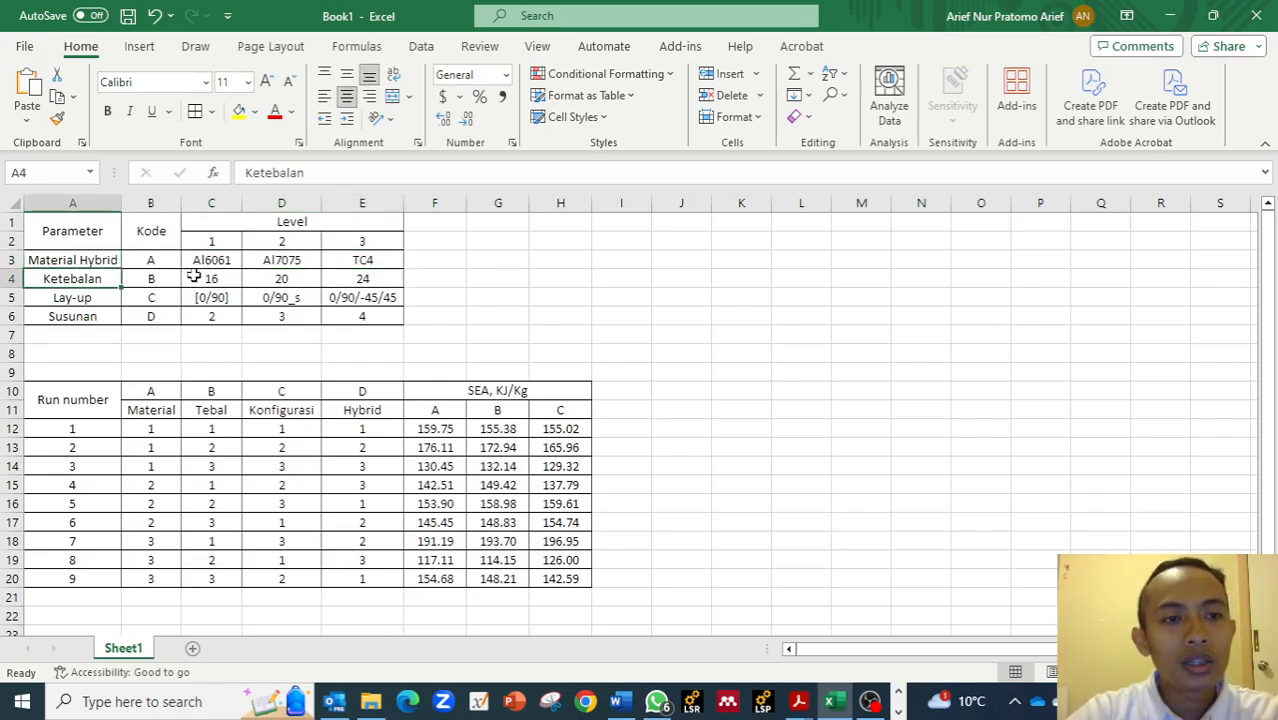
click(209, 278)
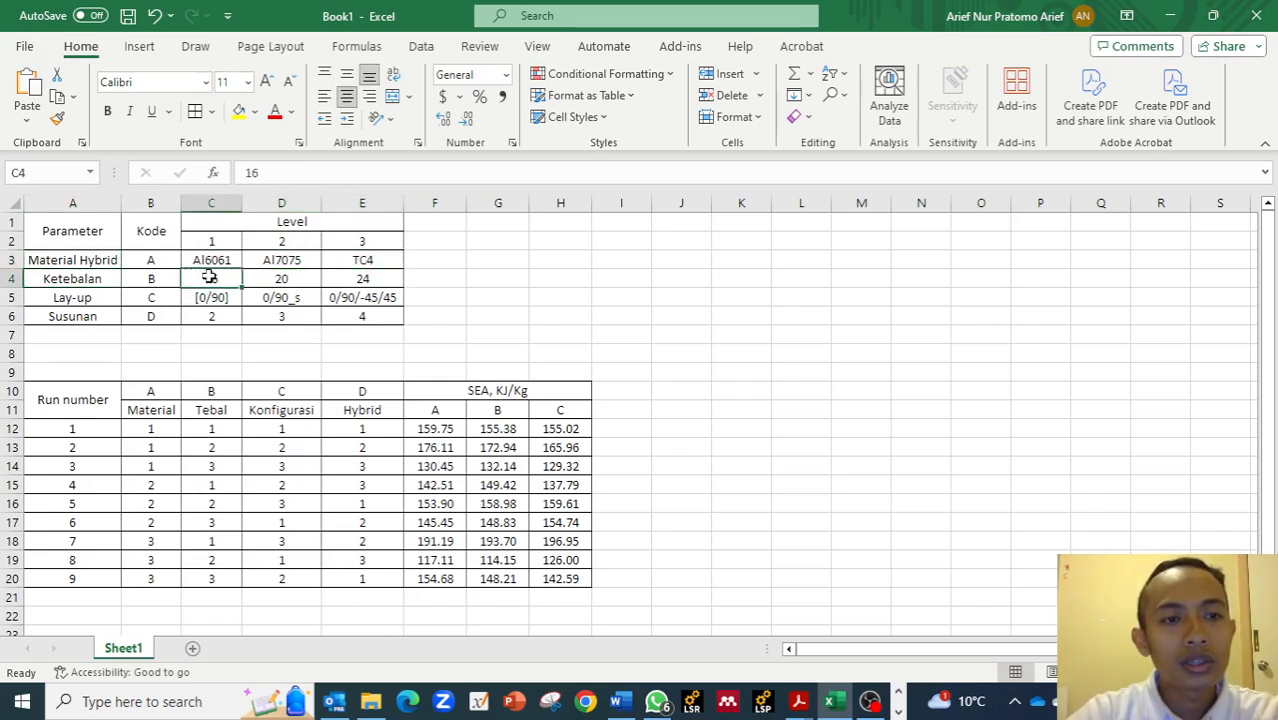
click(272, 280)
click(360, 279)
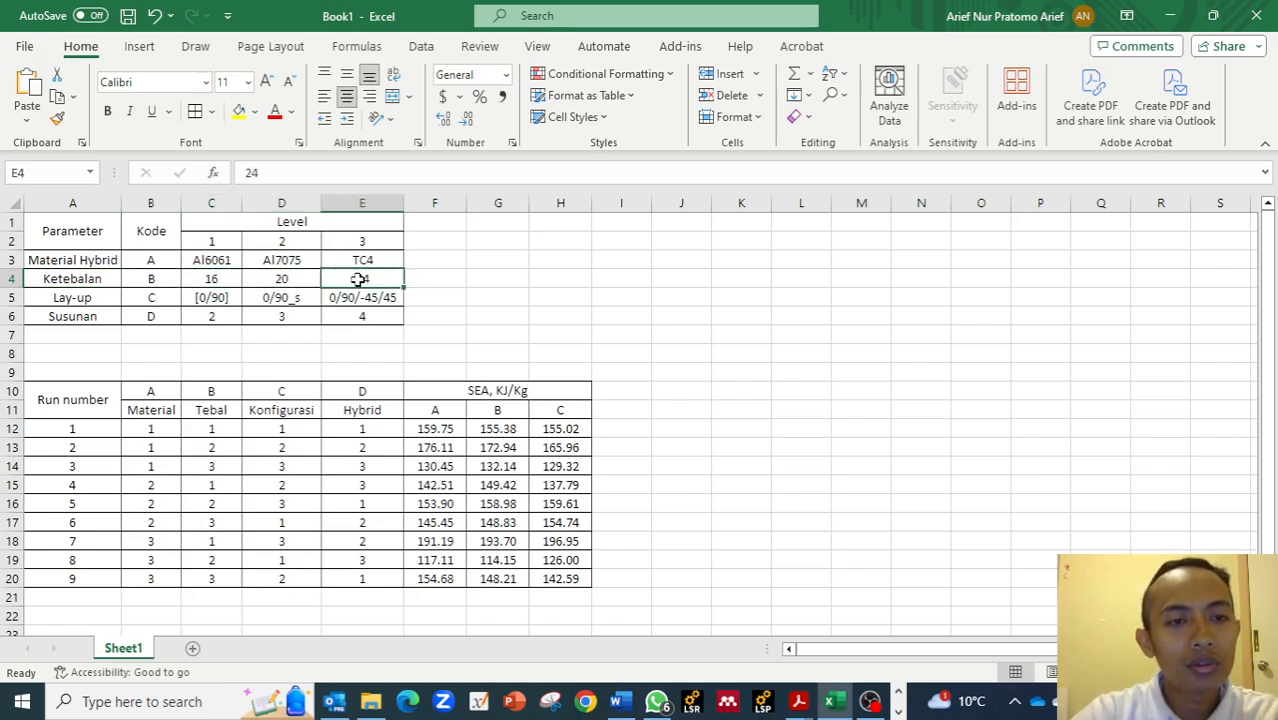
click(68, 298)
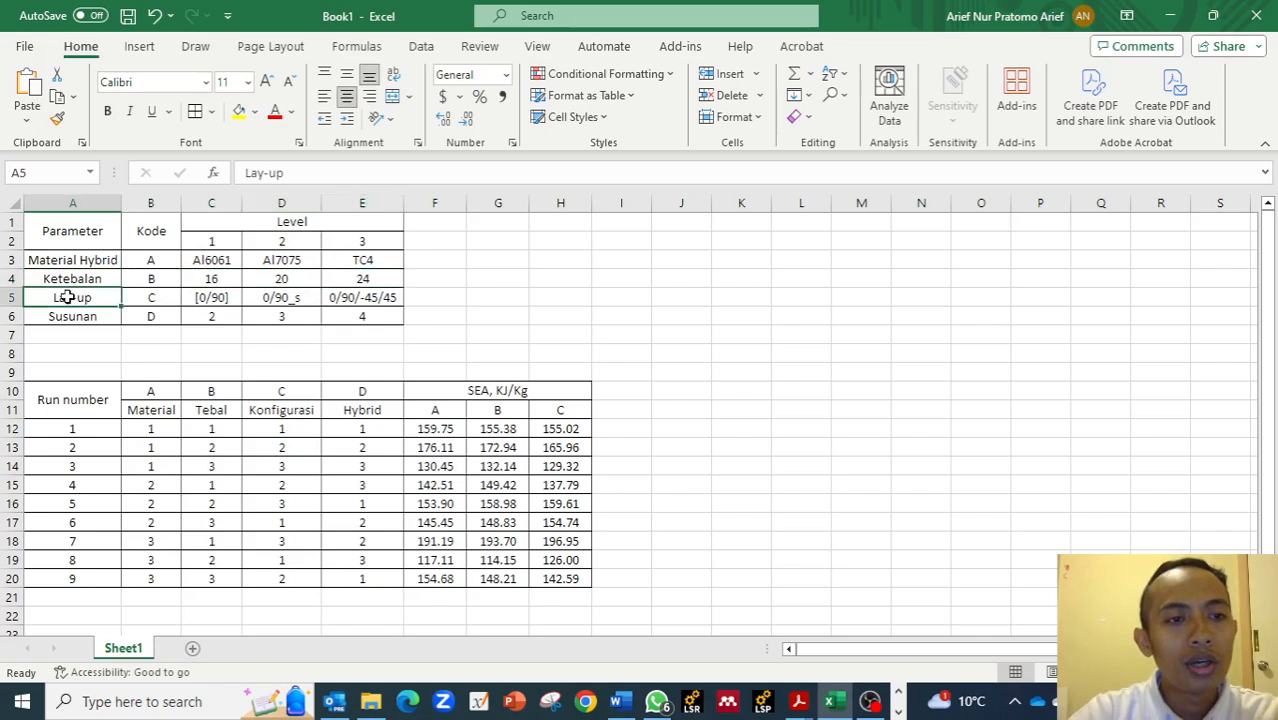
click(213, 297)
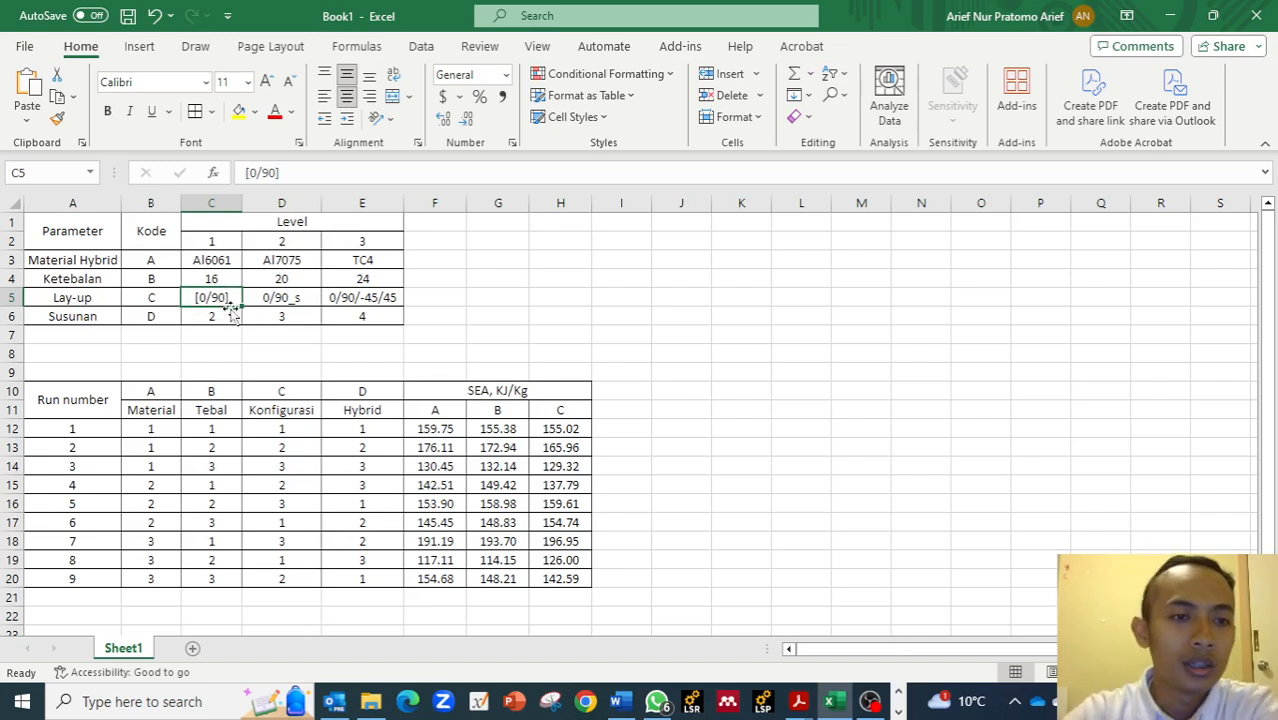
click(310, 298)
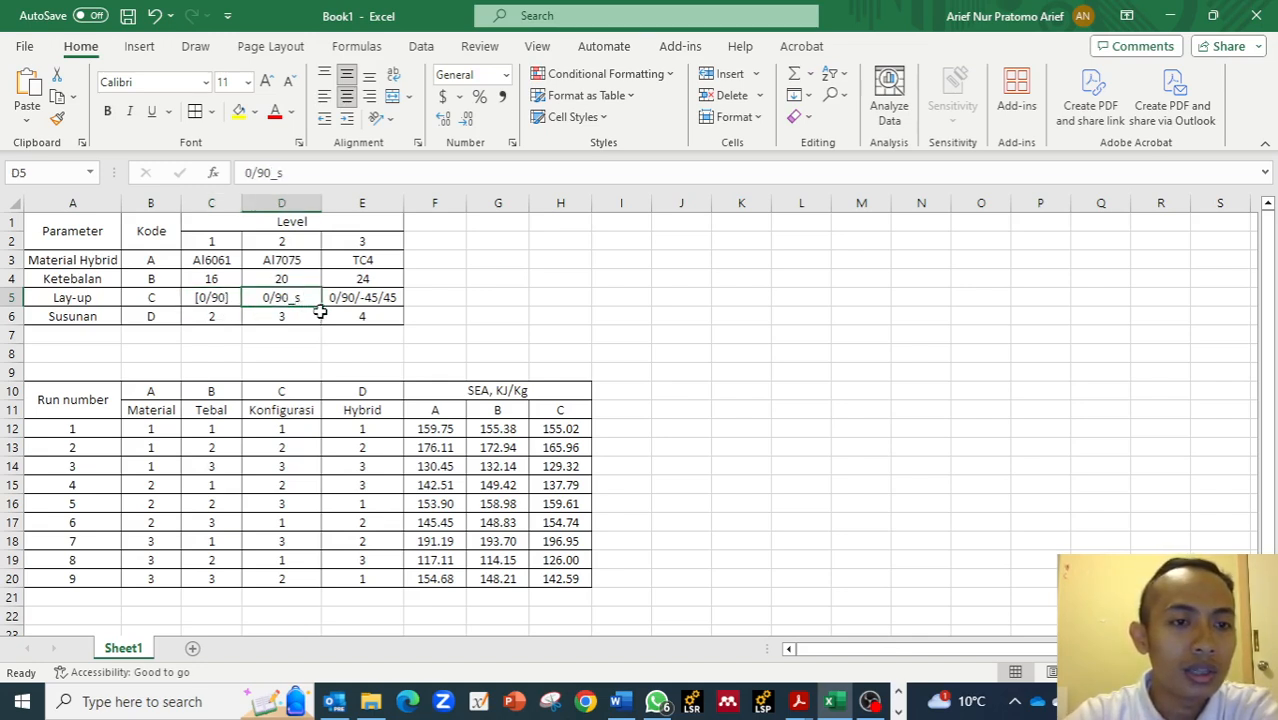
click(370, 296)
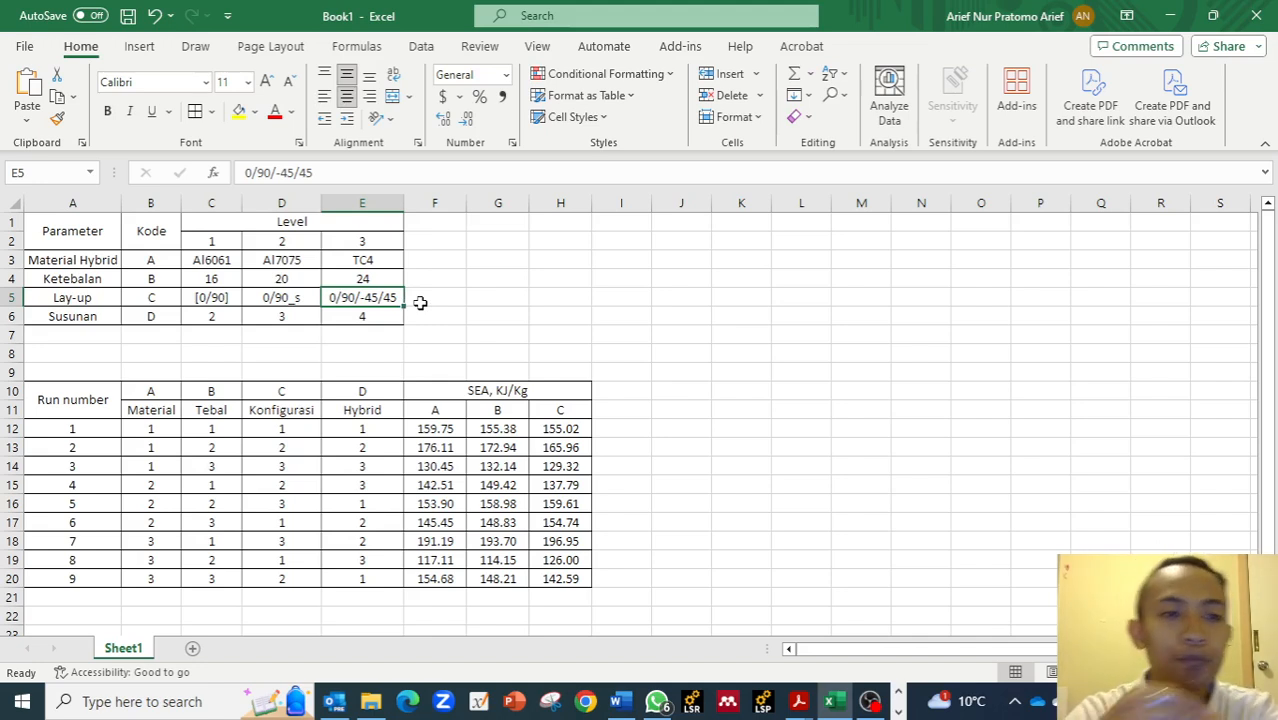
Examine the Susunan levels, then the run-number factor matrix and the SEA result columns A, B and C.
click(36, 317)
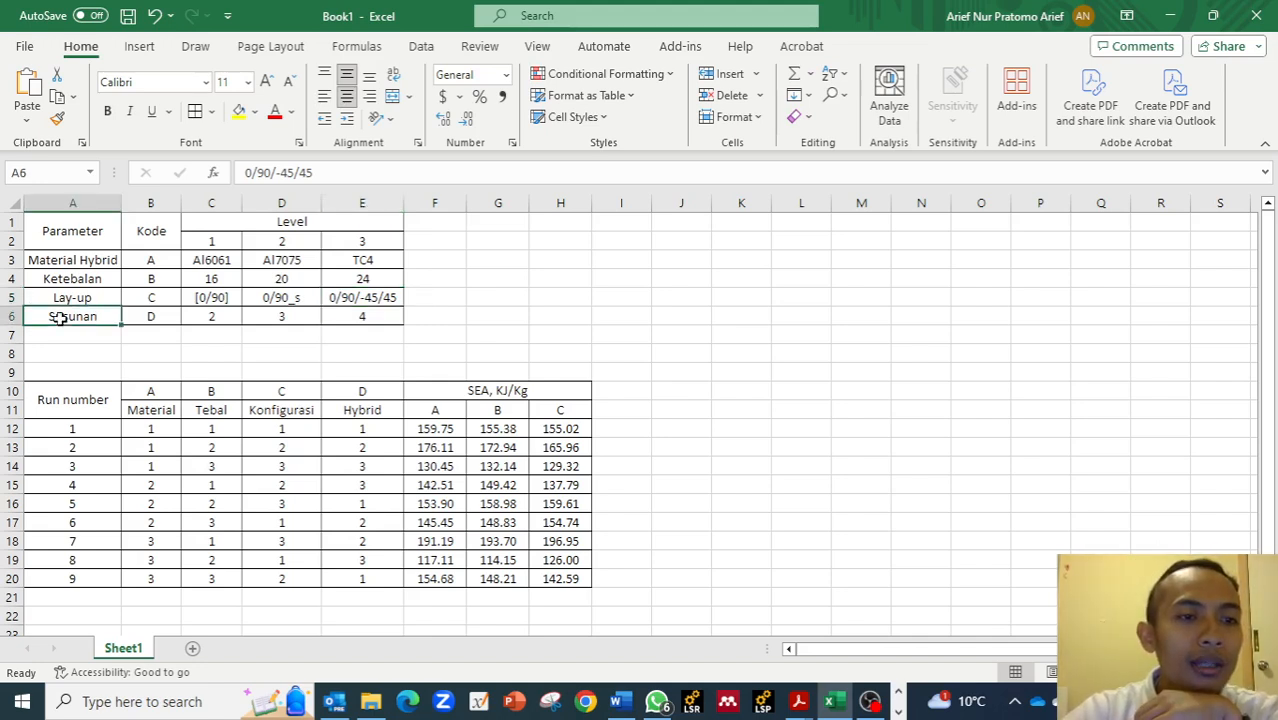
click(205, 316)
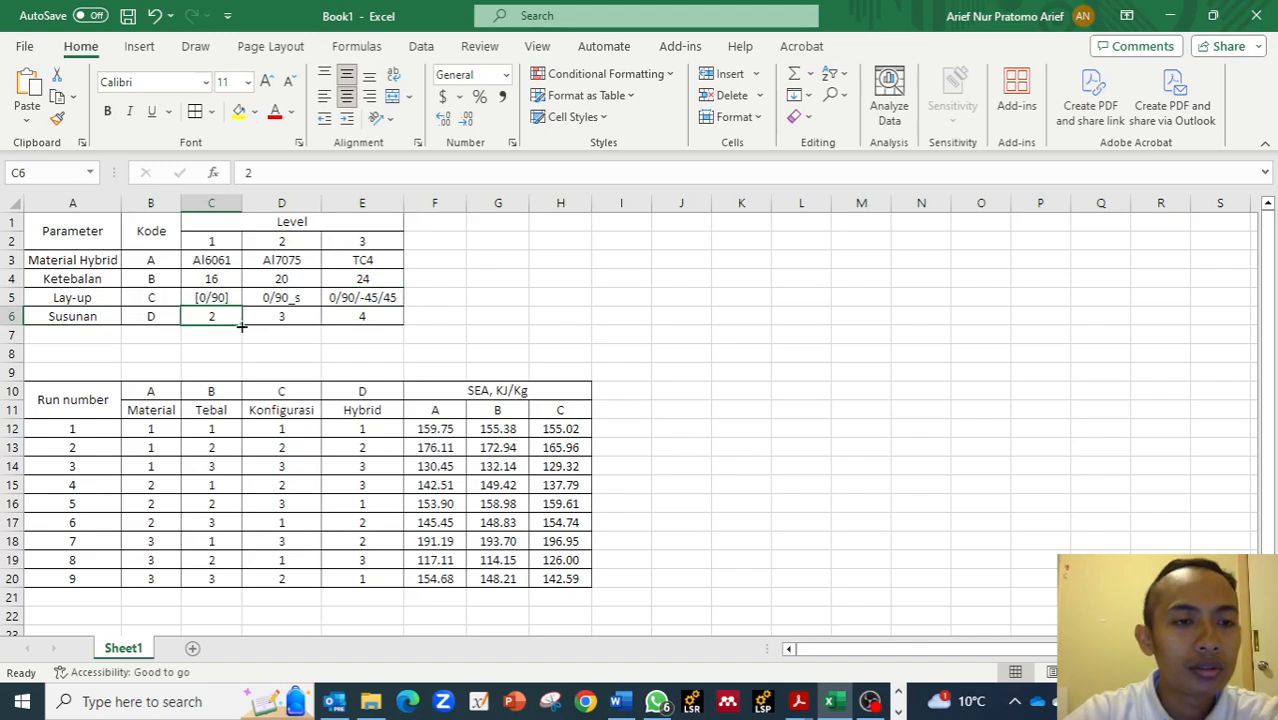
click(272, 316)
click(348, 316)
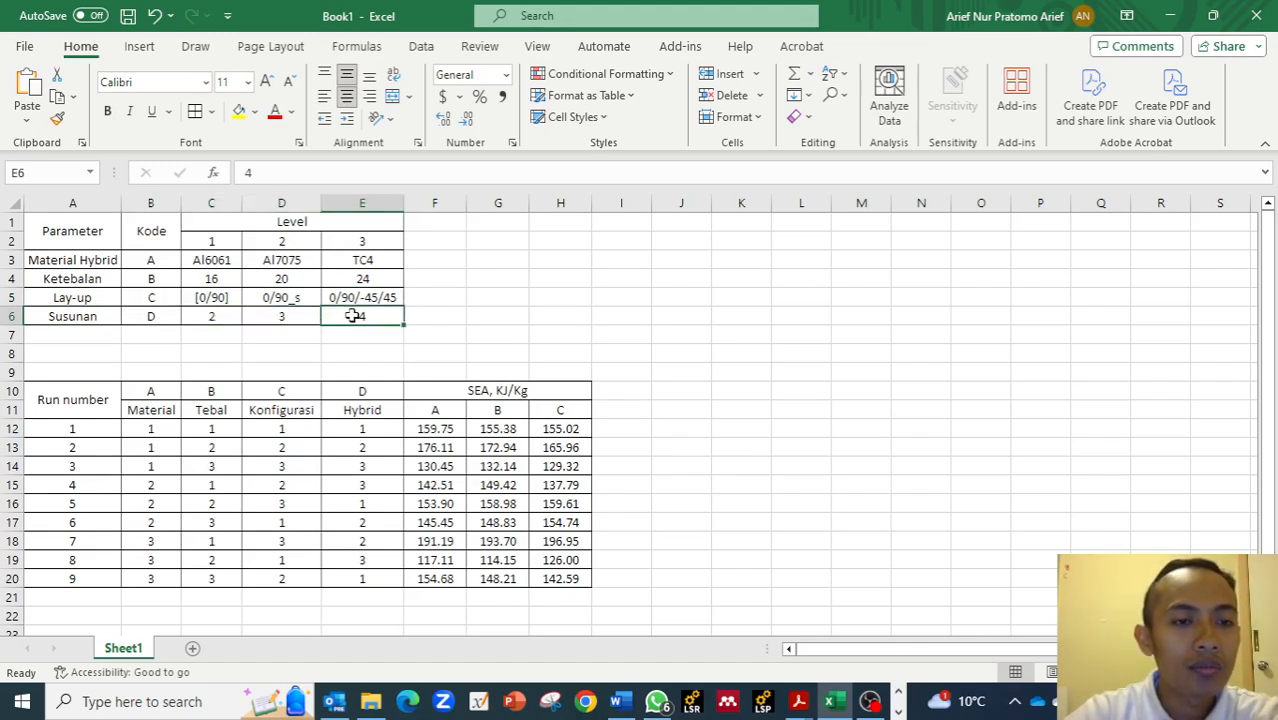
click(214, 316)
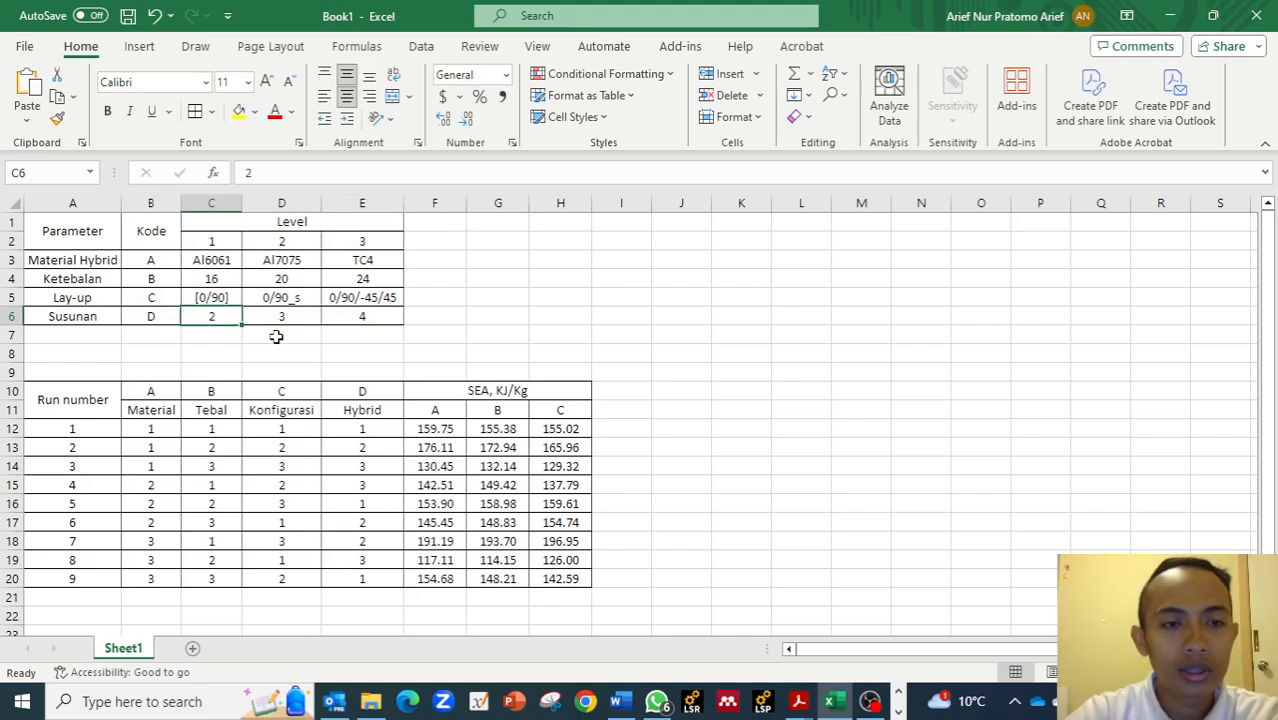
drag(157, 429, 354, 580)
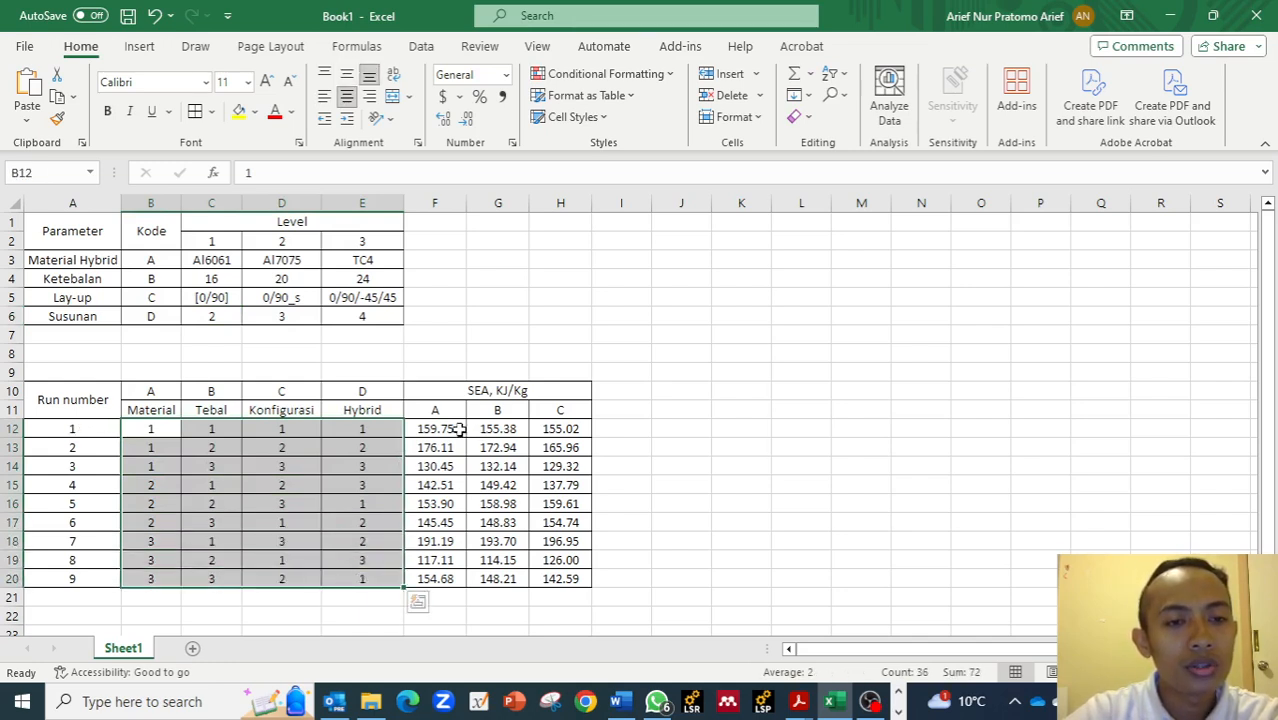
drag(445, 414, 557, 412)
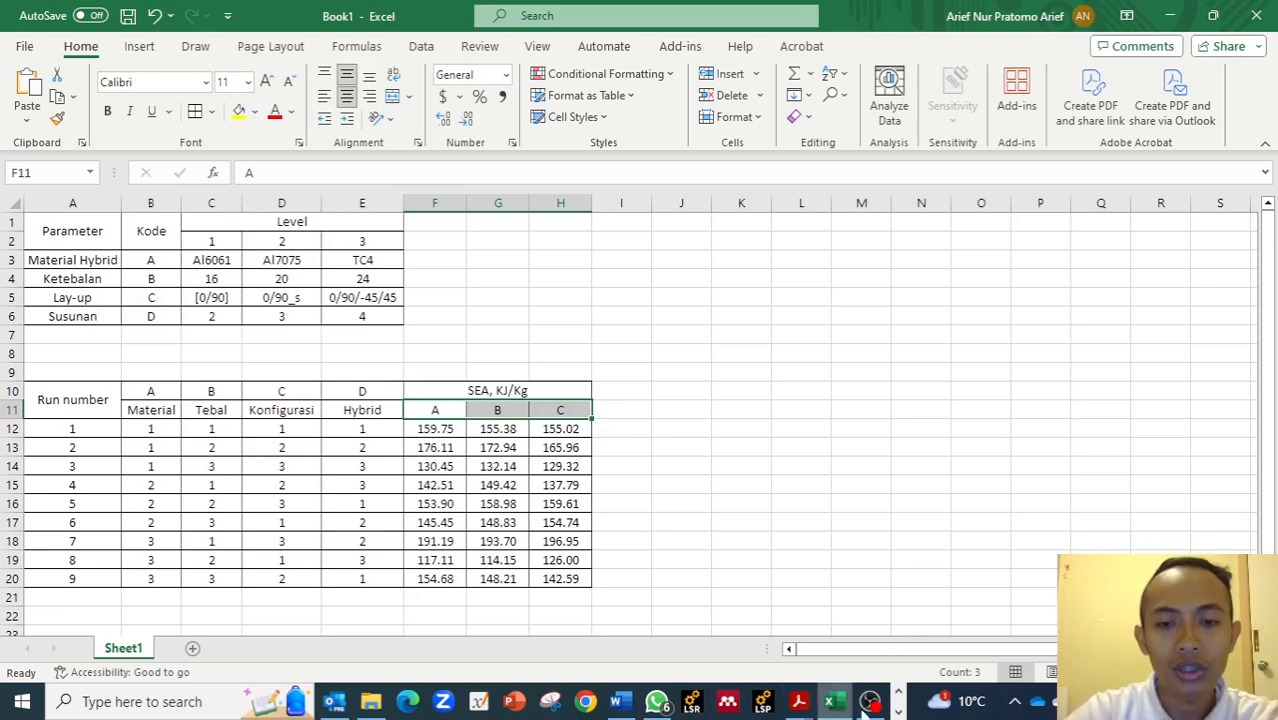
Switch to Minitab and open the Create Taguchi Design dialog.
click(898, 711)
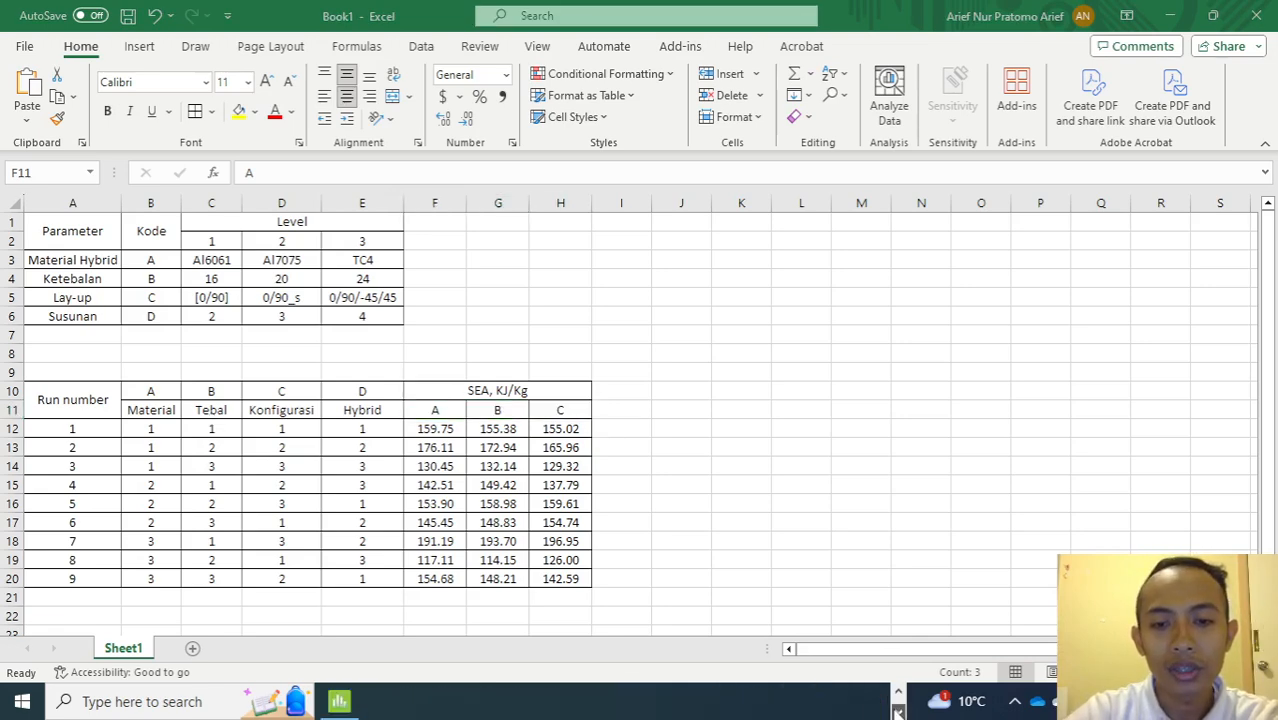
click(339, 702)
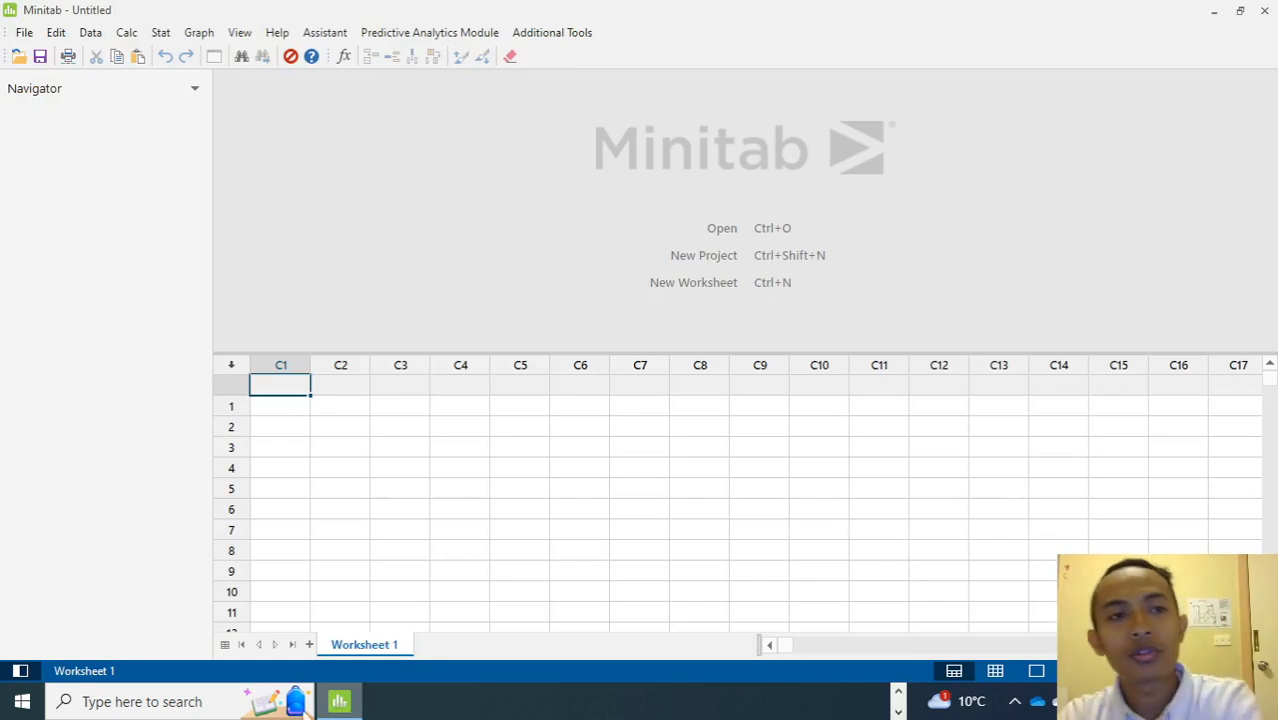
click(158, 38)
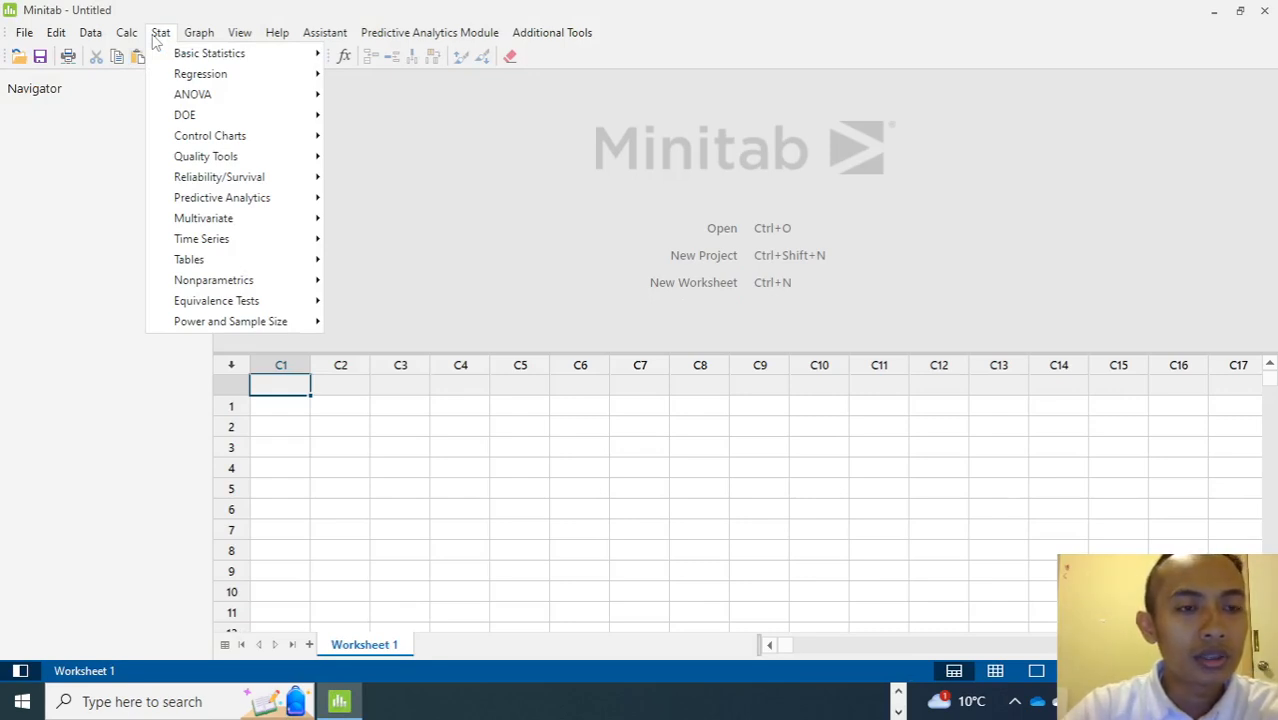
mouse_move(200, 100)
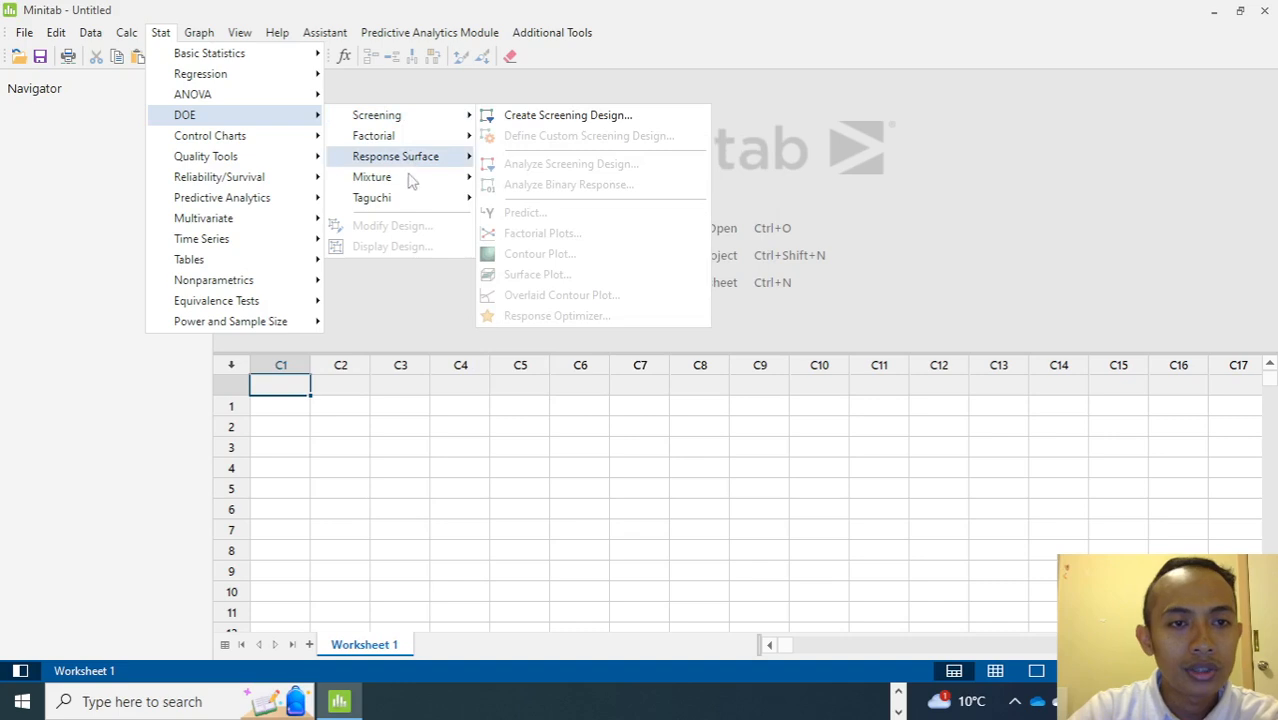
mouse_move(406, 208)
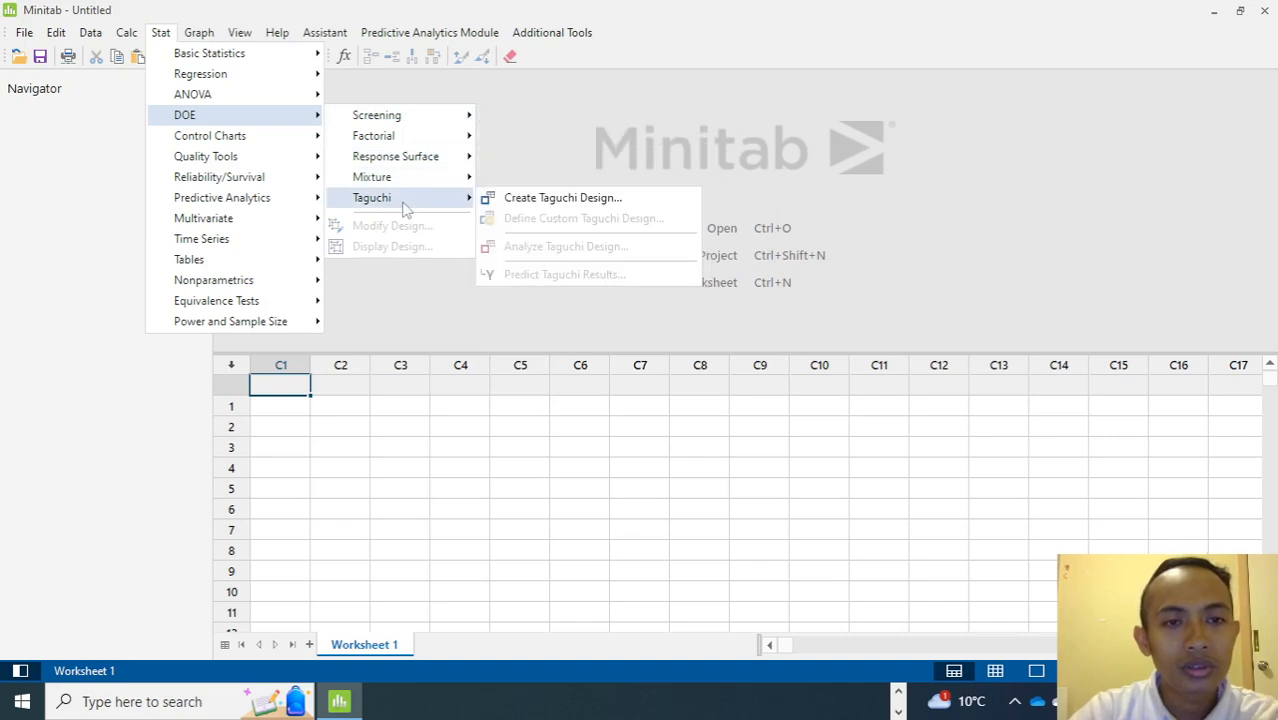
click(513, 200)
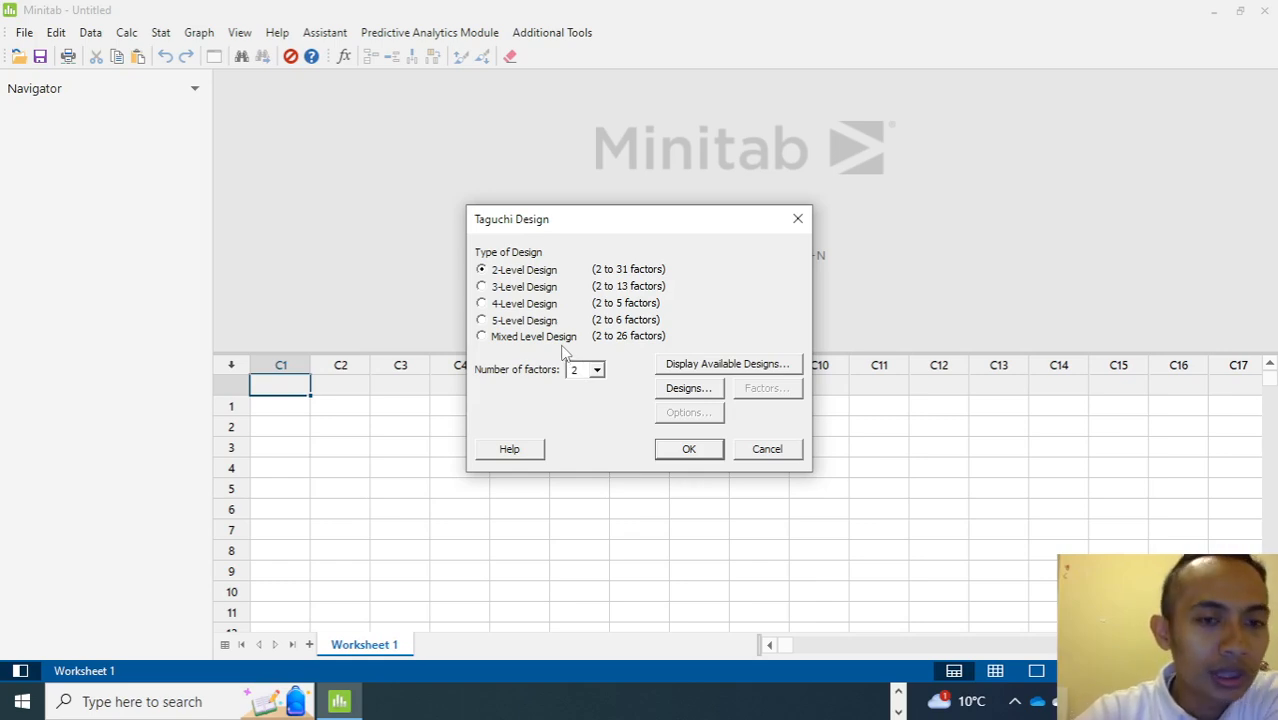
Create a 3-level Taguchi design with 4 factors using the L9 array.
click(510, 290)
click(597, 370)
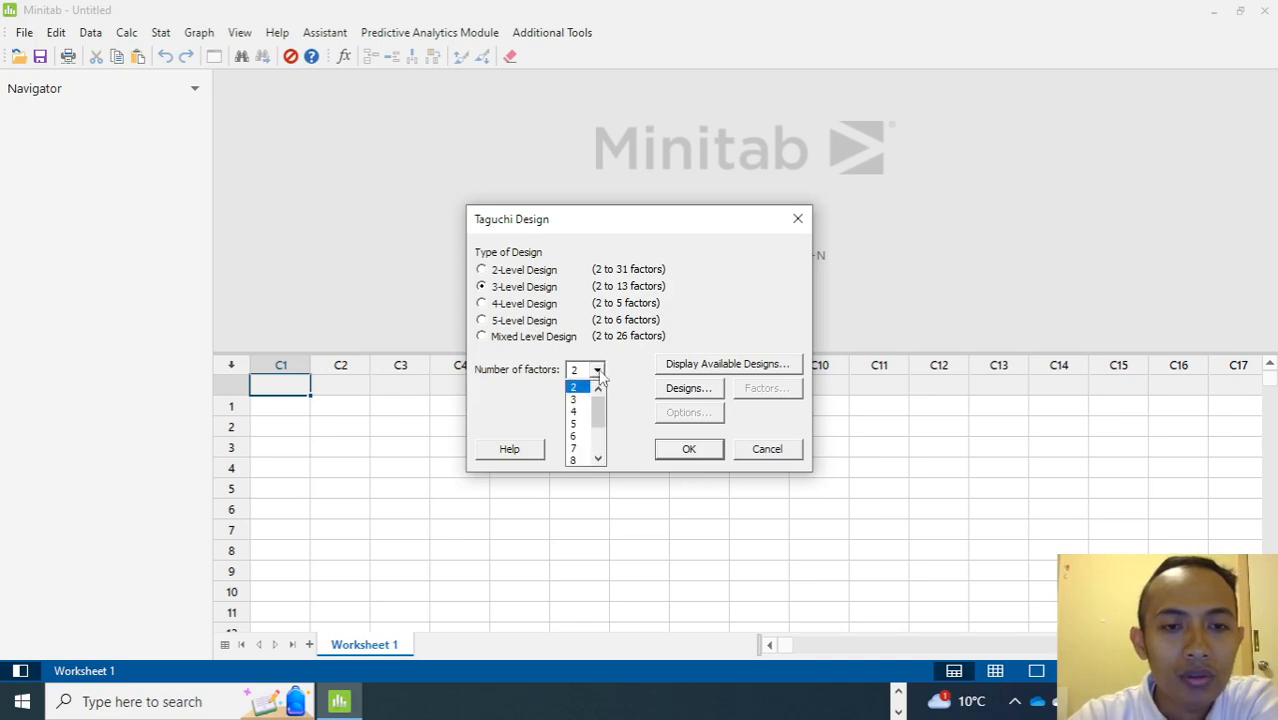
click(578, 411)
click(692, 392)
click(541, 290)
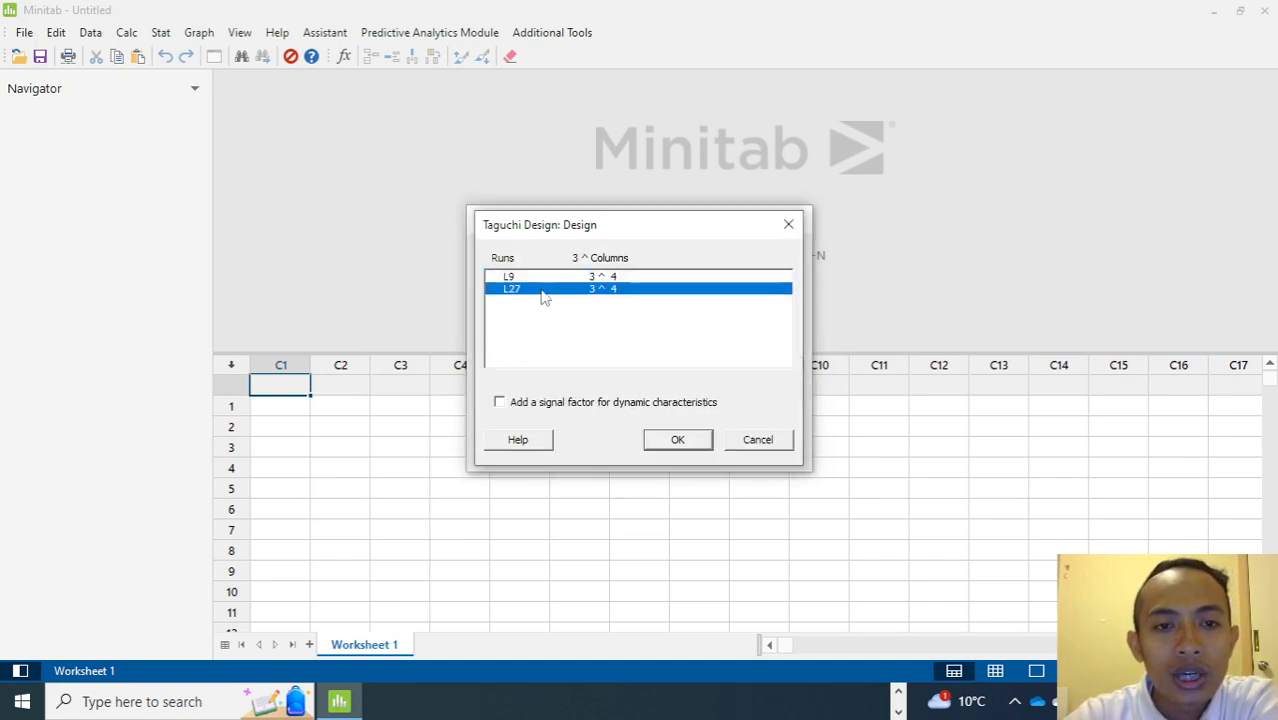
click(519, 278)
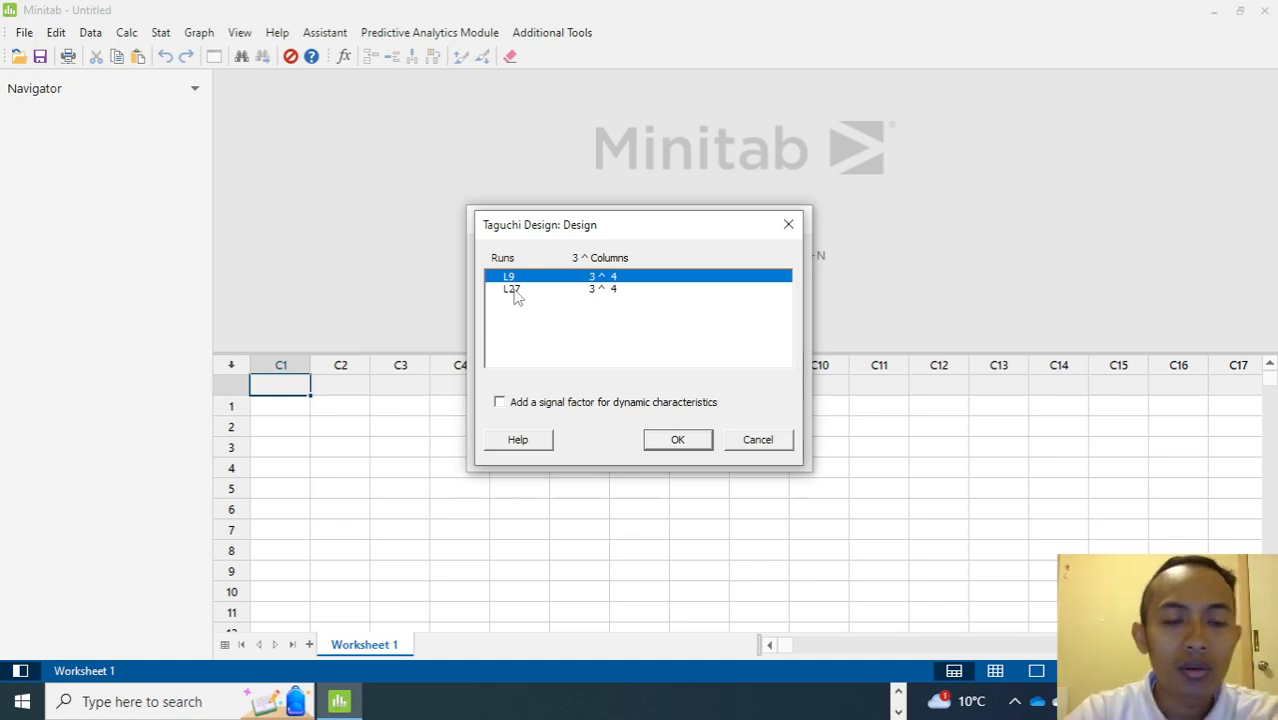
click(518, 289)
click(520, 281)
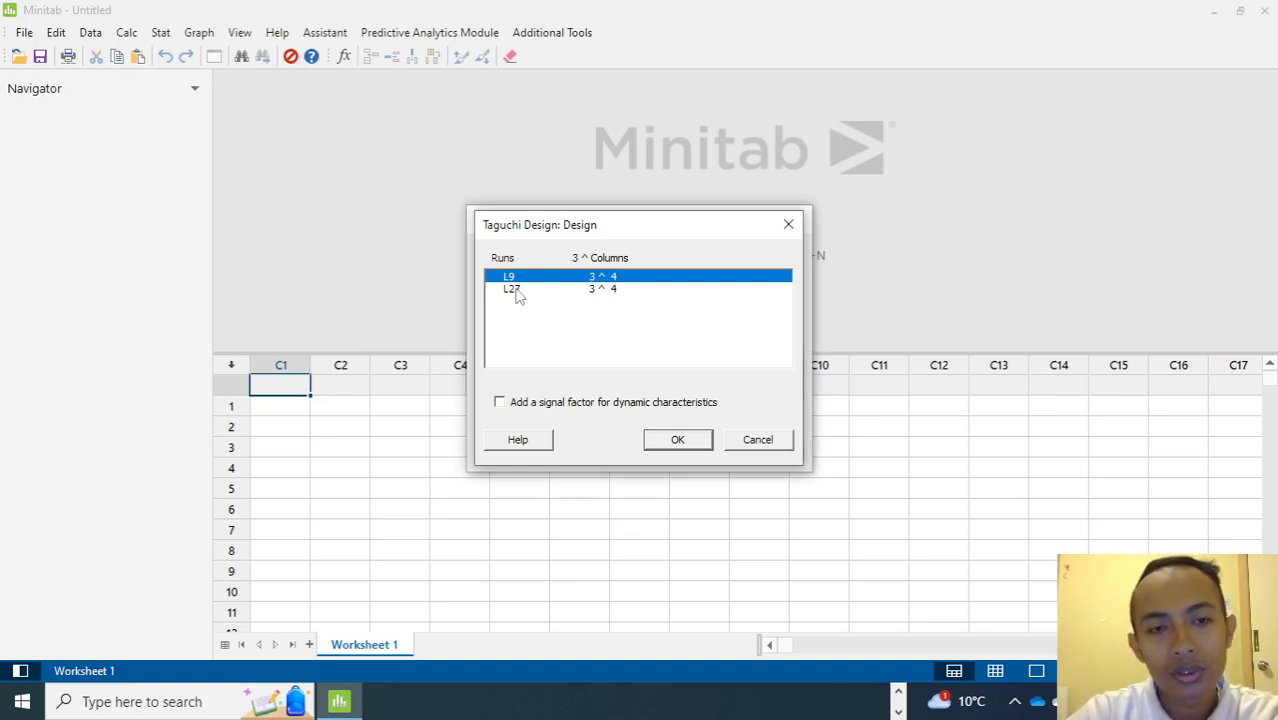
click(677, 445)
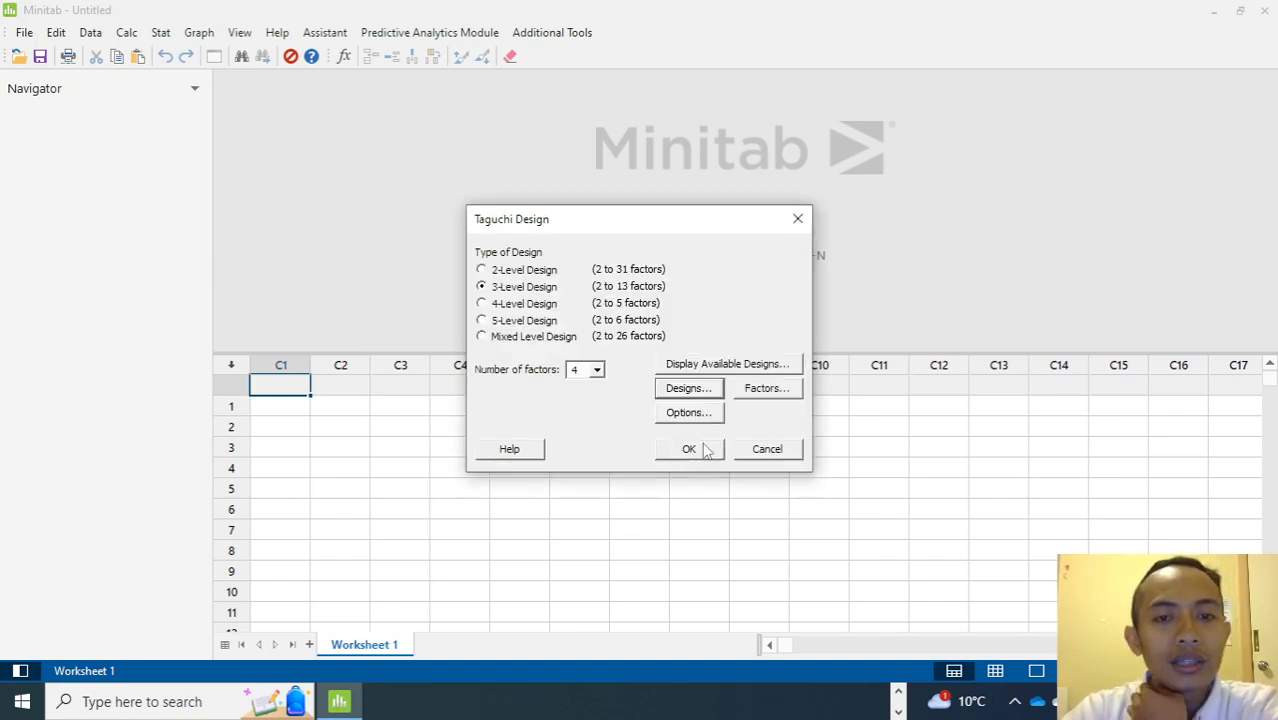
click(704, 452)
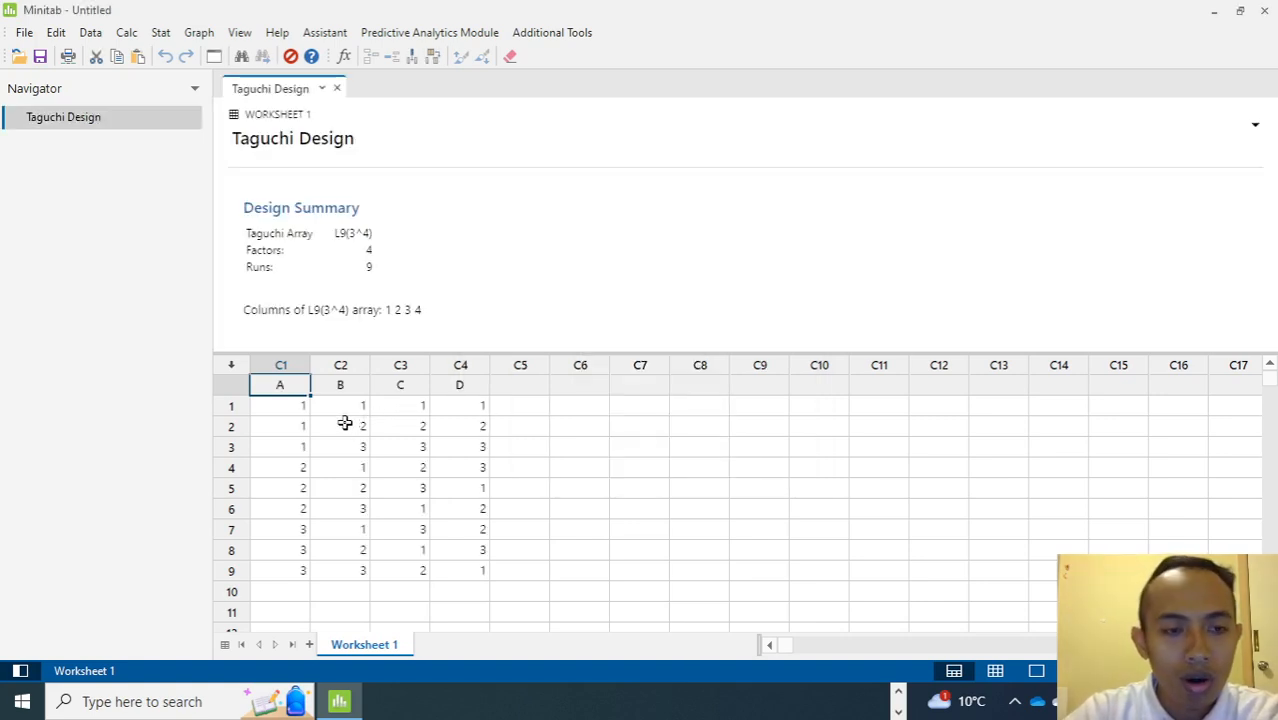
Name the three empty columns after the factor columns R1, R2 and R3.
drag(300, 410, 459, 577)
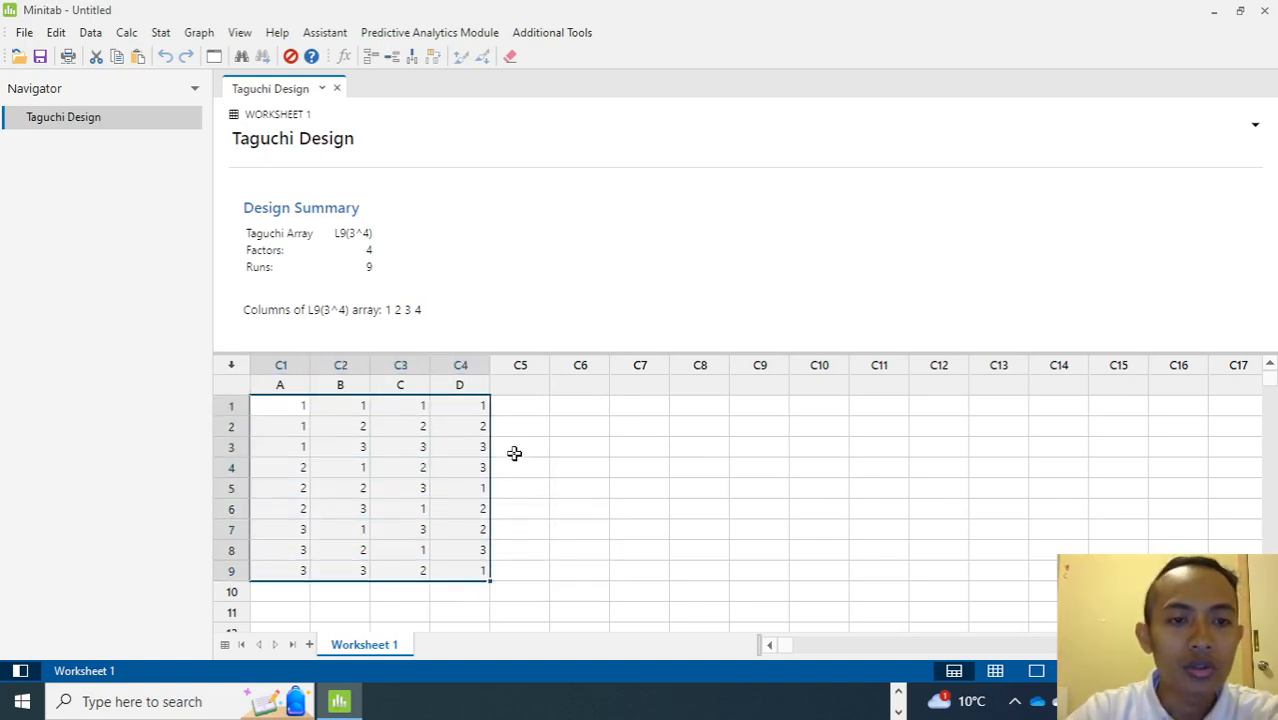
click(526, 391)
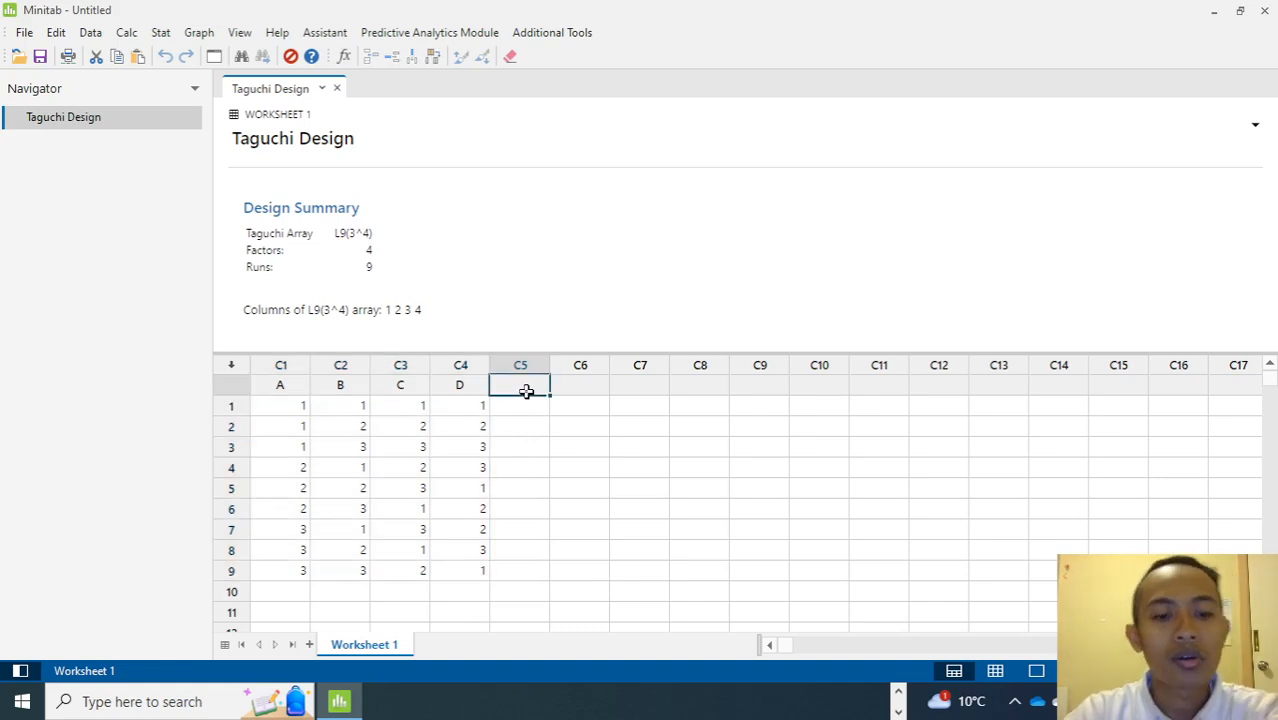
text(R1)
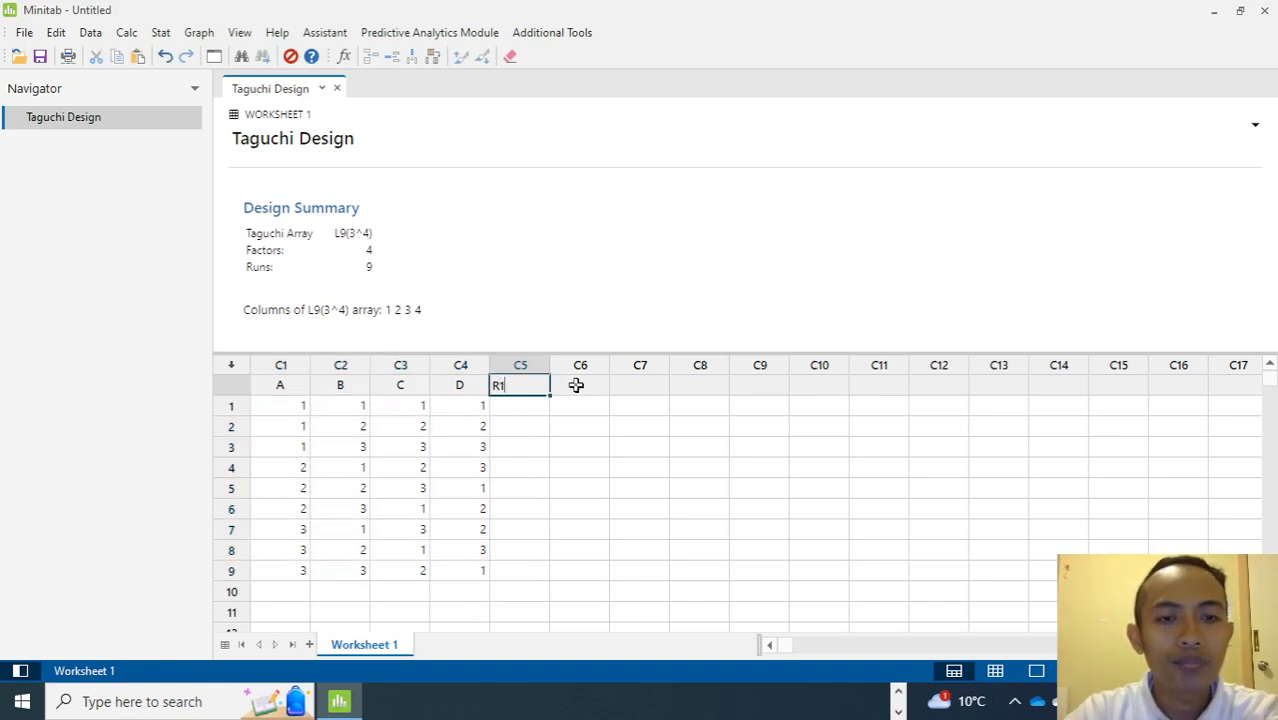
click(577, 384)
text(R2)
click(622, 386)
text(R3)
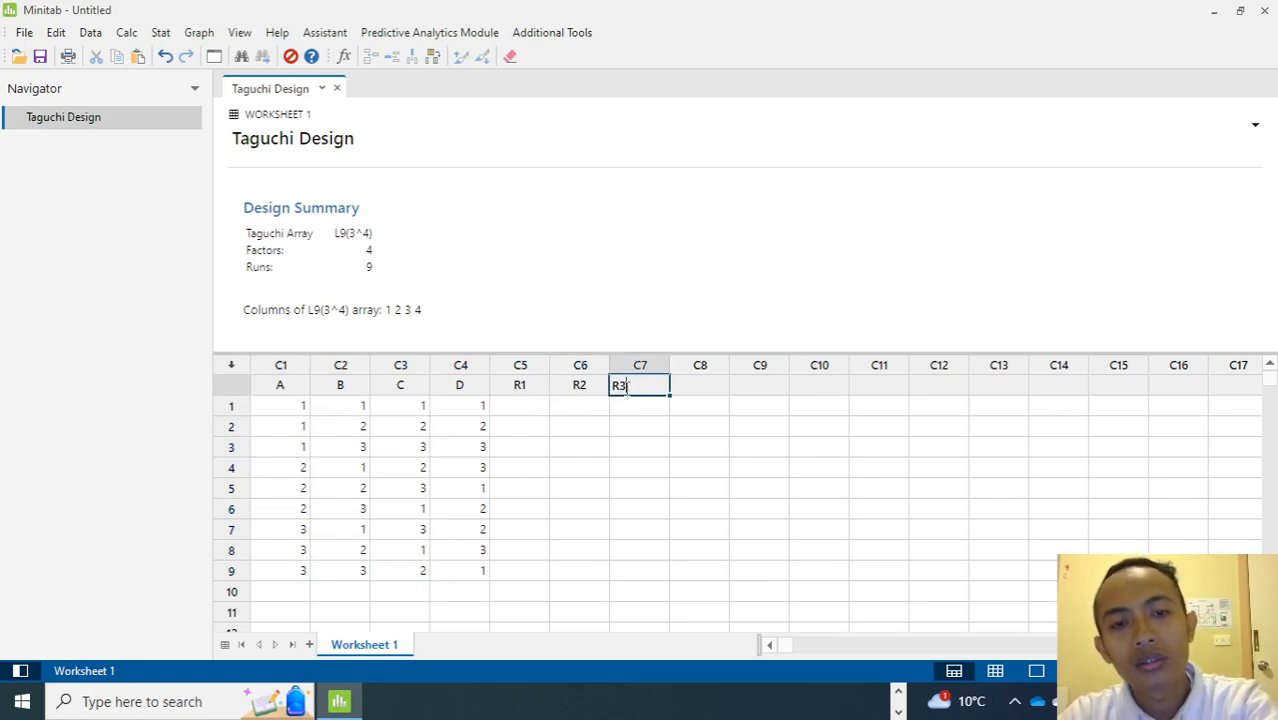
click(529, 413)
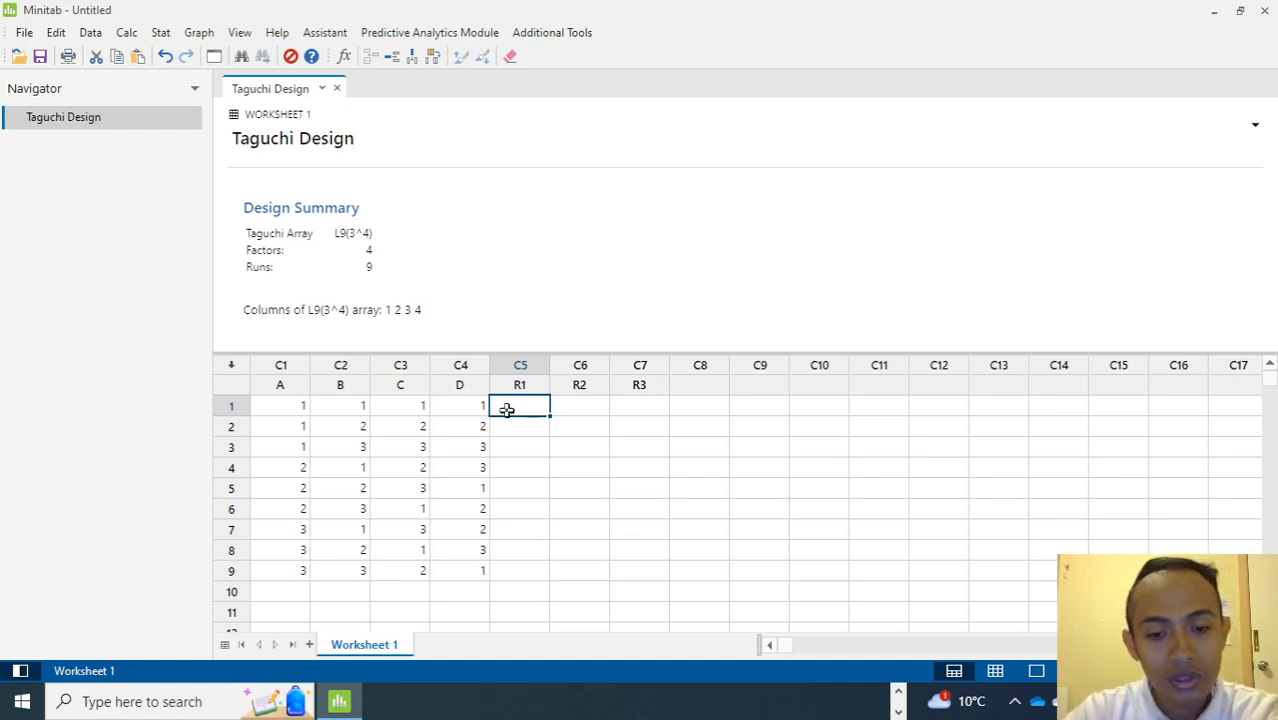
scroll(507, 410, down, 3)
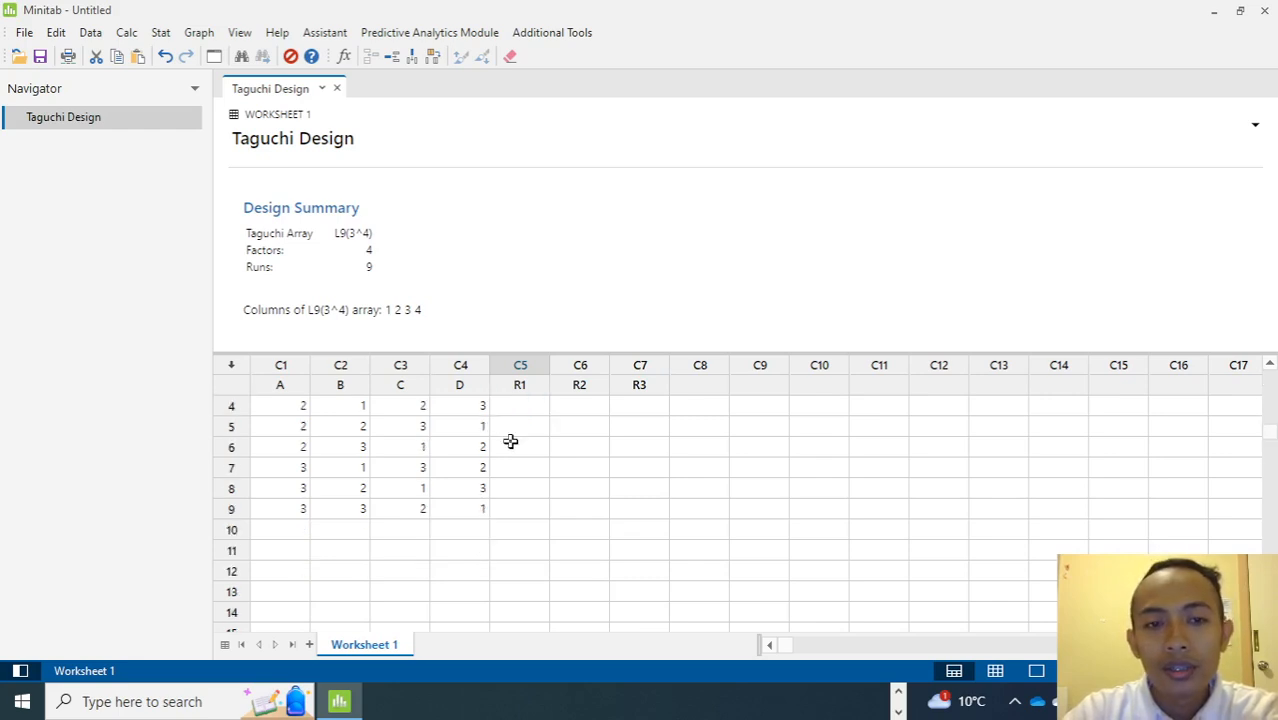
scroll(511, 440, up, 3)
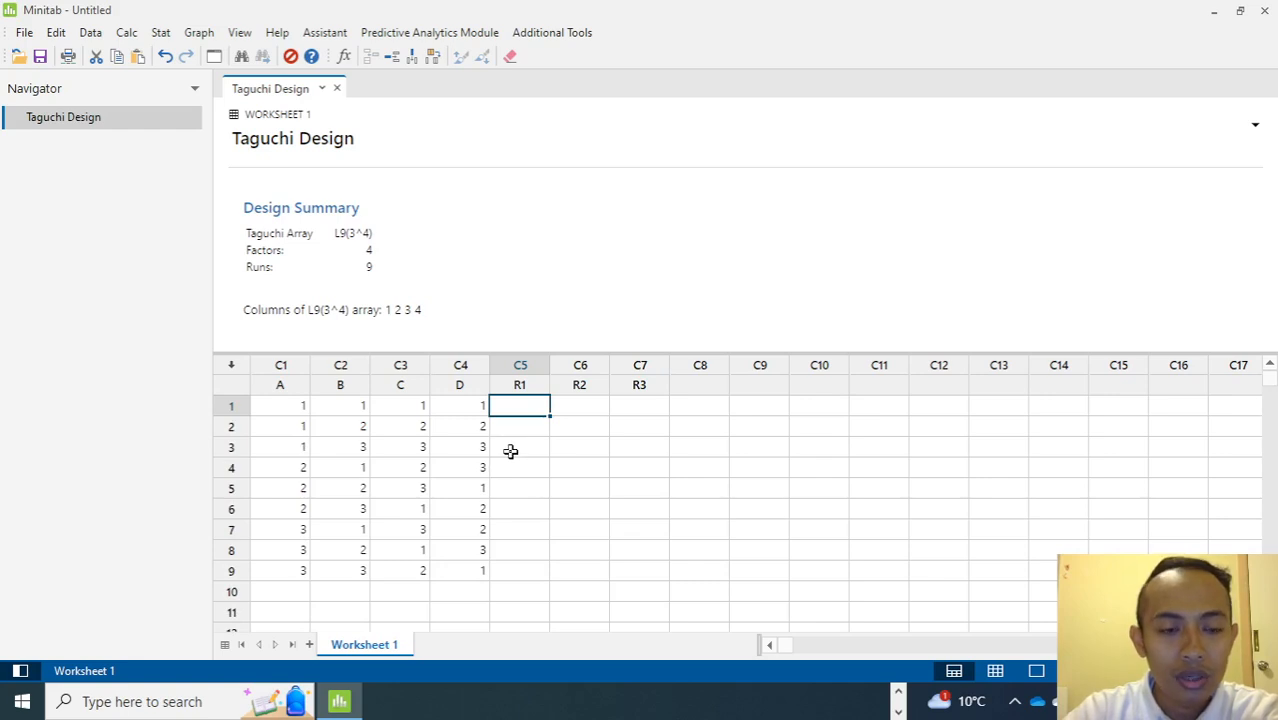
click(522, 385)
click(574, 384)
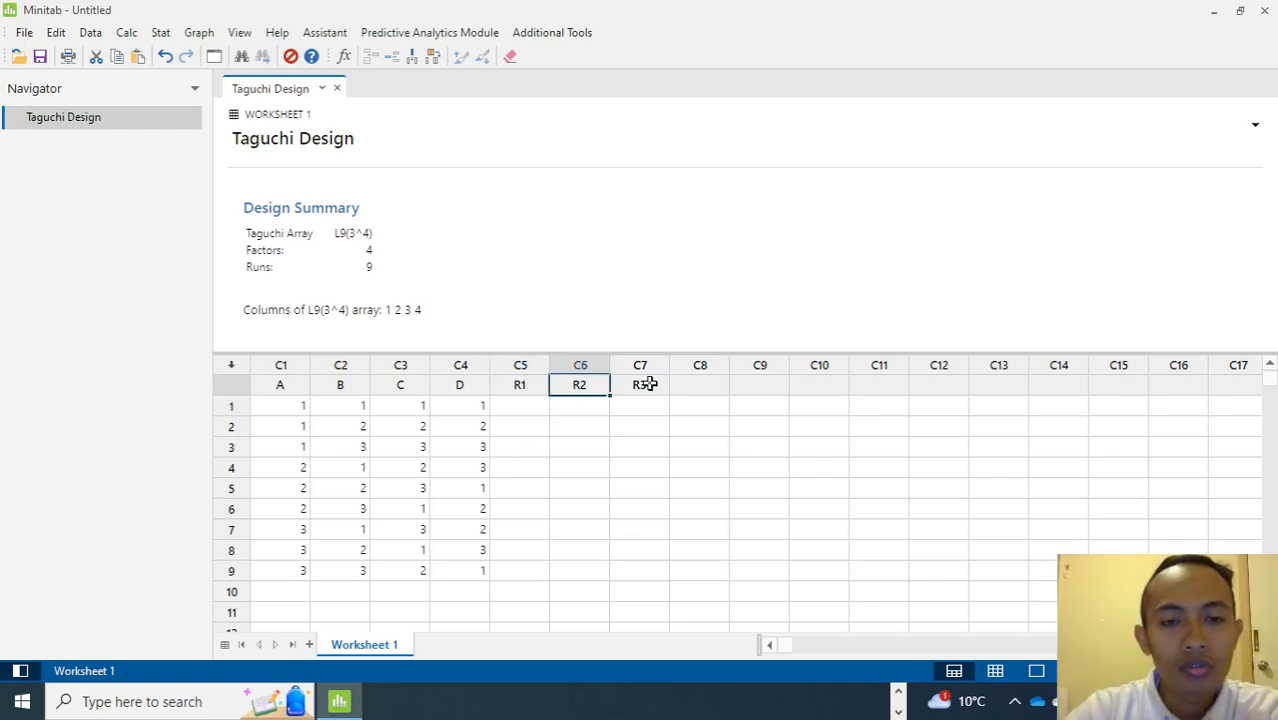
click(522, 386)
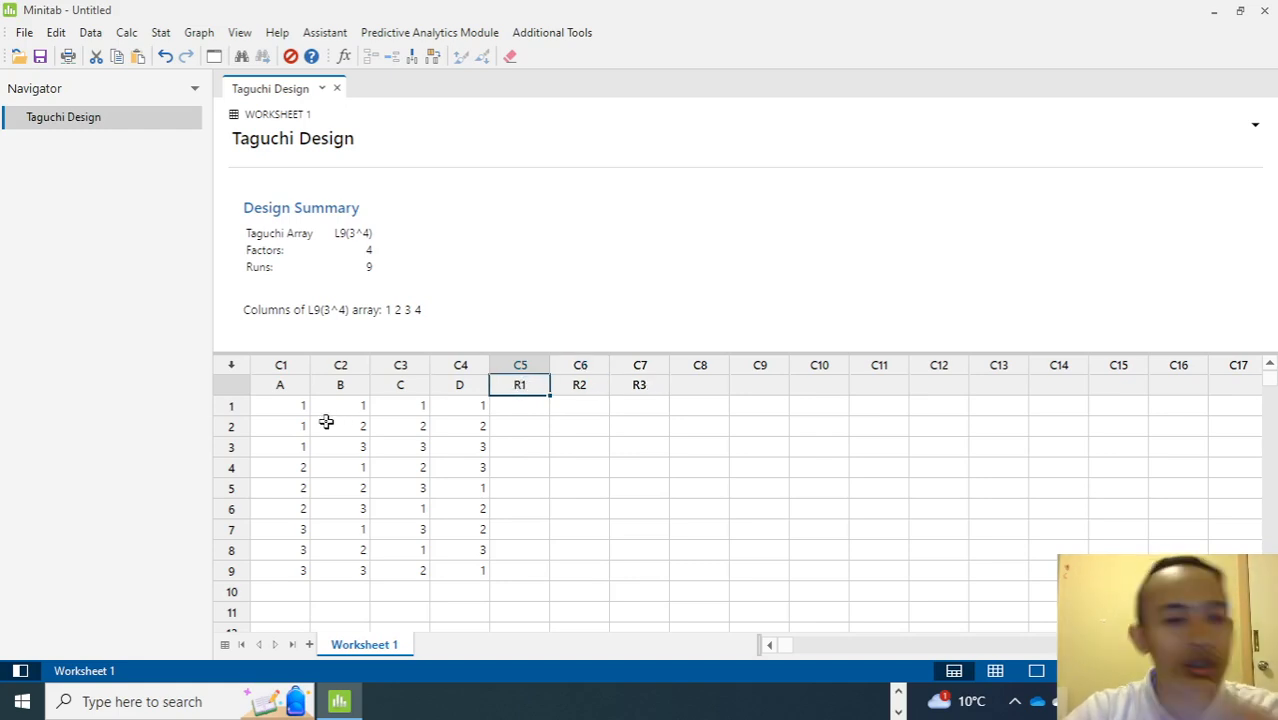
Copy the nine runs of SEA values from the Excel sheet and paste them into the R1 to R3 columns in Minitab.
click(899, 691)
click(833, 703)
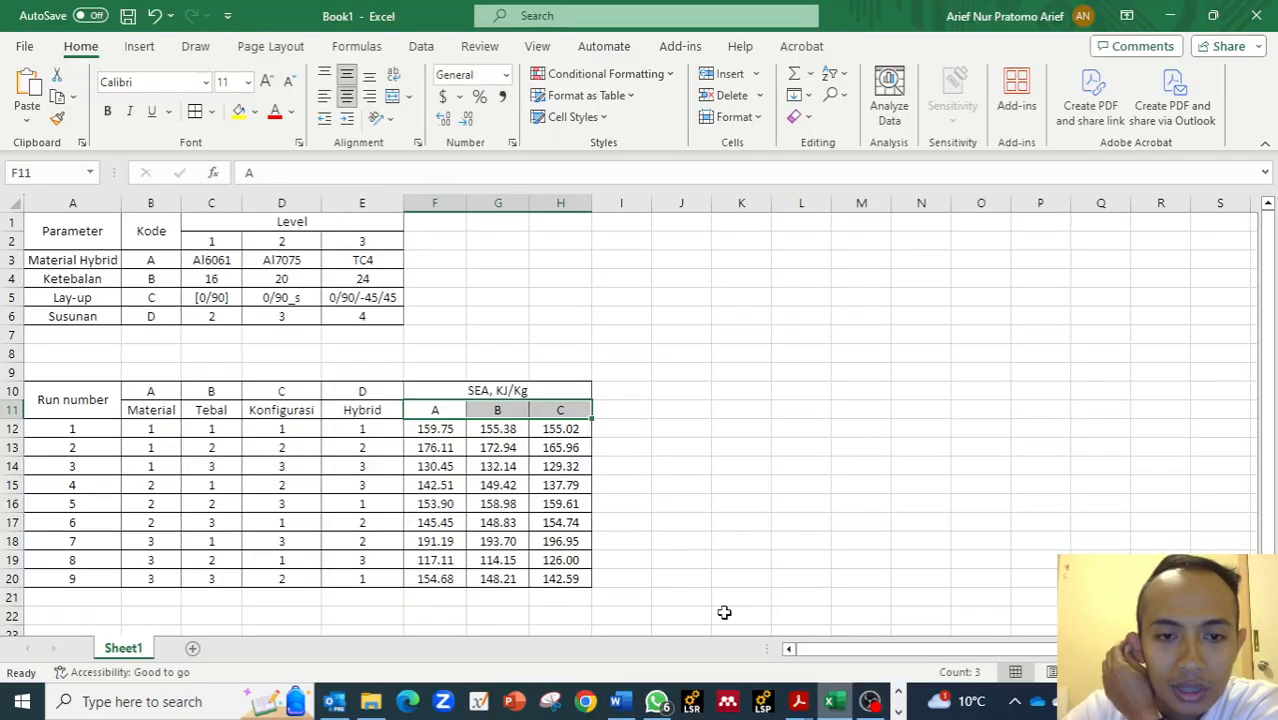
click(440, 428)
drag(528, 466, 567, 576)
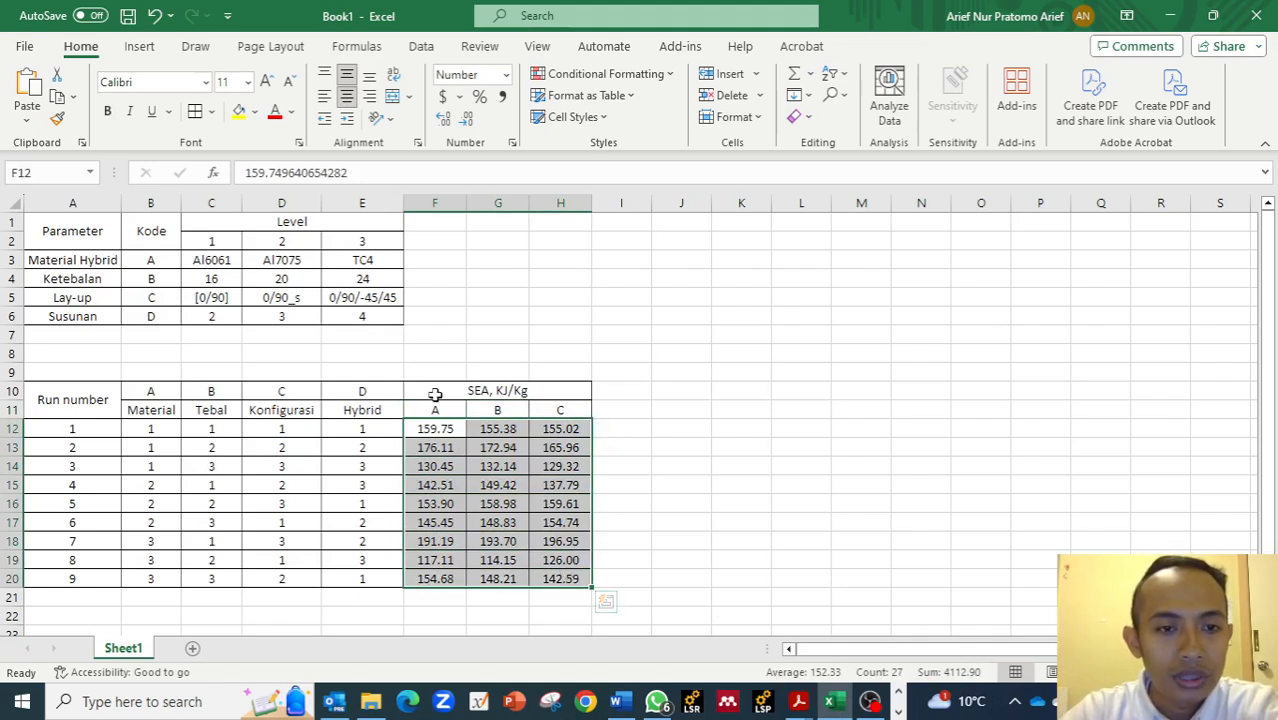
drag(434, 407, 560, 581)
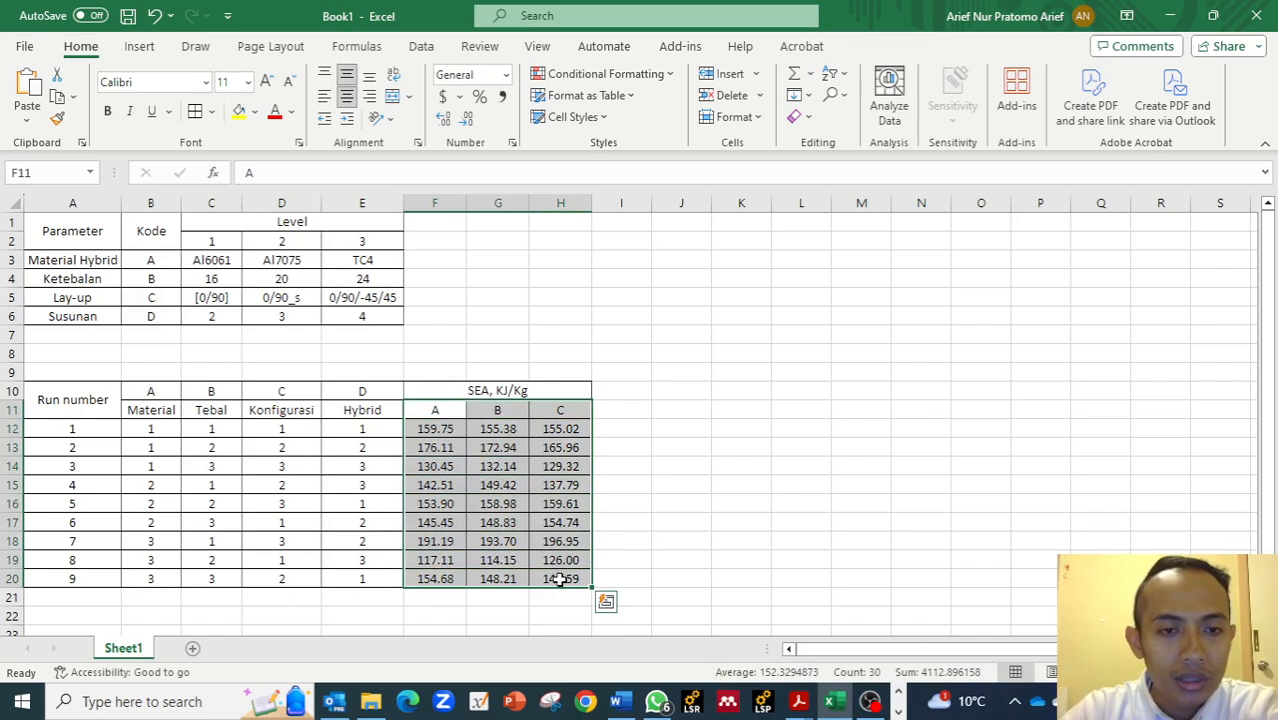
click(442, 428)
drag(437, 428, 558, 572)
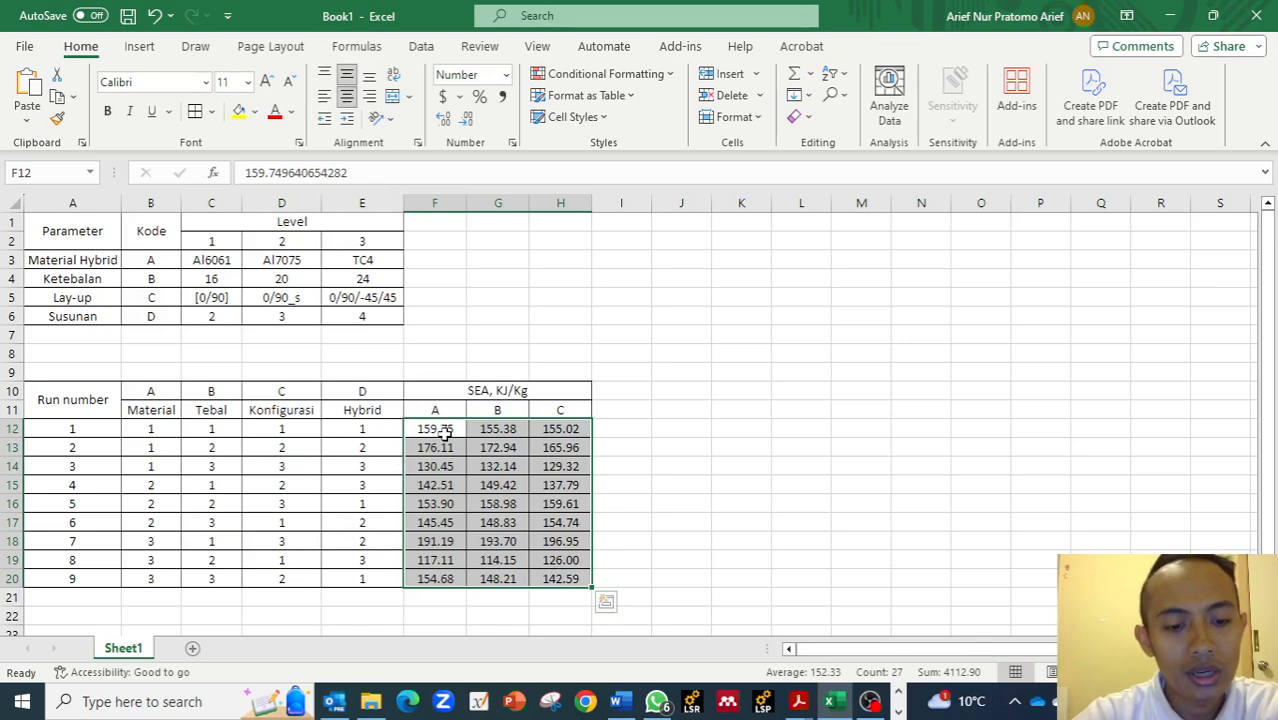
key(ctrl+c)
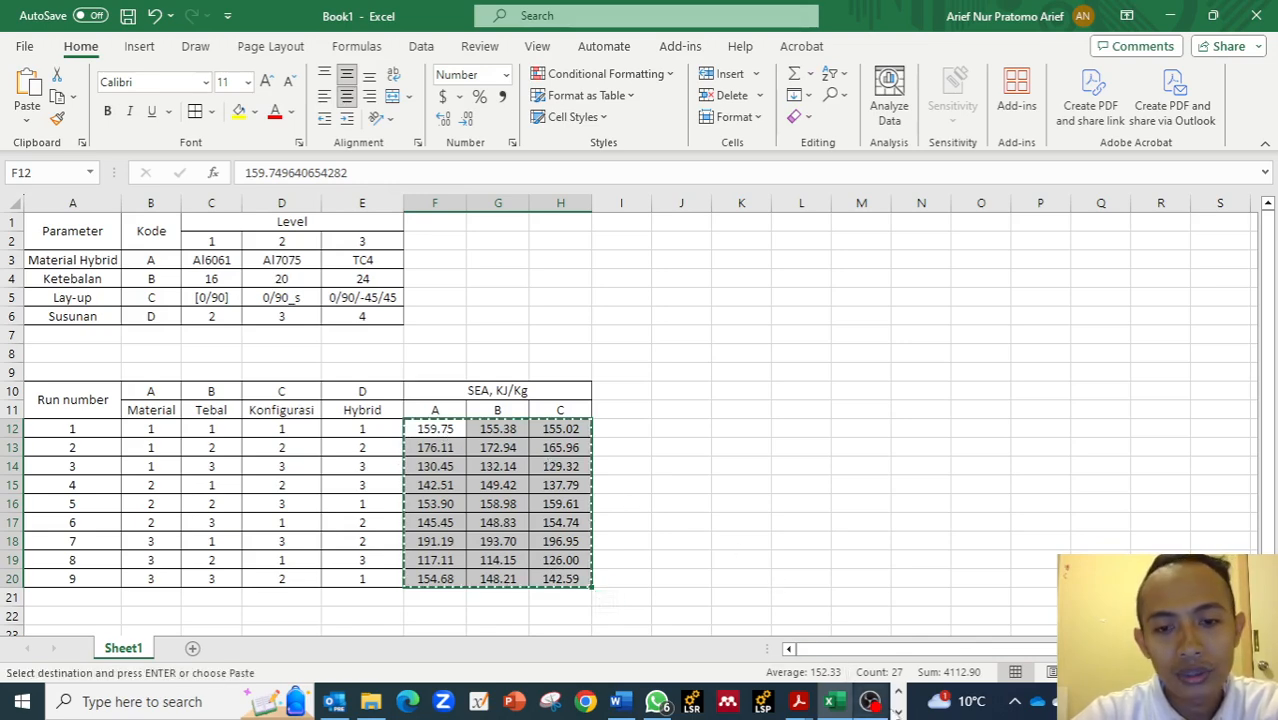
click(336, 701)
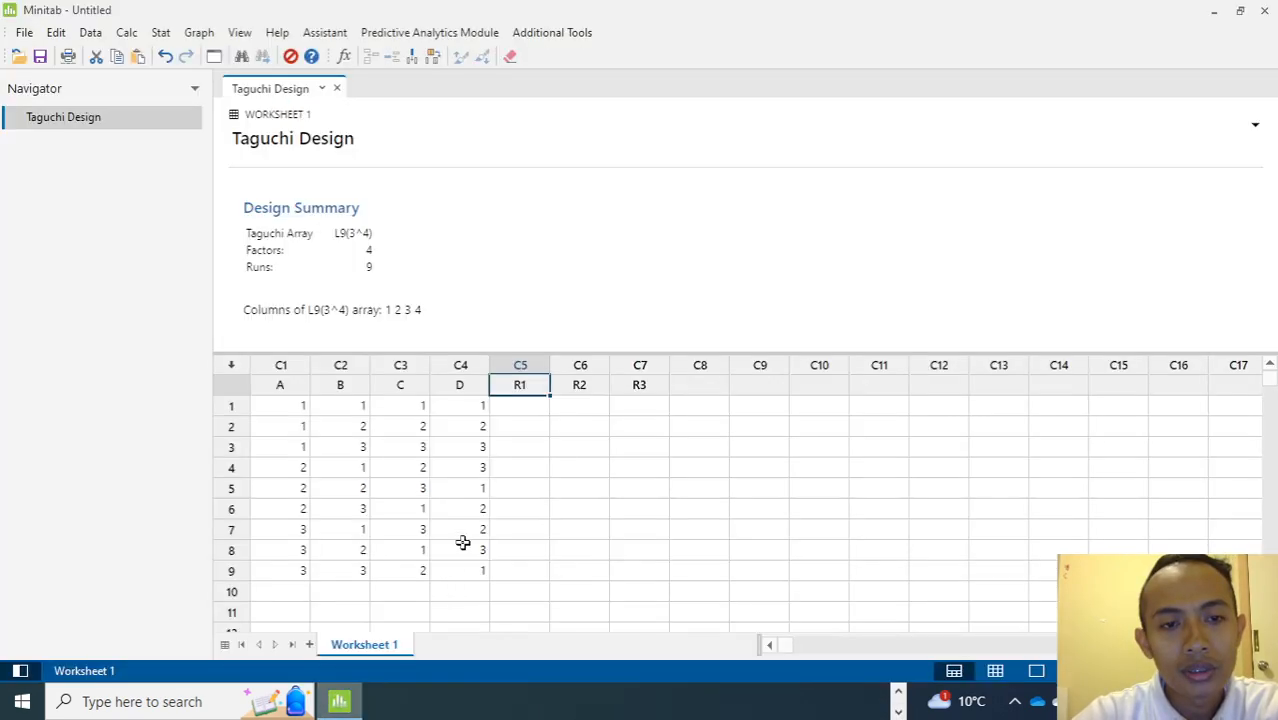
click(506, 404)
key(ctrl+v)
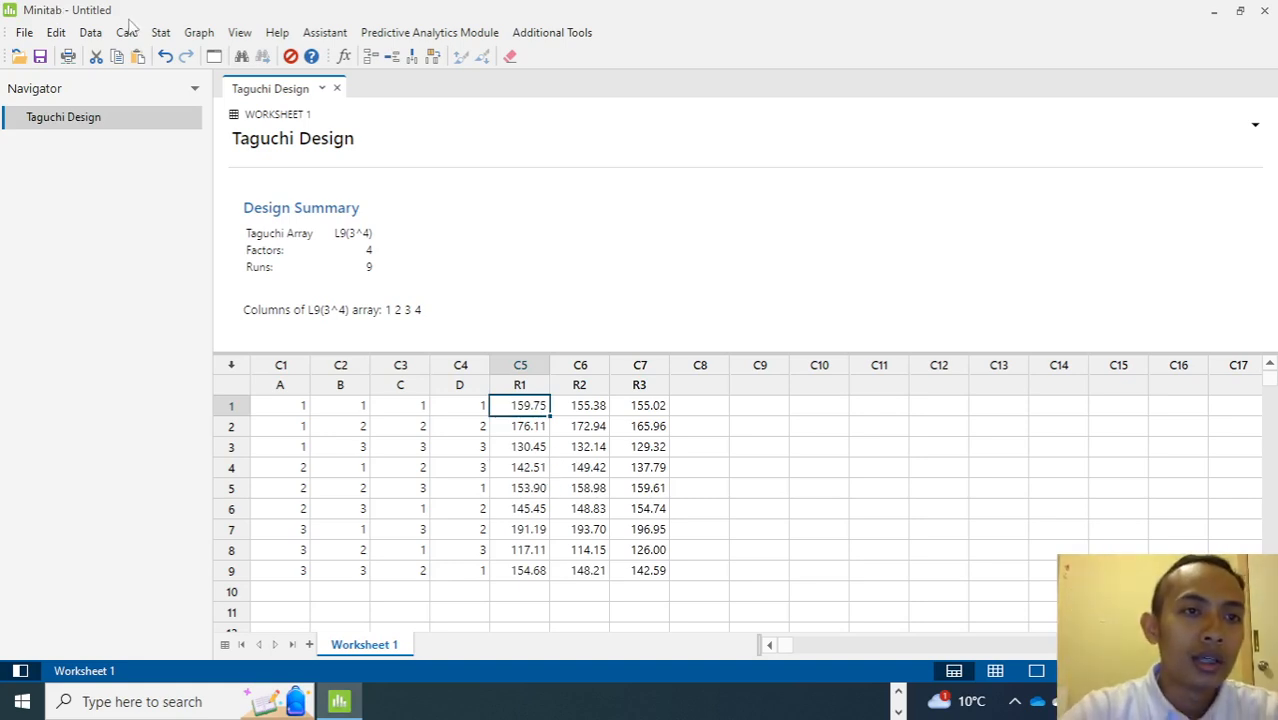
Open Analyze Taguchi Design and enter R1 to R3 as the response data.
click(160, 32)
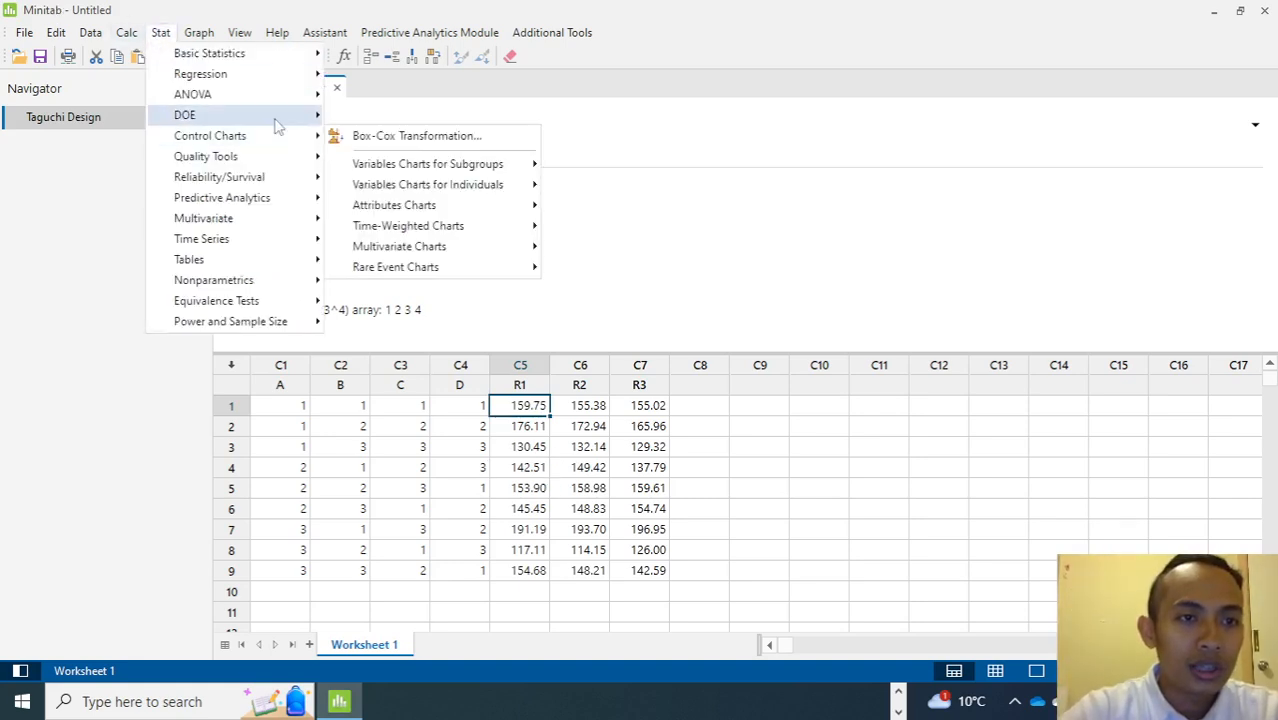
mouse_move(295, 115)
mouse_move(416, 203)
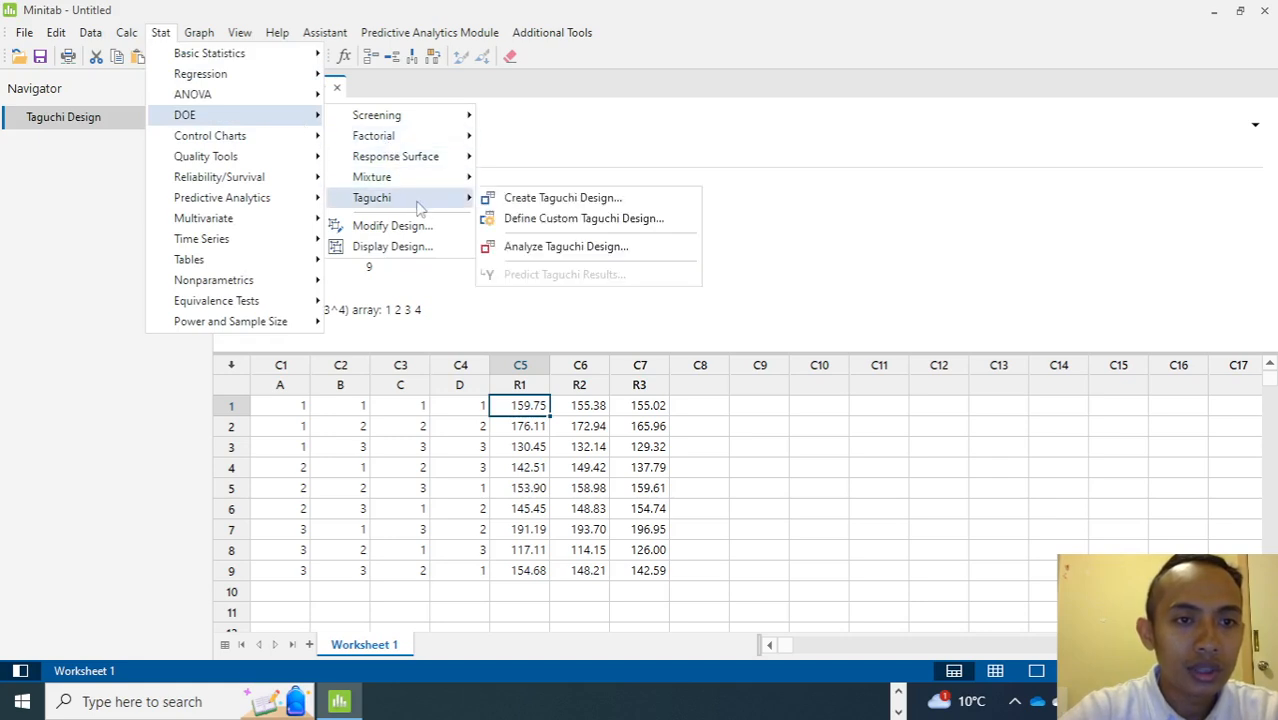
click(520, 246)
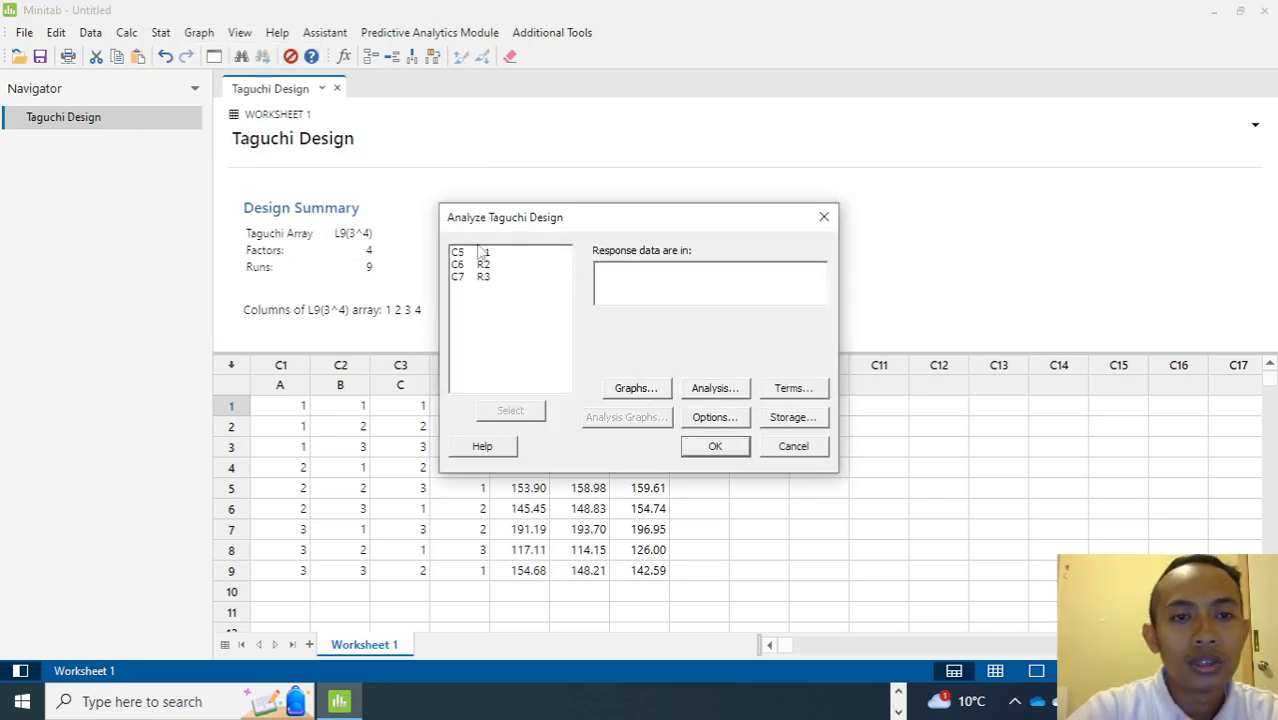
drag(484, 253, 492, 280)
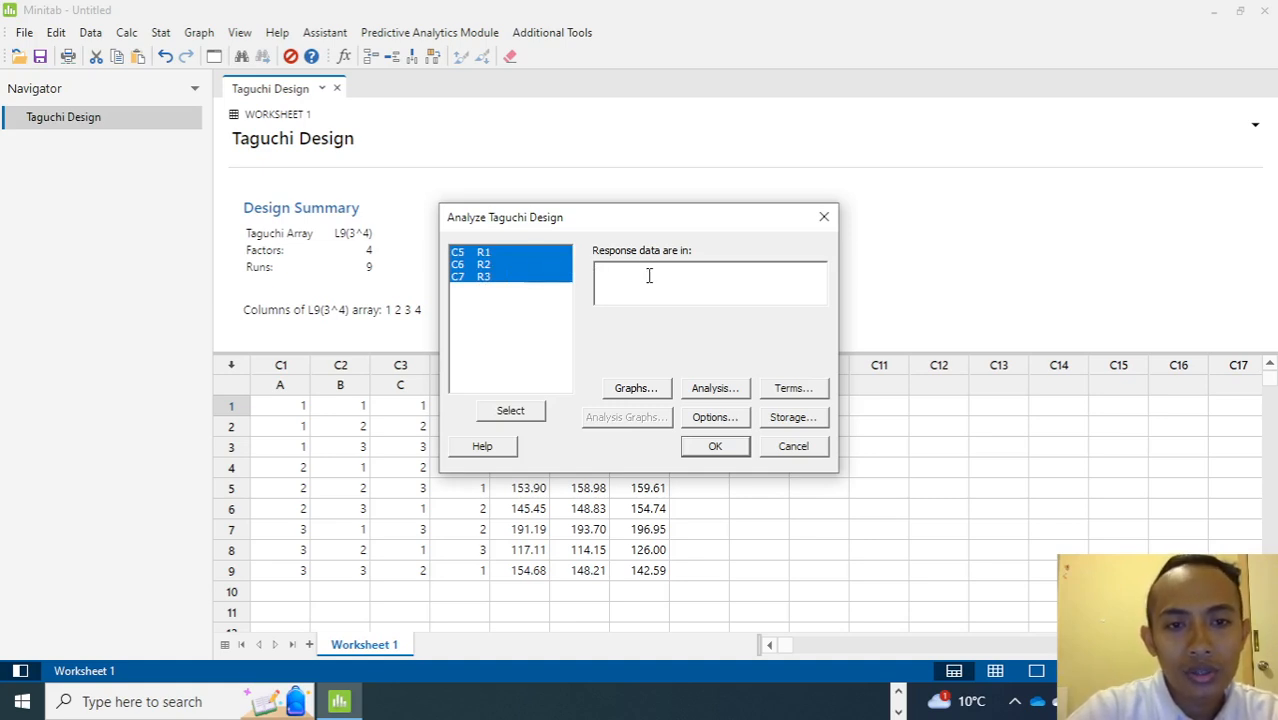
click(483, 281)
drag(495, 253, 504, 283)
click(515, 410)
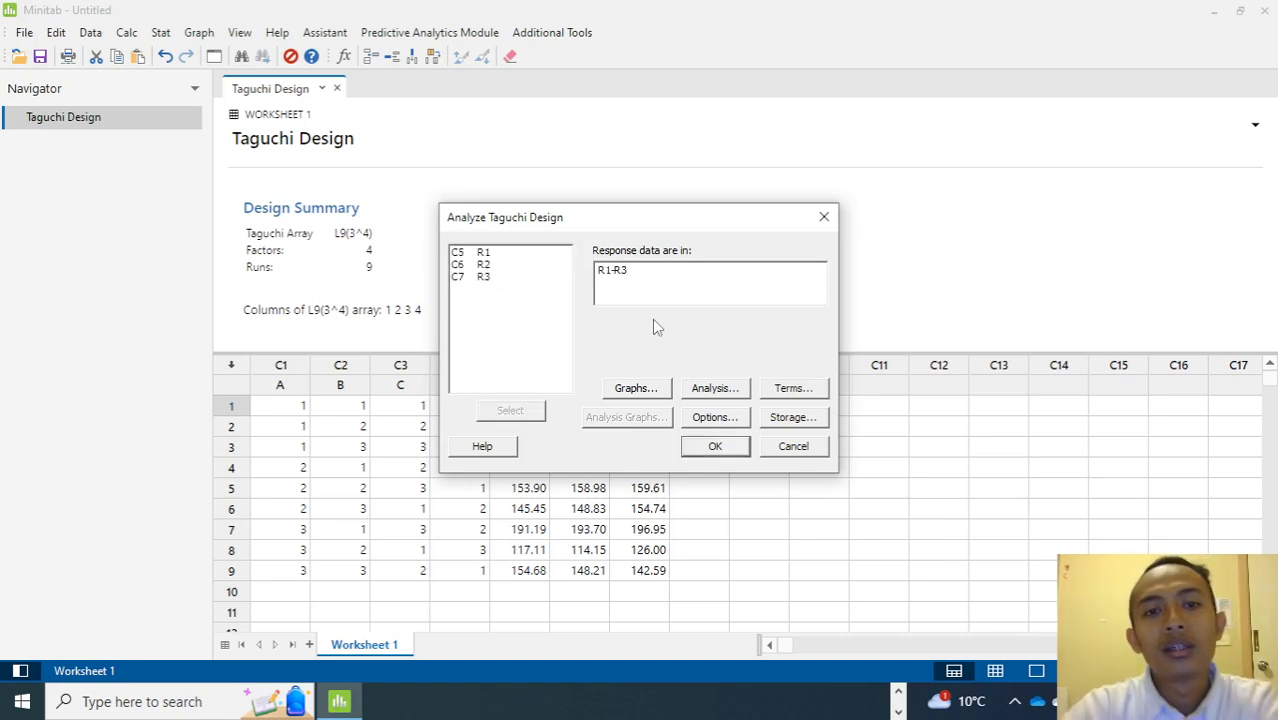
Review the analysis's graphs, response table and model terms settings without changing them.
click(660, 395)
click(872, 190)
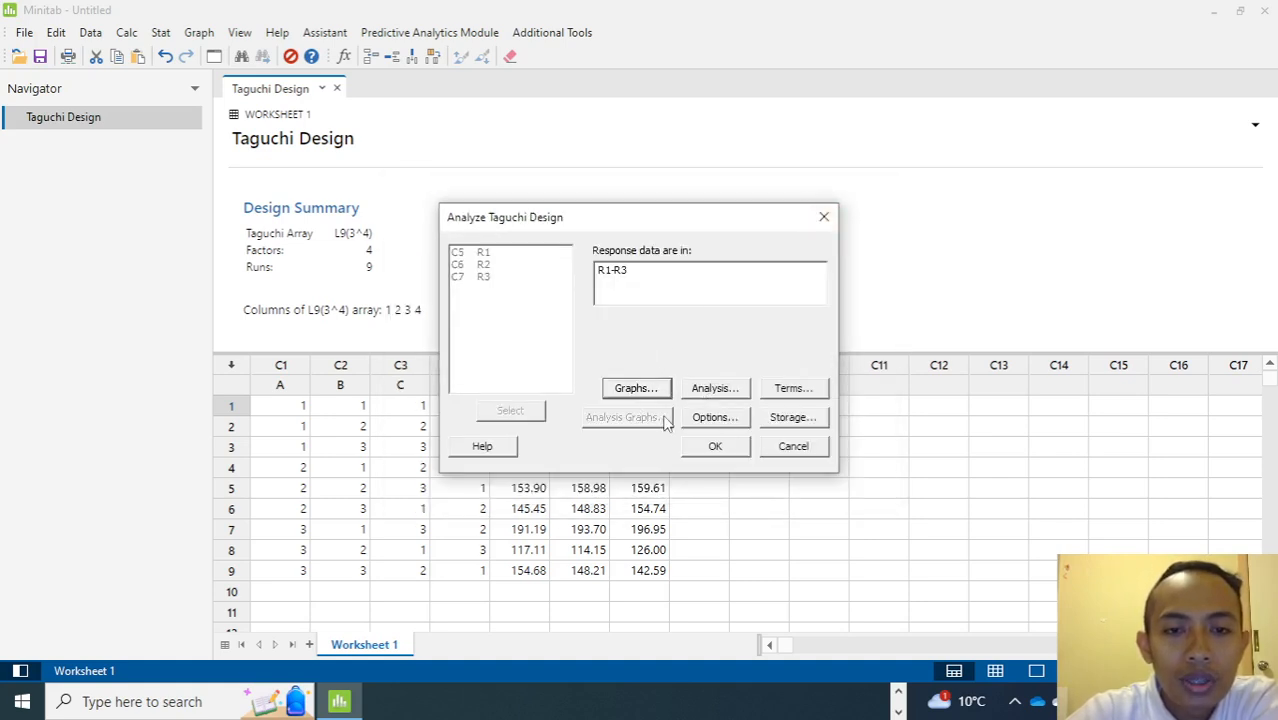
click(640, 392)
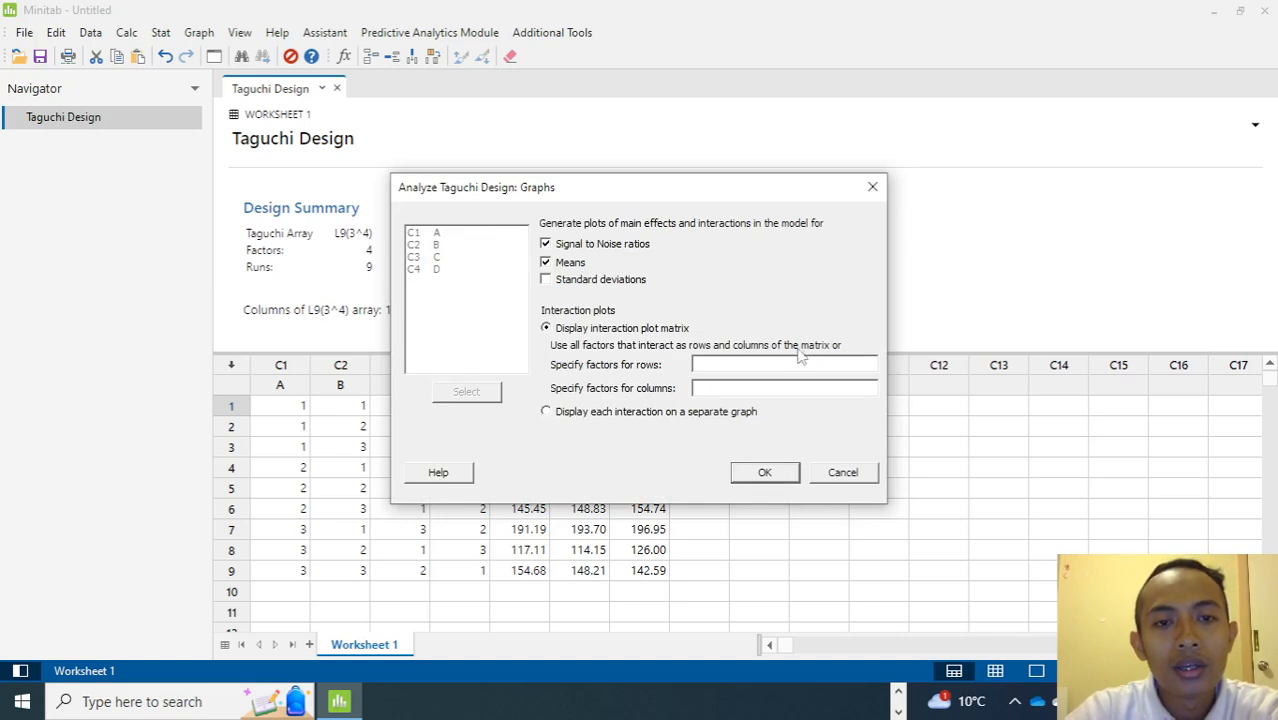
click(841, 476)
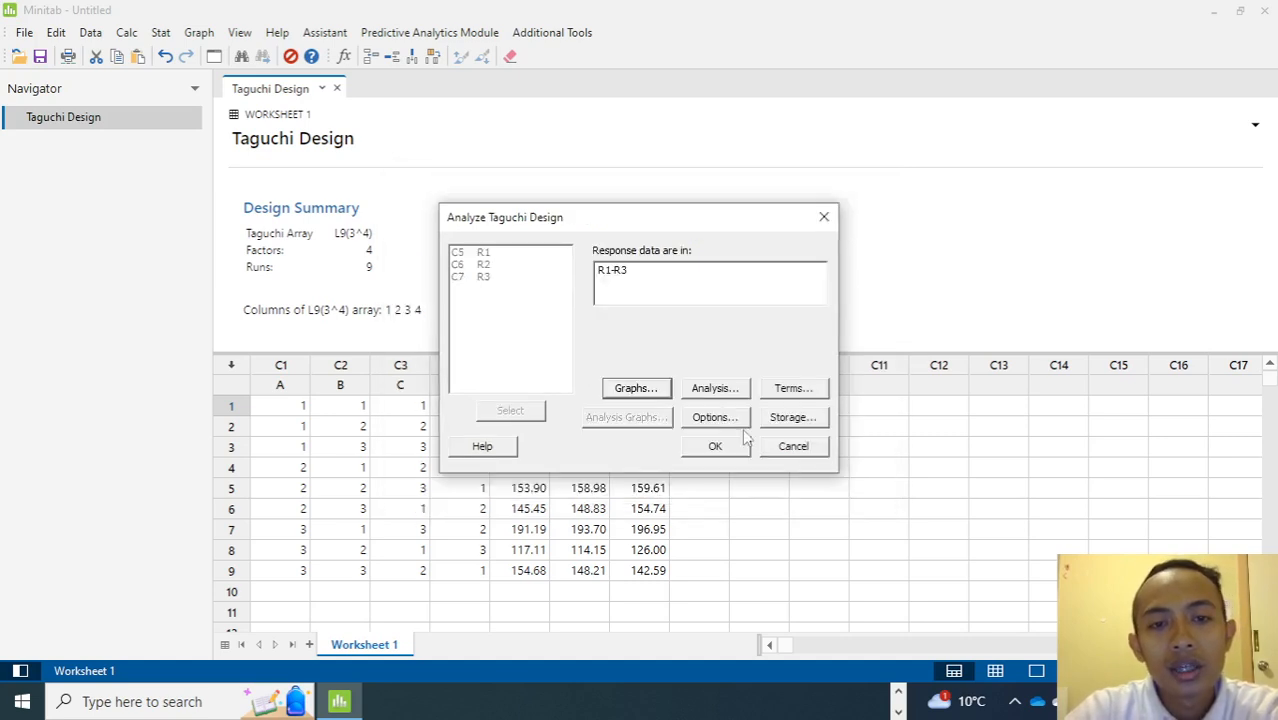
click(712, 386)
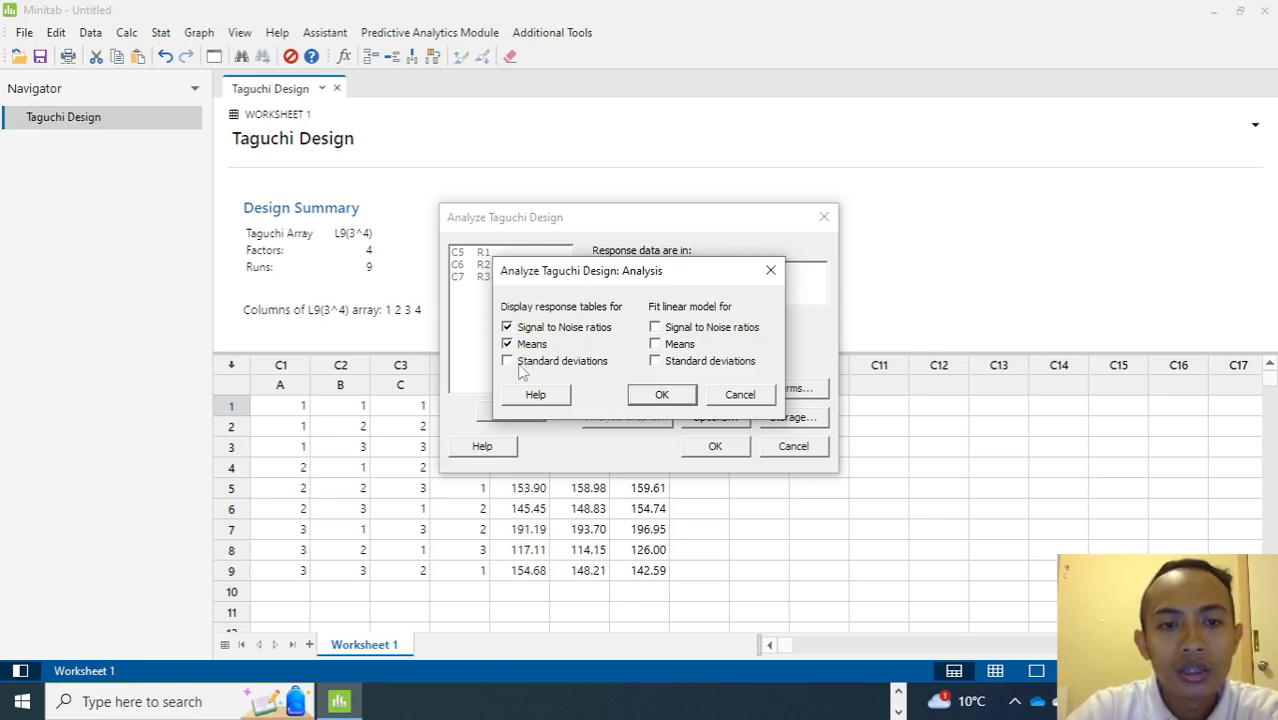
click(662, 395)
click(775, 391)
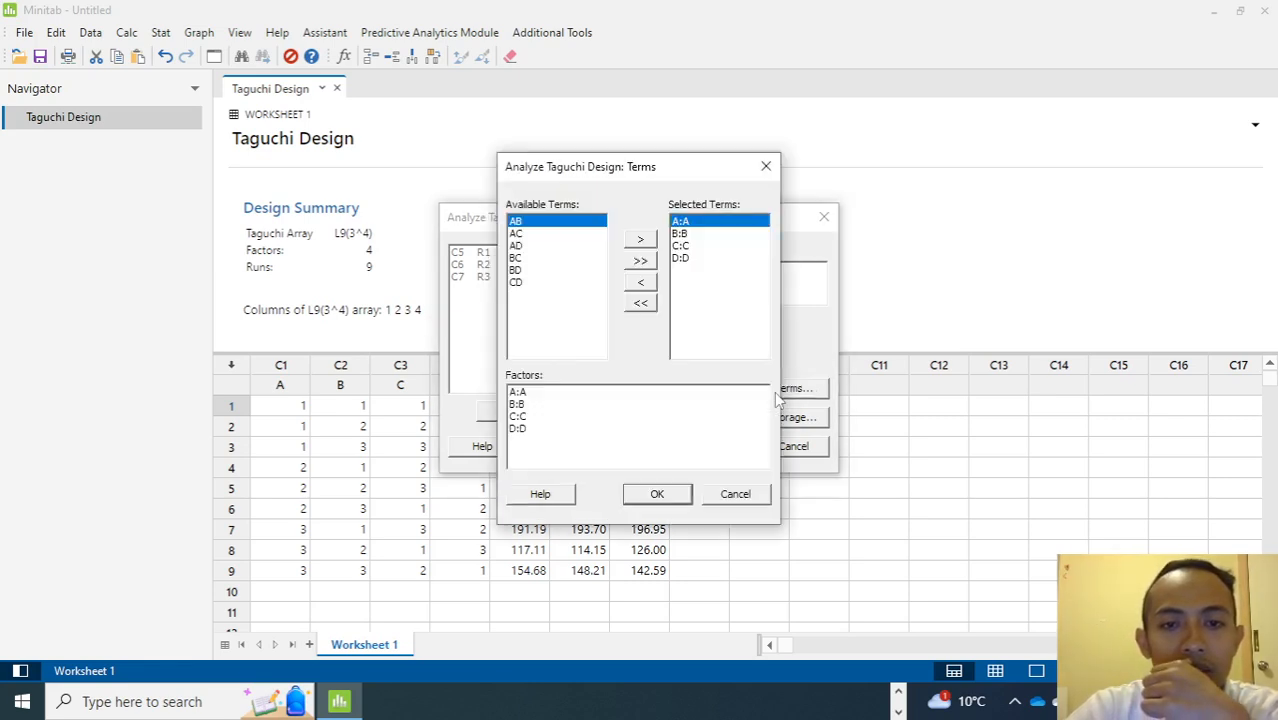
click(733, 497)
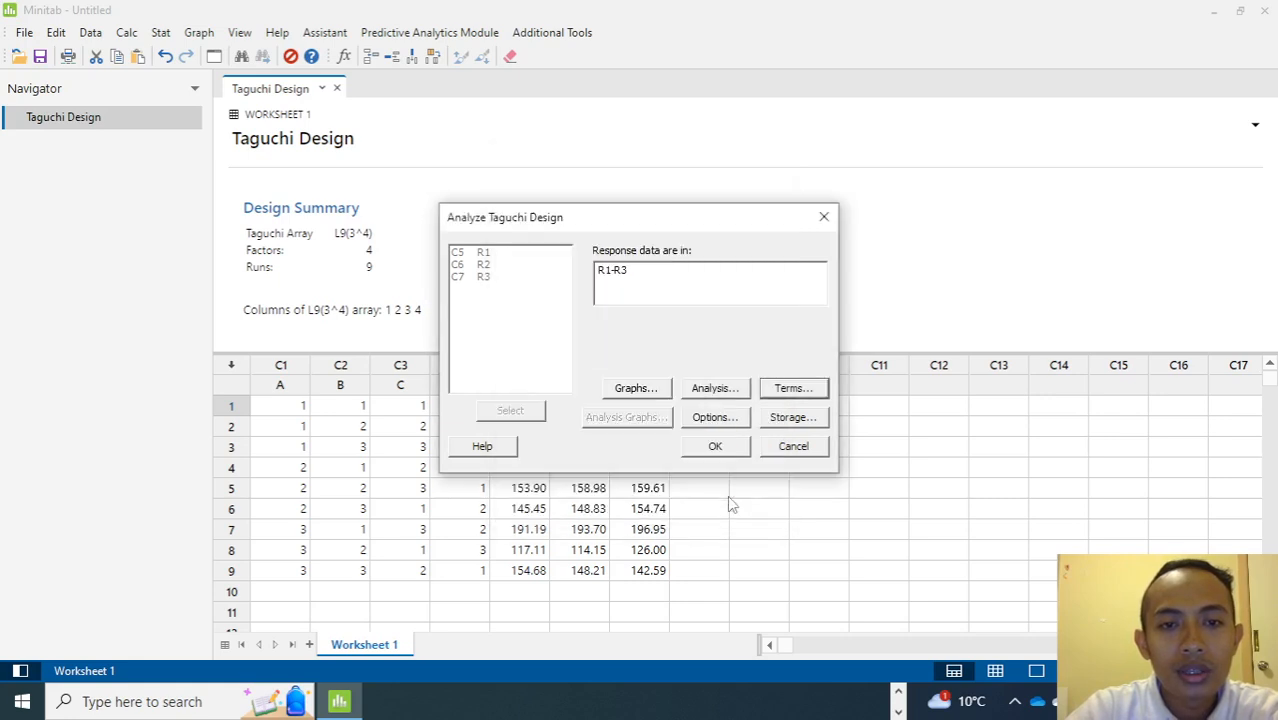
Set the signal-to-noise ratio to Larger is better and run the Taguchi analysis.
click(718, 419)
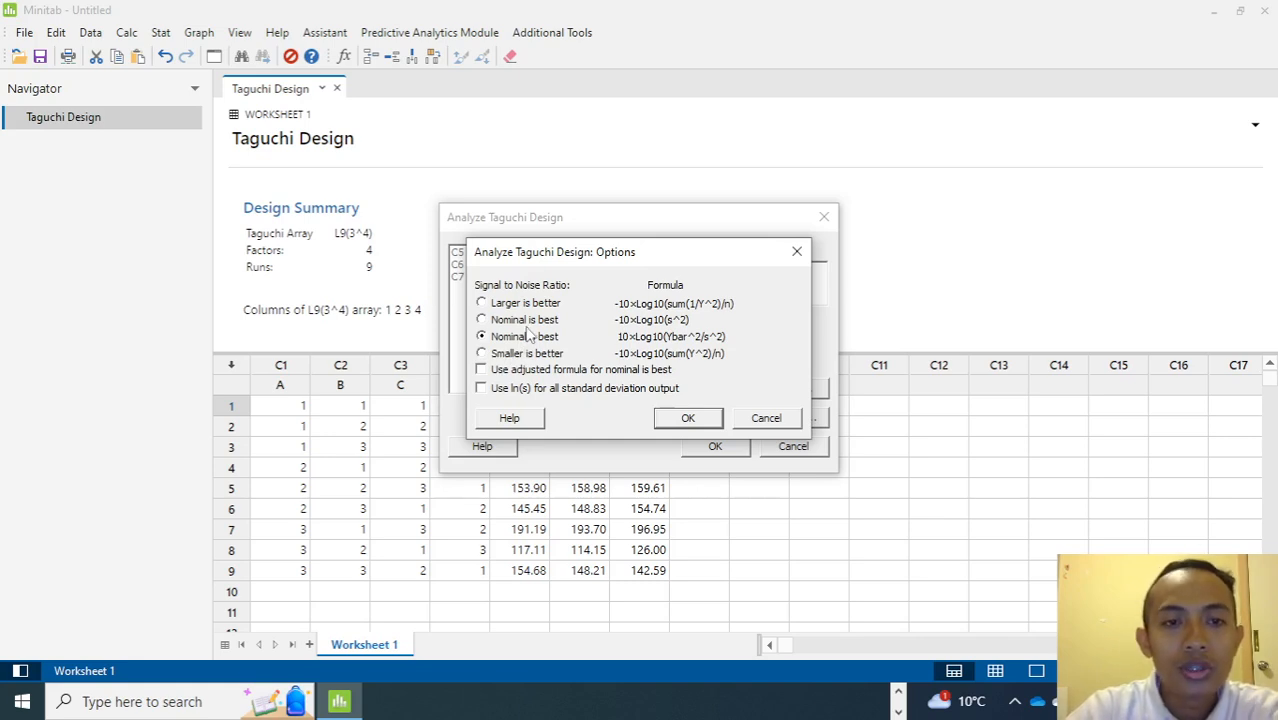
click(510, 305)
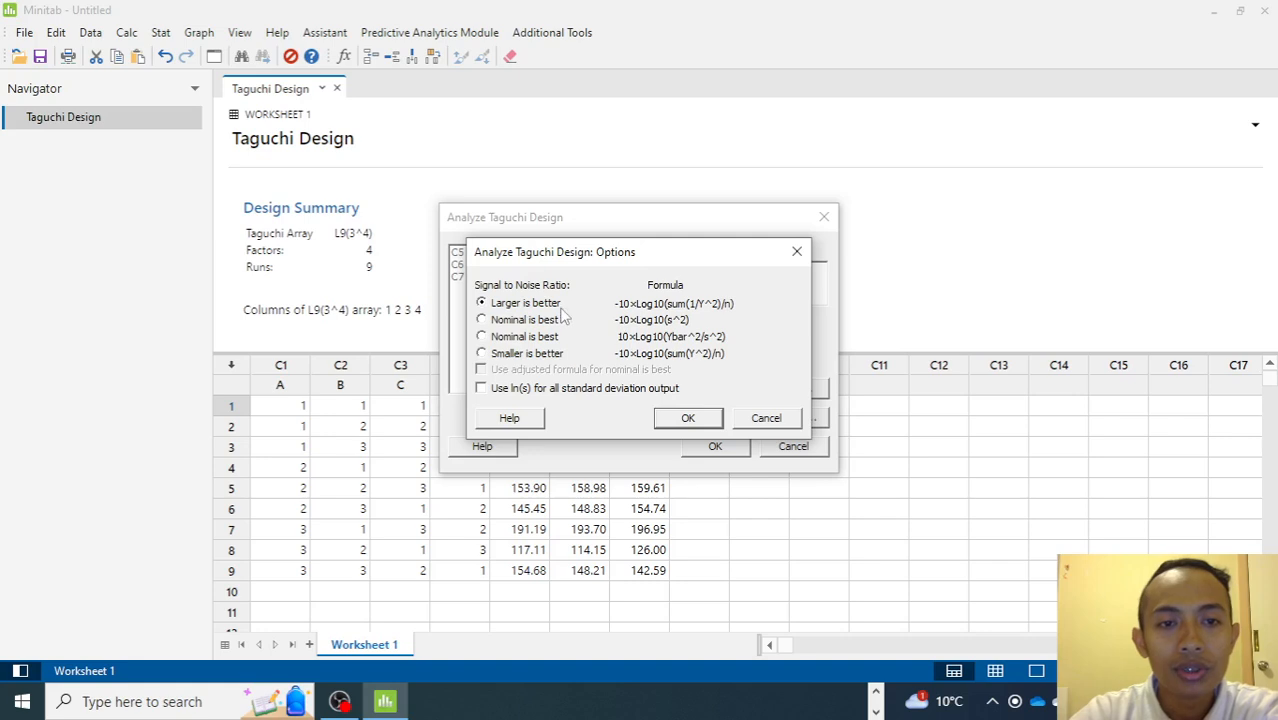
click(690, 420)
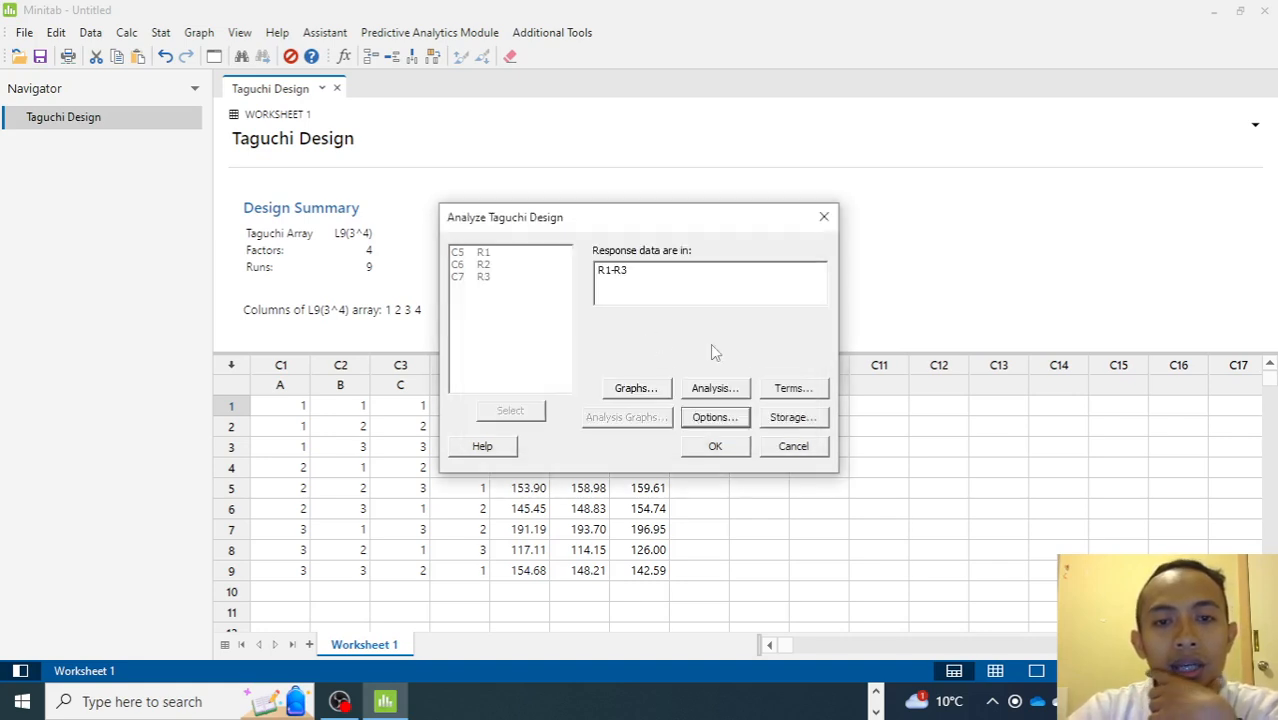
click(715, 446)
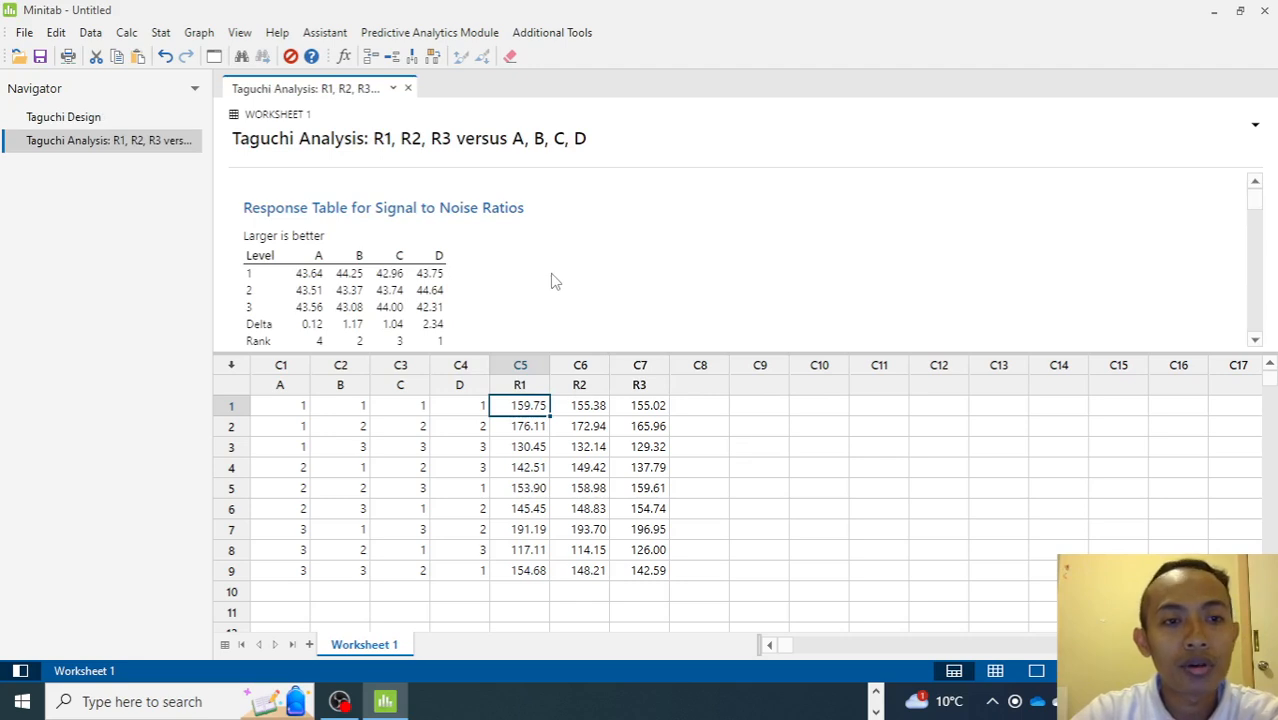
Scroll through the Taguchi analysis output to examine the response tables and main effects plots.
scroll(558, 270, down, 3)
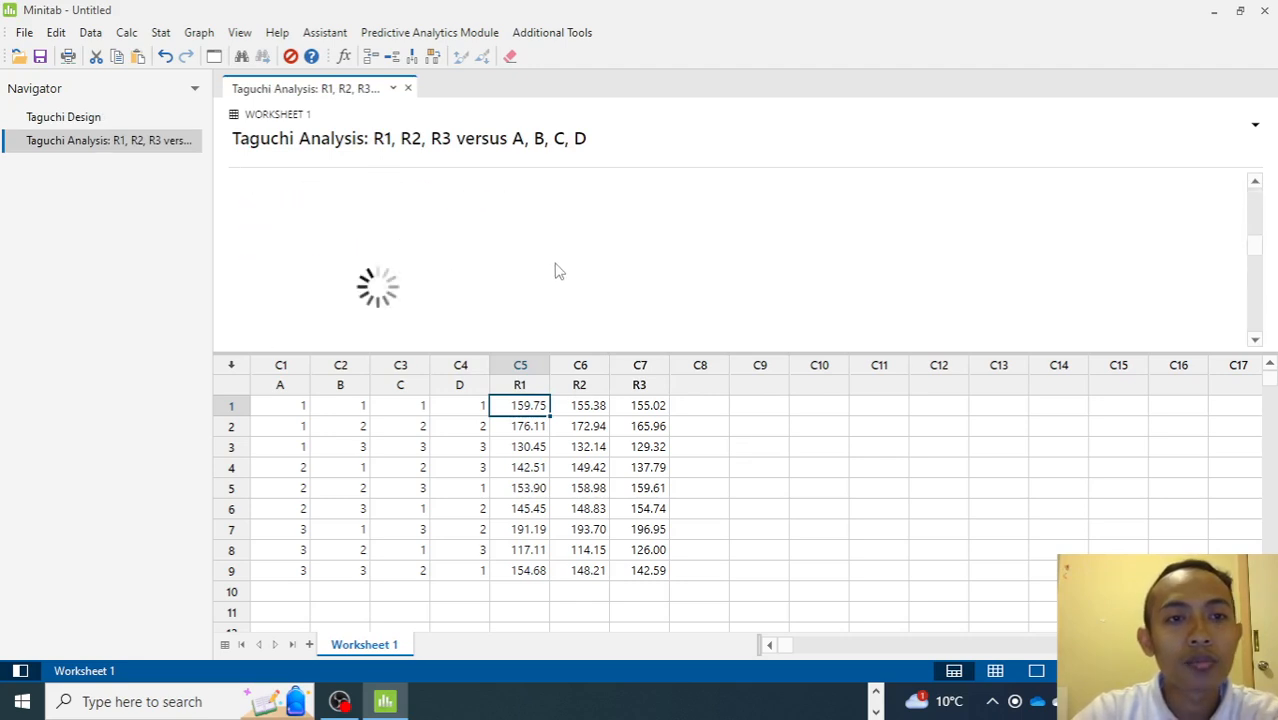
scroll(558, 271, up, 2)
scroll(558, 271, down, 9)
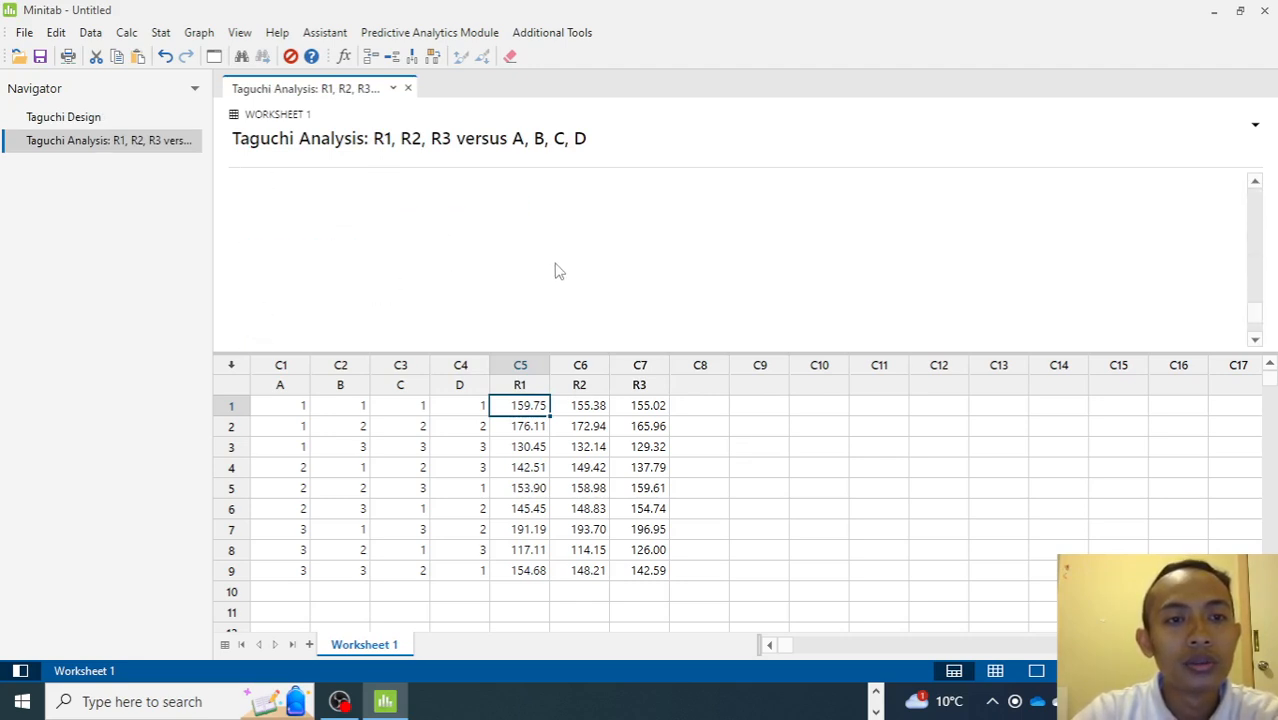
scroll(559, 271, up, 2)
scroll(559, 271, down, 2)
scroll(559, 271, up, 2)
scroll(559, 271, down, 3)
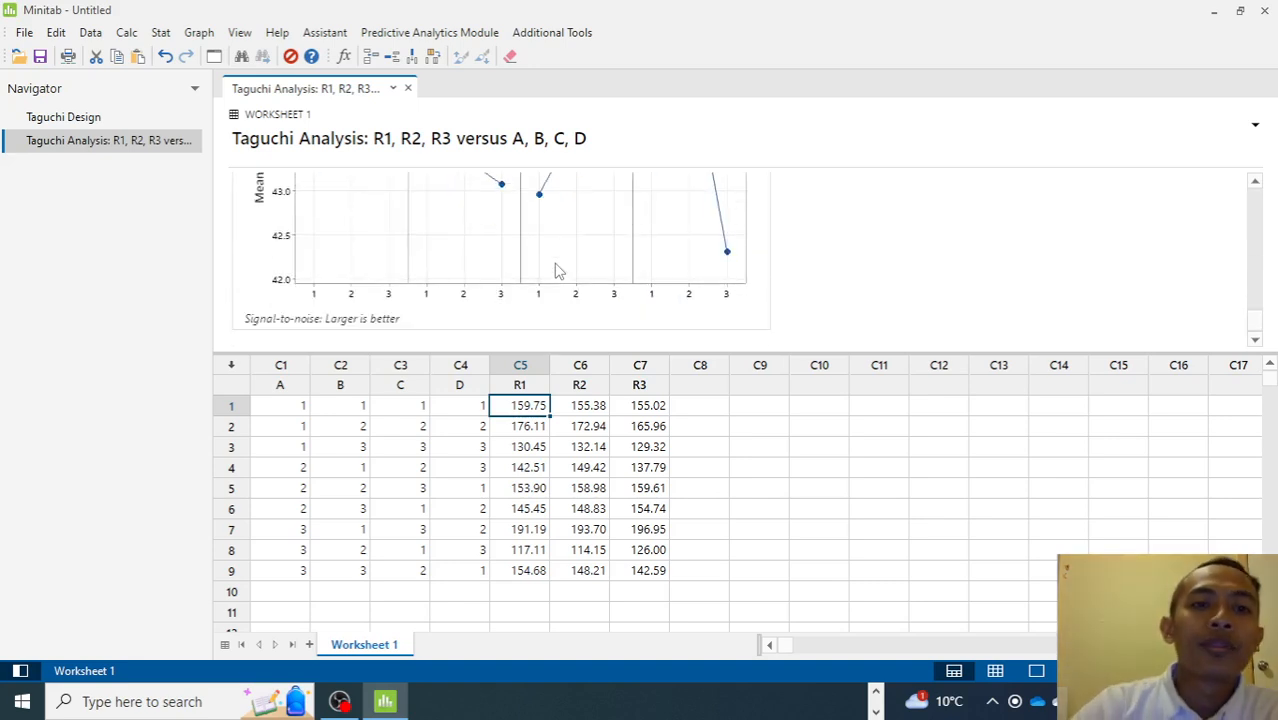
scroll(558, 271, down, 4)
scroll(556, 271, up, 6)
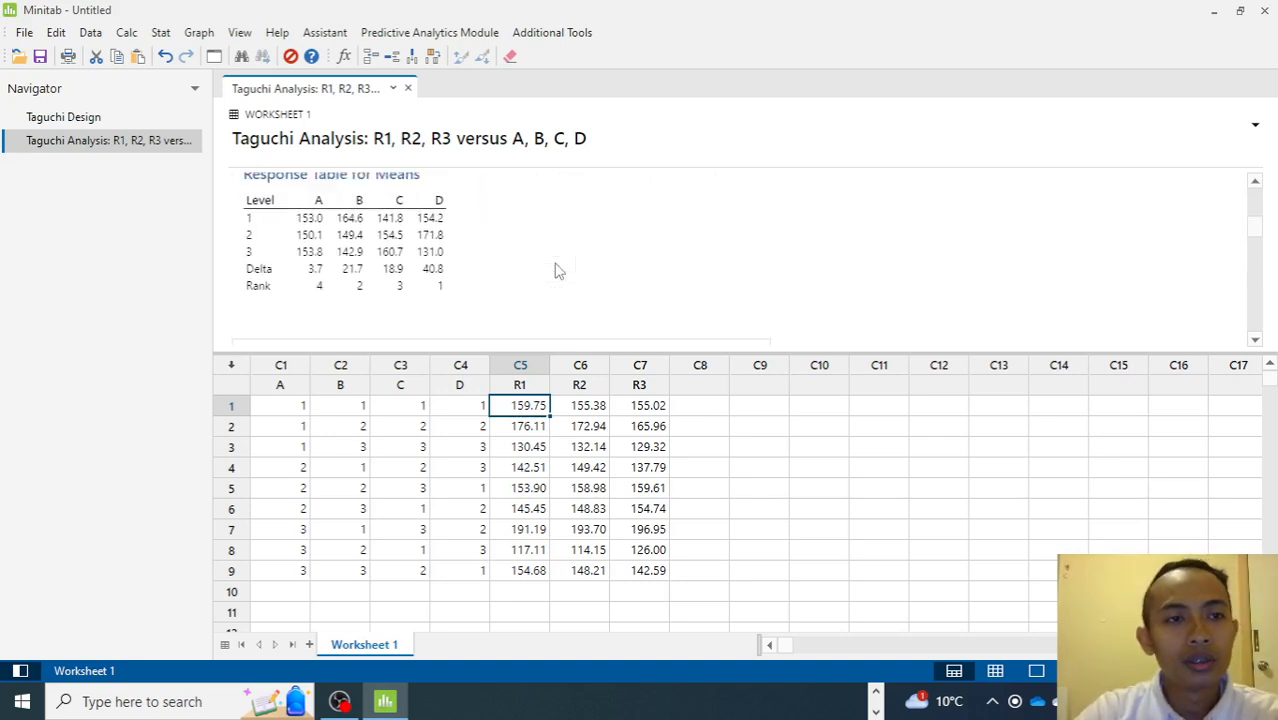
Send the Taguchi analysis output to Microsoft Word and switch to the Word document.
right_click(106, 146)
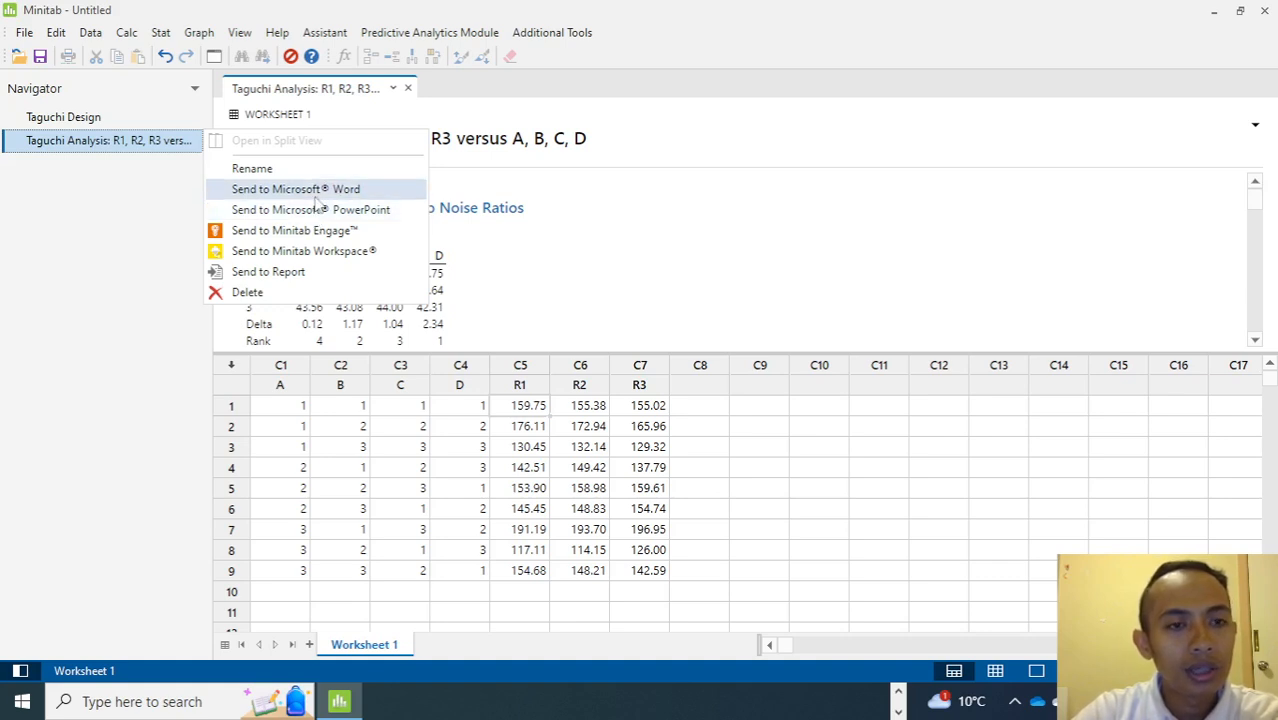
click(316, 192)
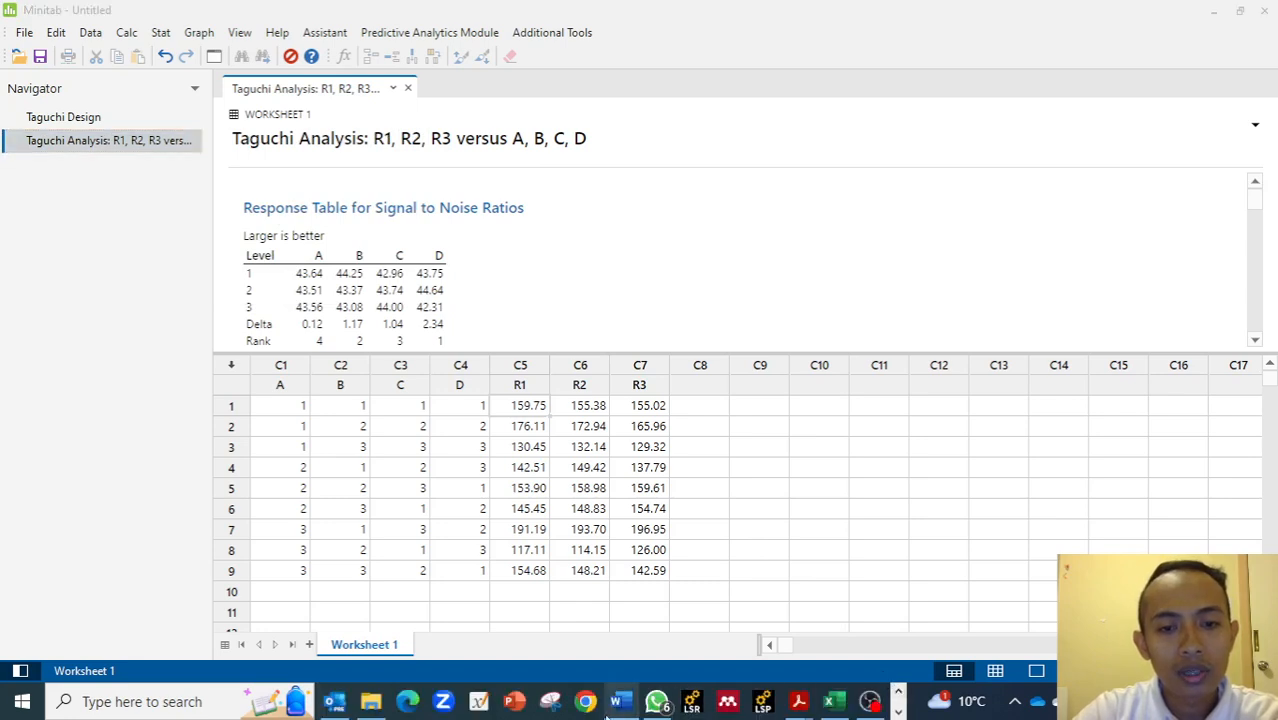
click(619, 704)
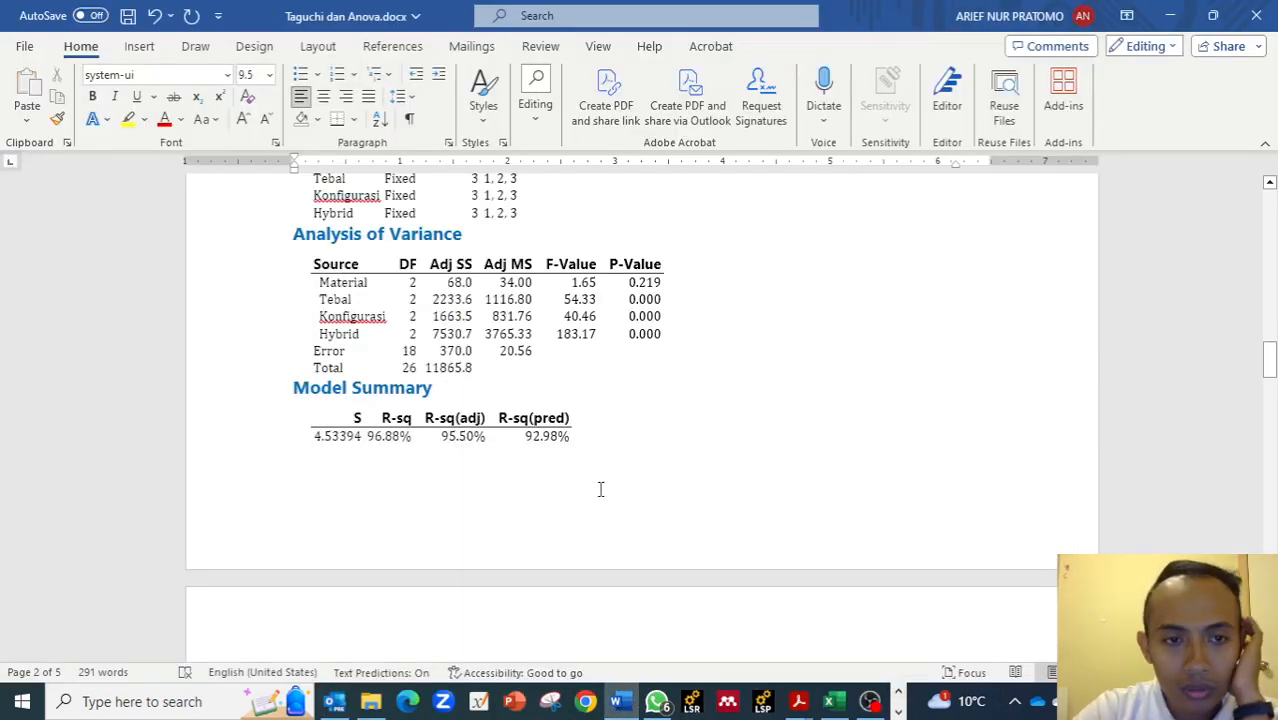
Delete all existing content from the Taguchi dan Anova Word document.
scroll(602, 489, down, 5)
scroll(603, 489, down, 5)
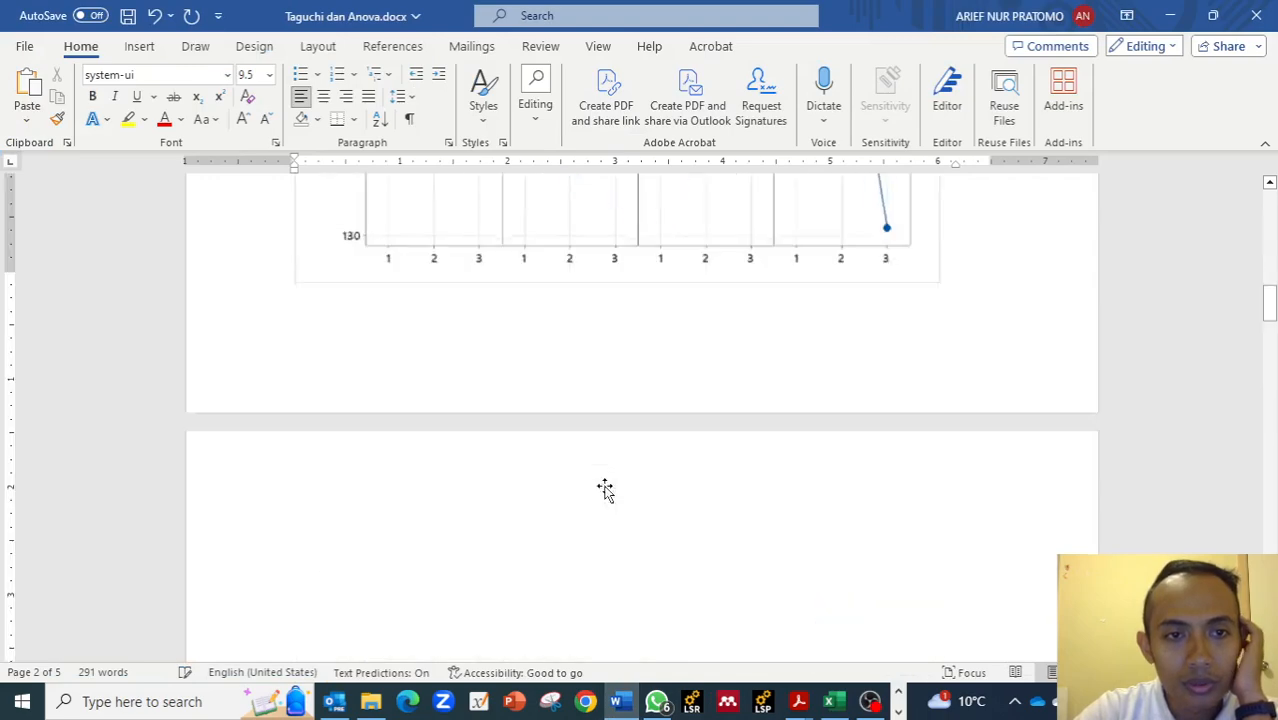
scroll(605, 489, up, 10)
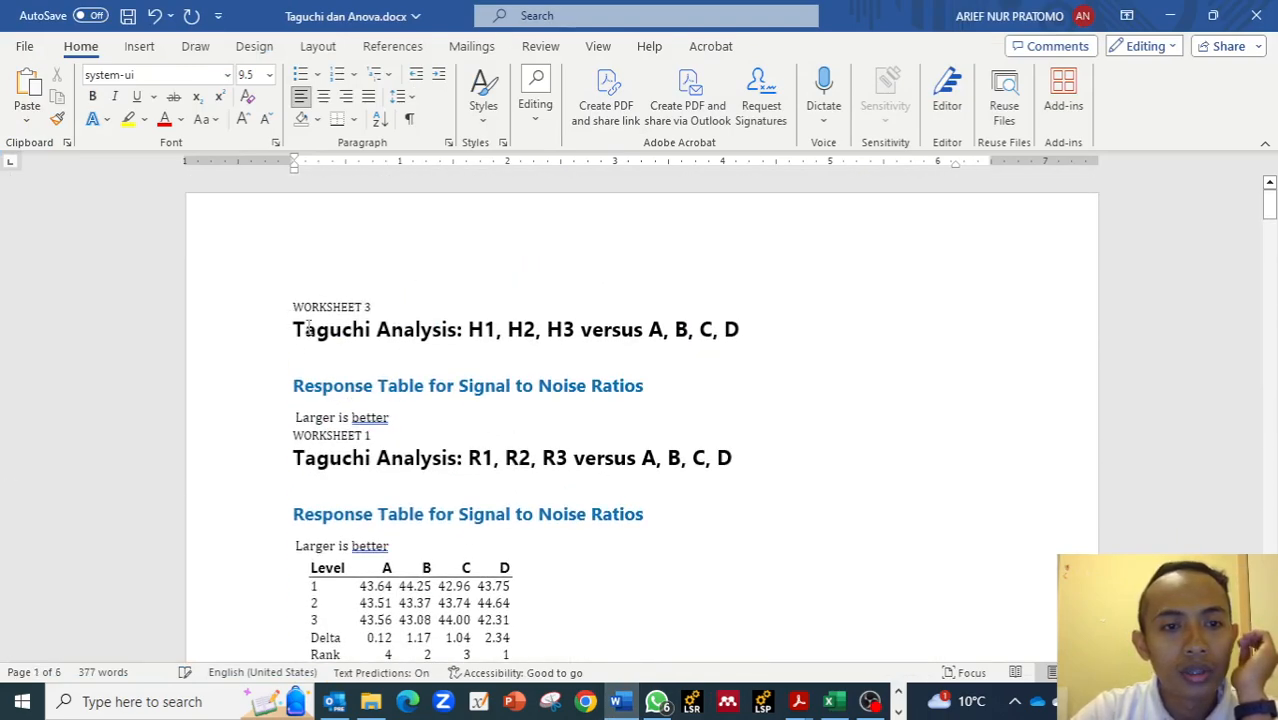
scroll(363, 401, down, 2)
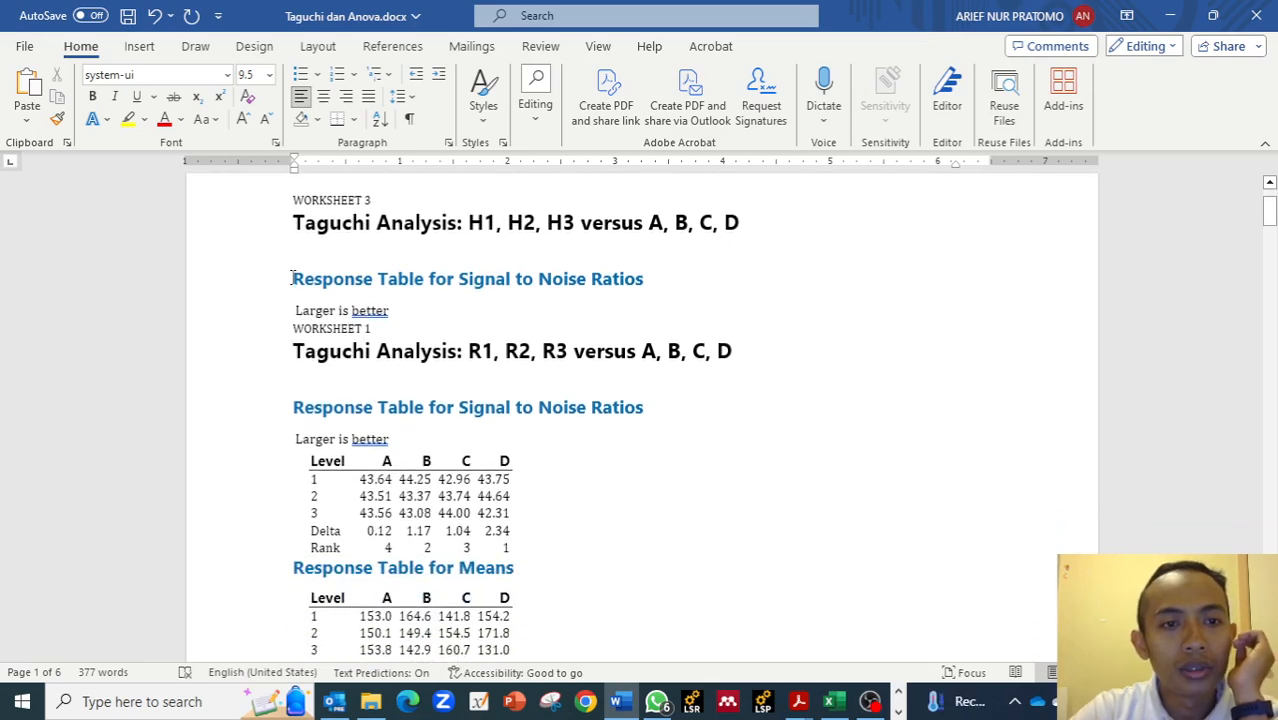
drag(298, 285, 406, 317)
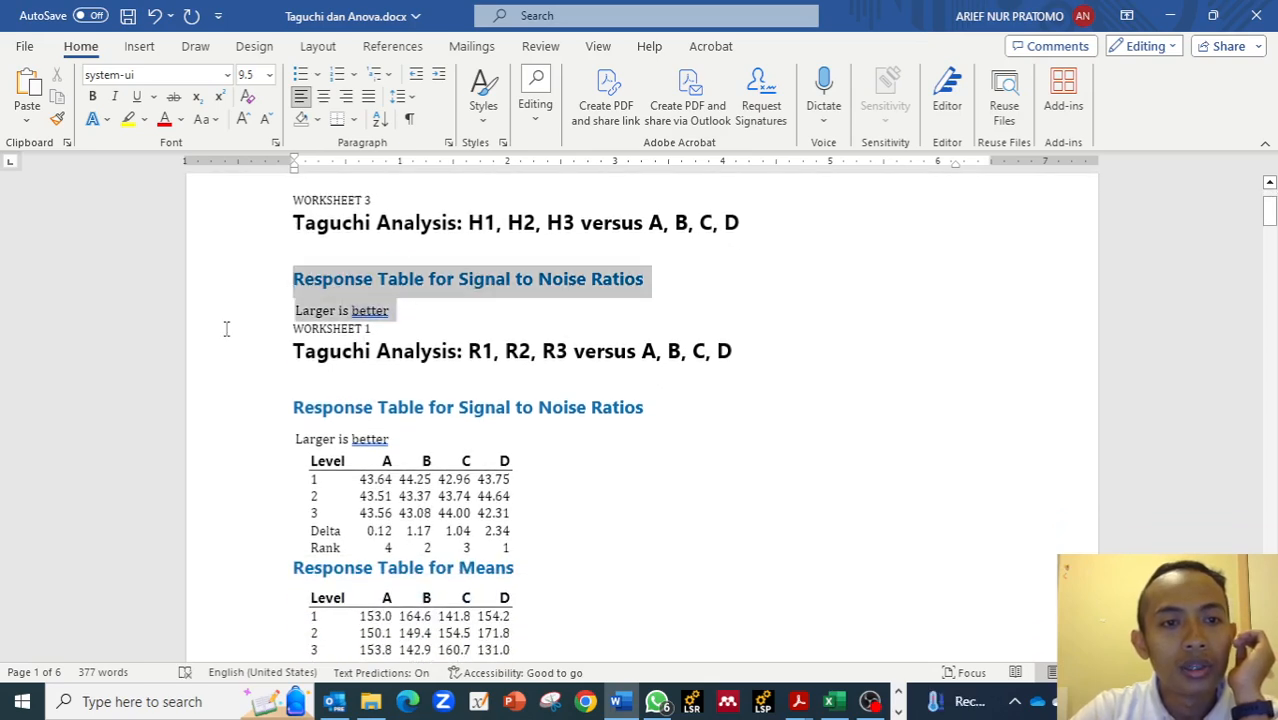
click(288, 329)
drag(290, 329, 349, 361)
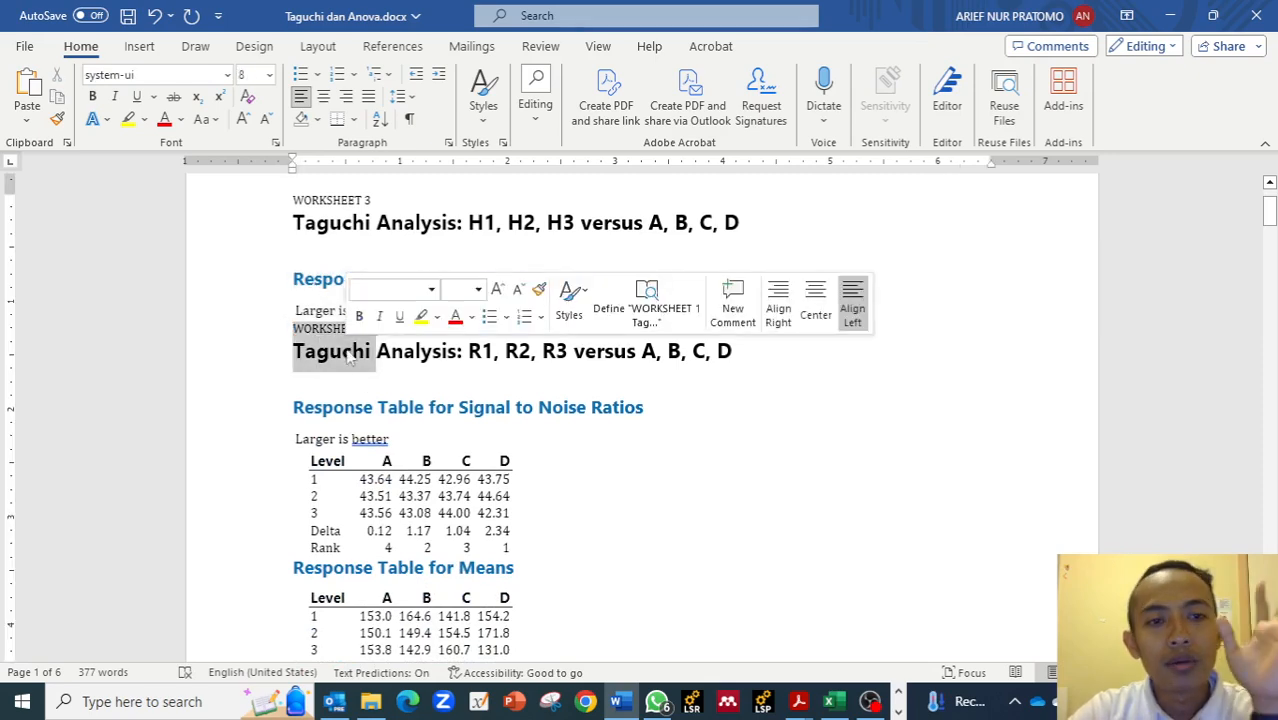
key(ctrl+a)
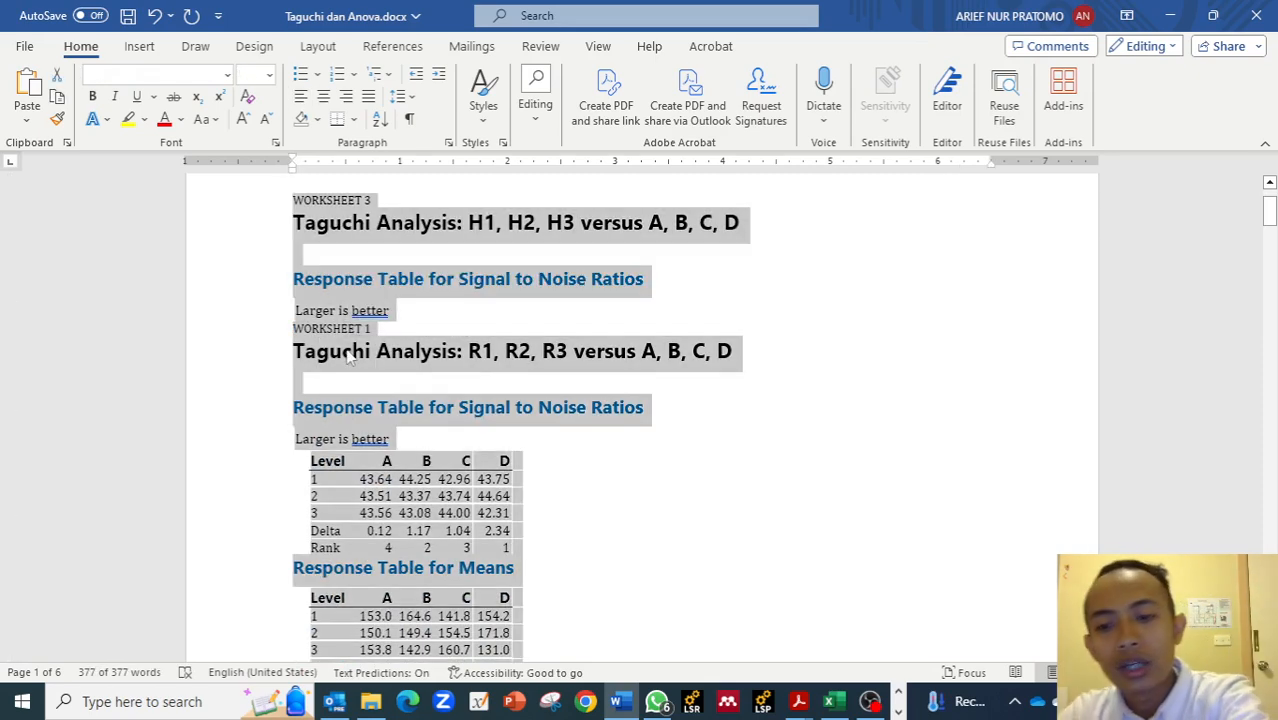
key(Delete)
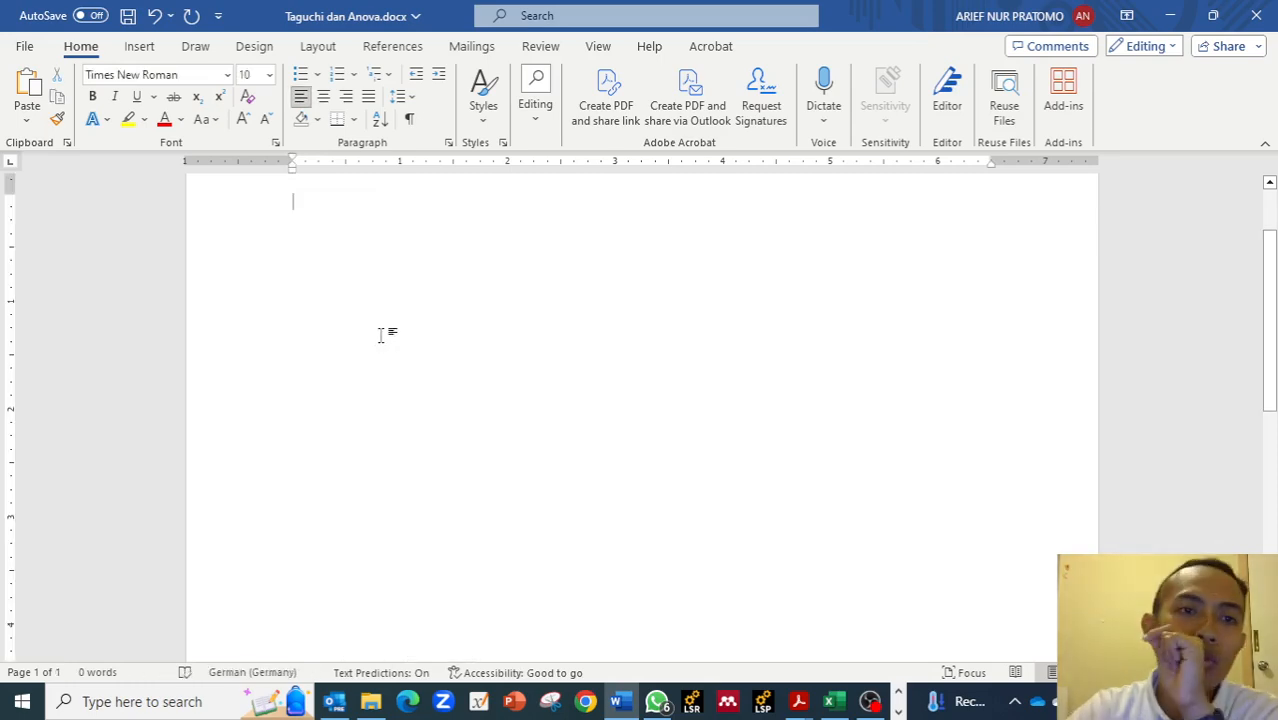
Return to Minitab and send the Taguchi analysis output to Microsoft Word again.
scroll(468, 366, up, 3)
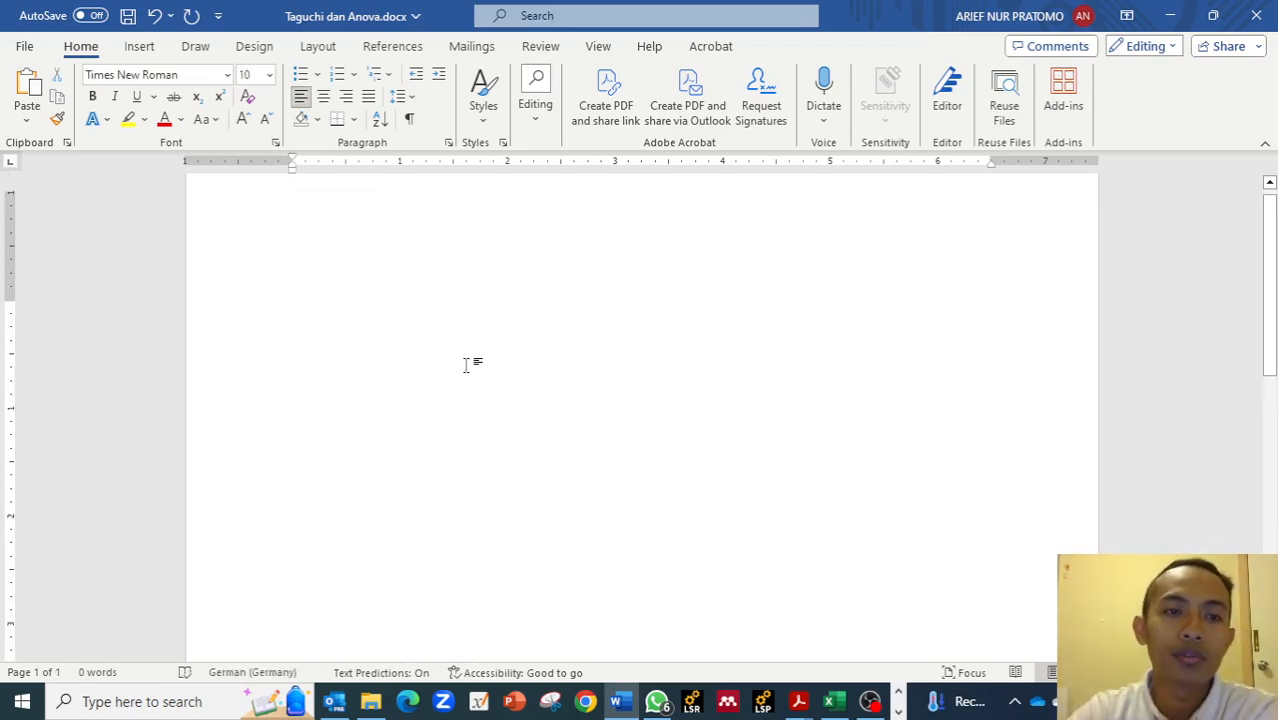
click(1170, 15)
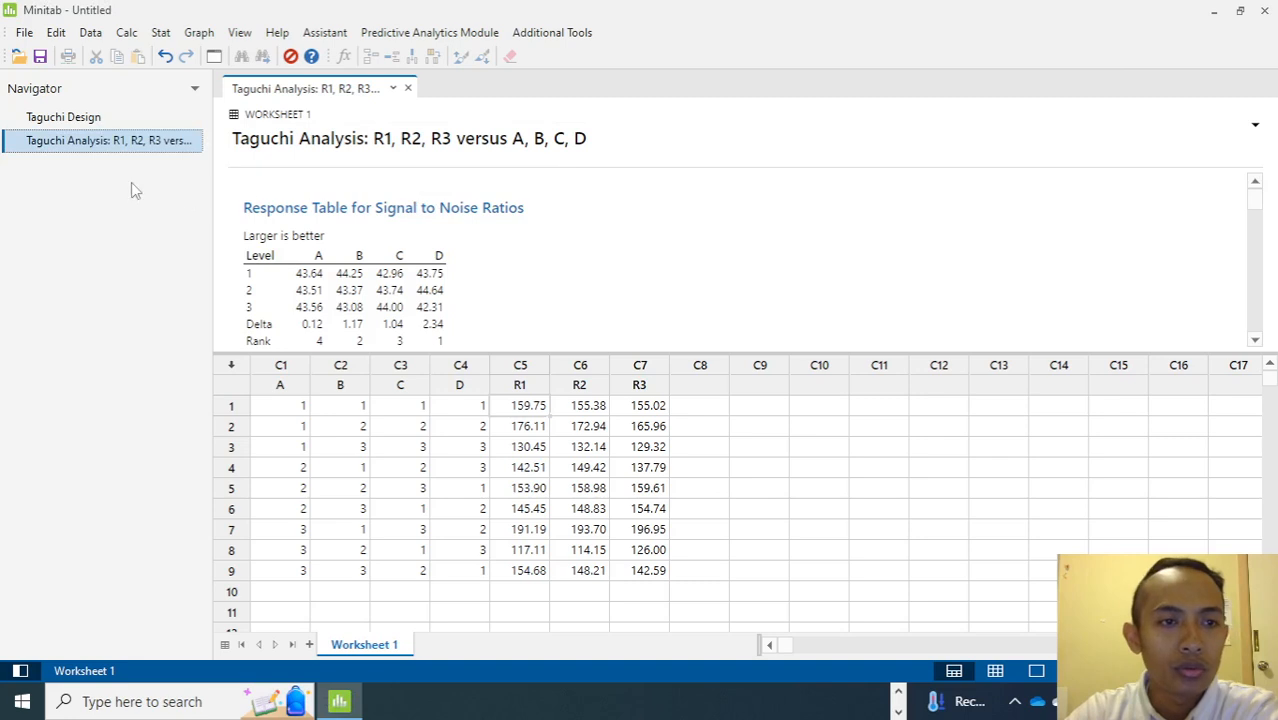
right_click(118, 148)
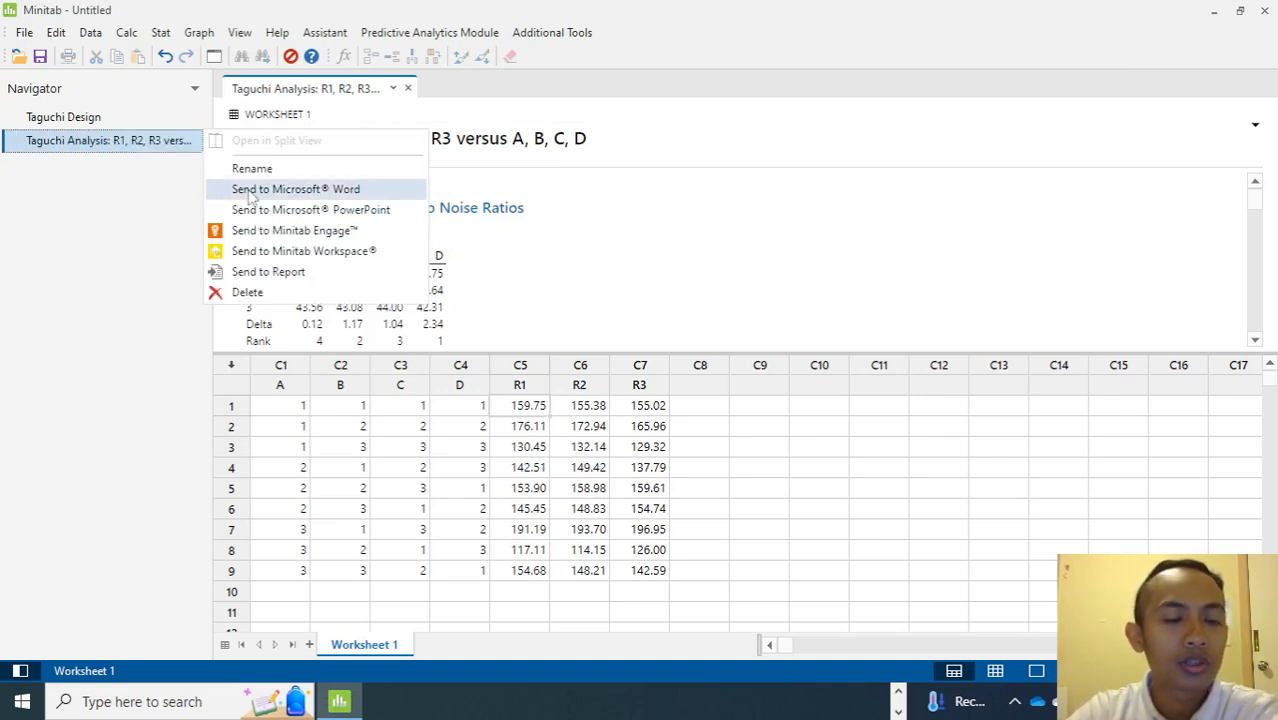
click(251, 192)
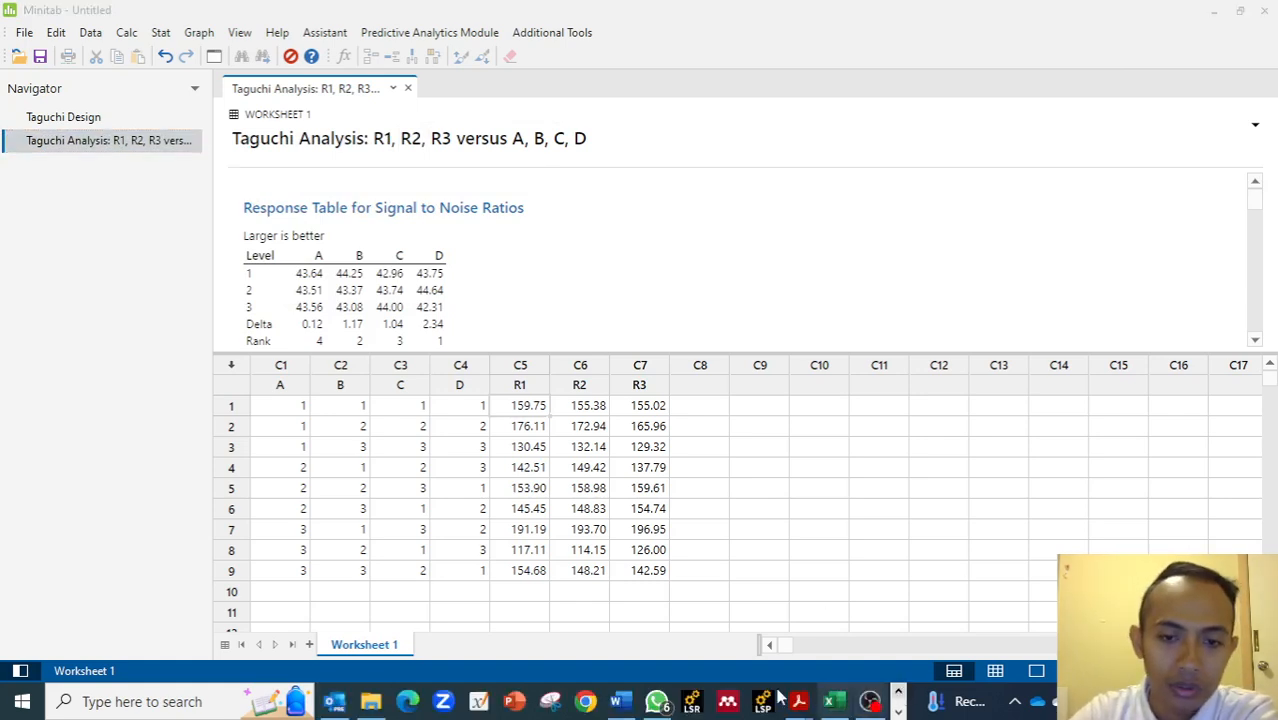
Check the output pasted into Word, add a new paragraph after the main effects plot, and return to Minitab.
scroll(499, 437, down, 10)
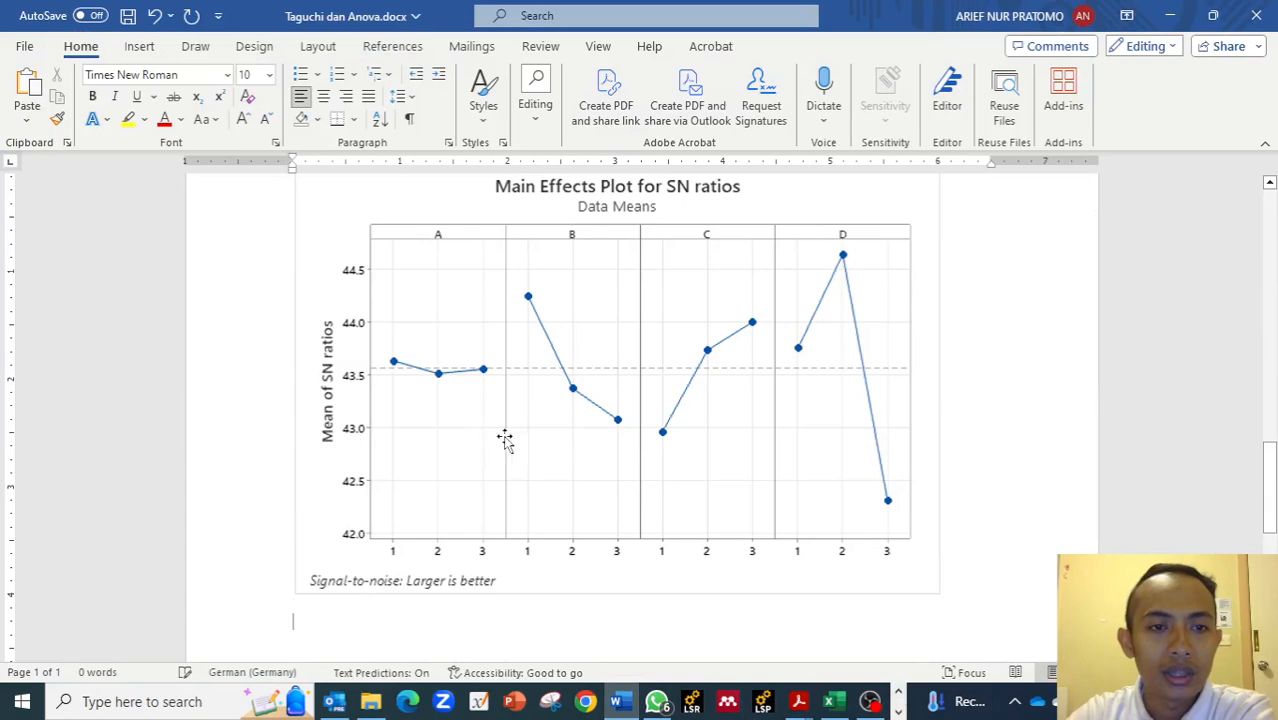
scroll(585, 432, down, 4)
scroll(585, 432, up, 12)
scroll(586, 430, down, 10)
scroll(590, 428, down, 10)
scroll(516, 428, up, 5)
key(Return)
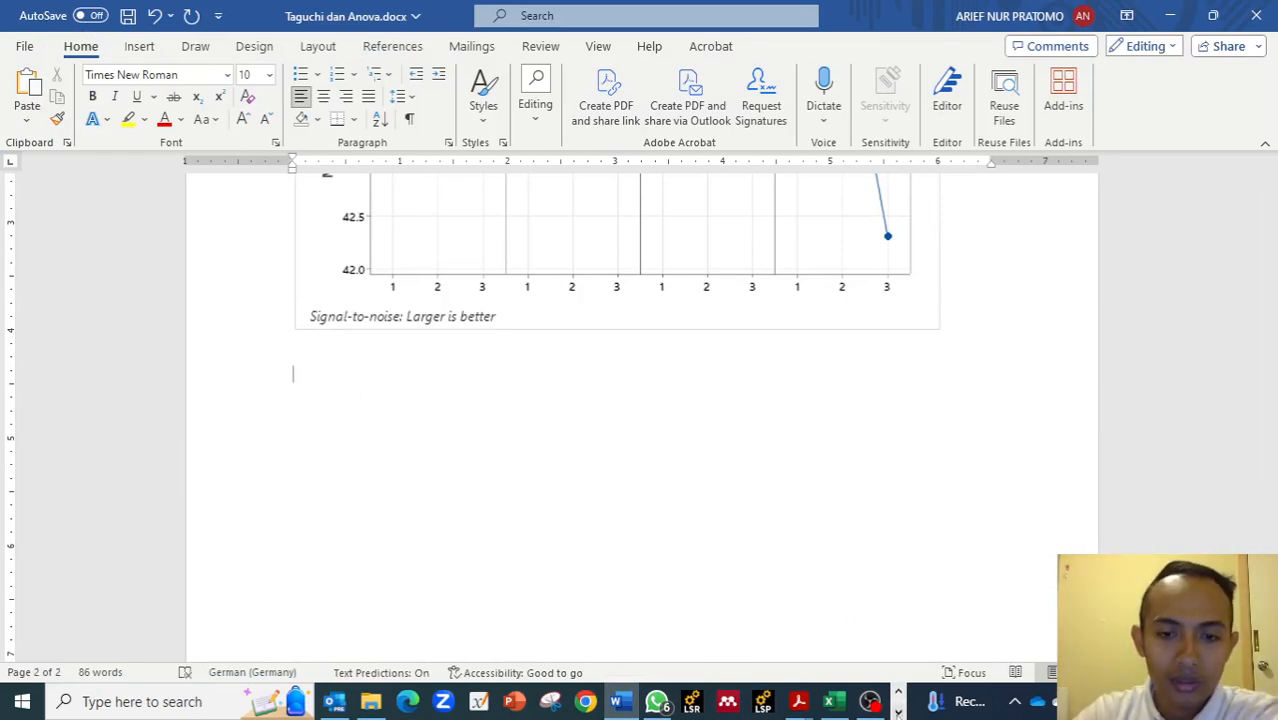
click(350, 704)
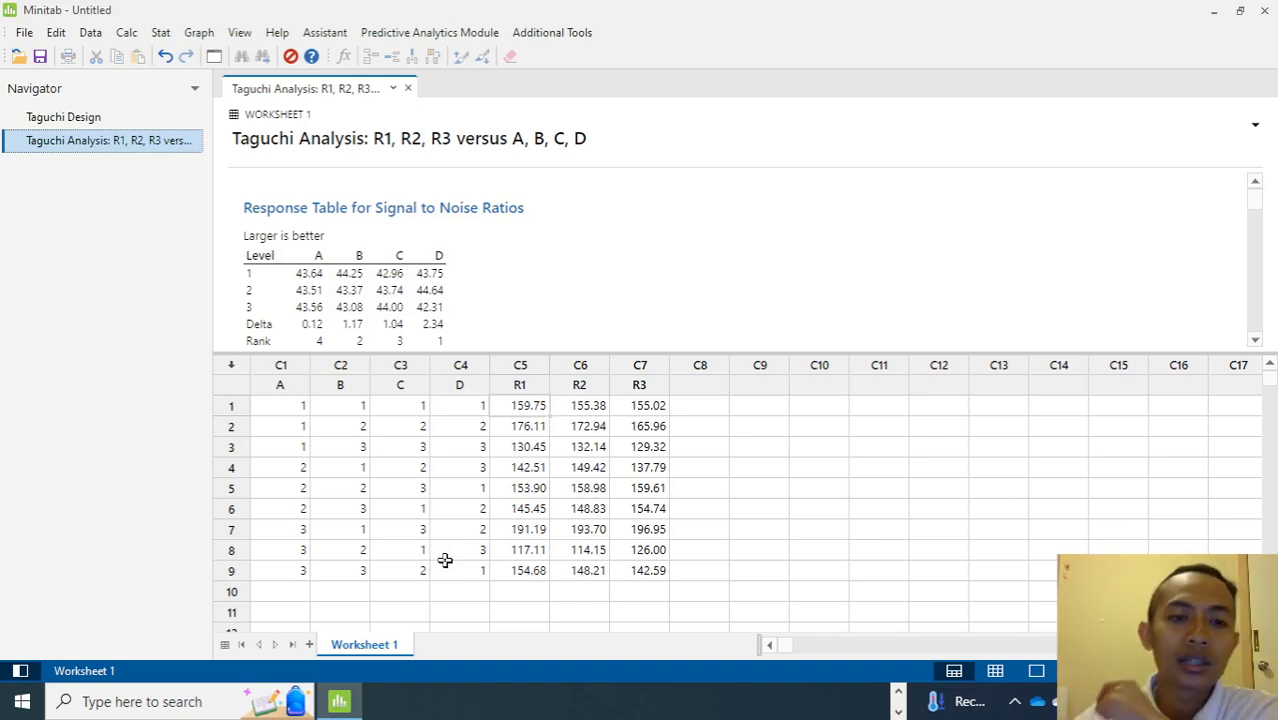
Create a new empty worksheet in the Minitab project.
click(281, 408)
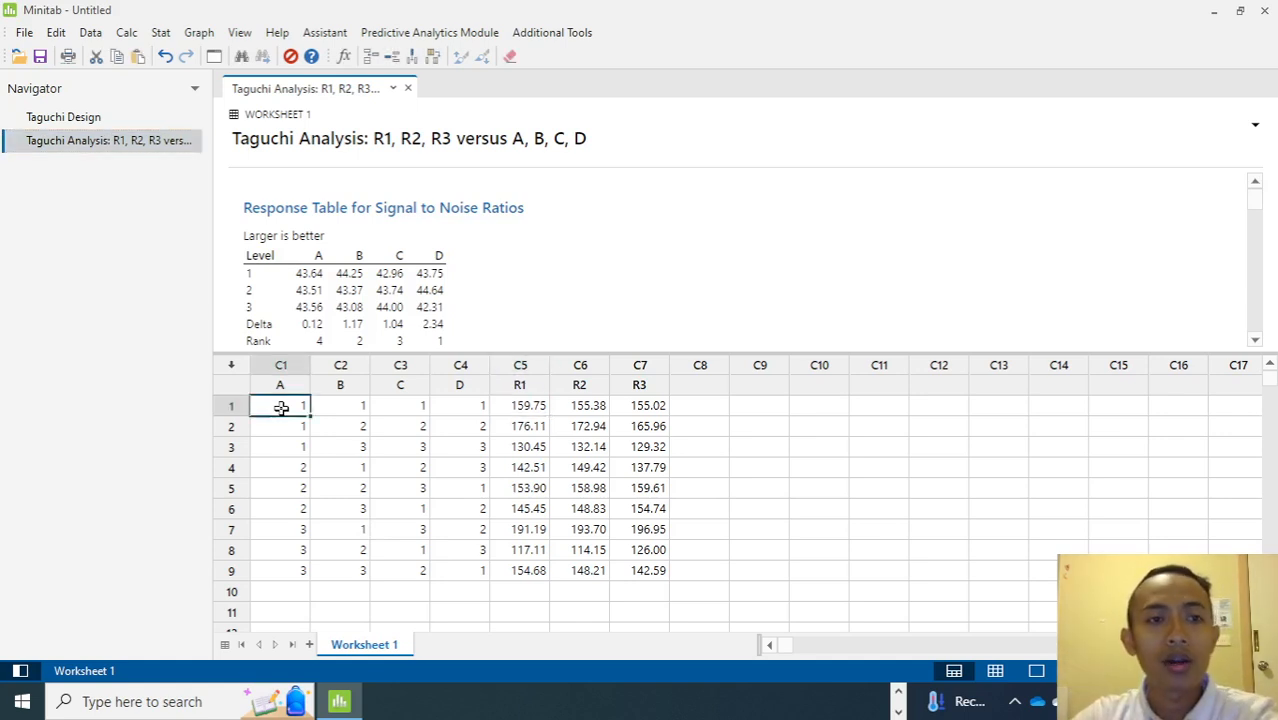
drag(281, 408, 440, 468)
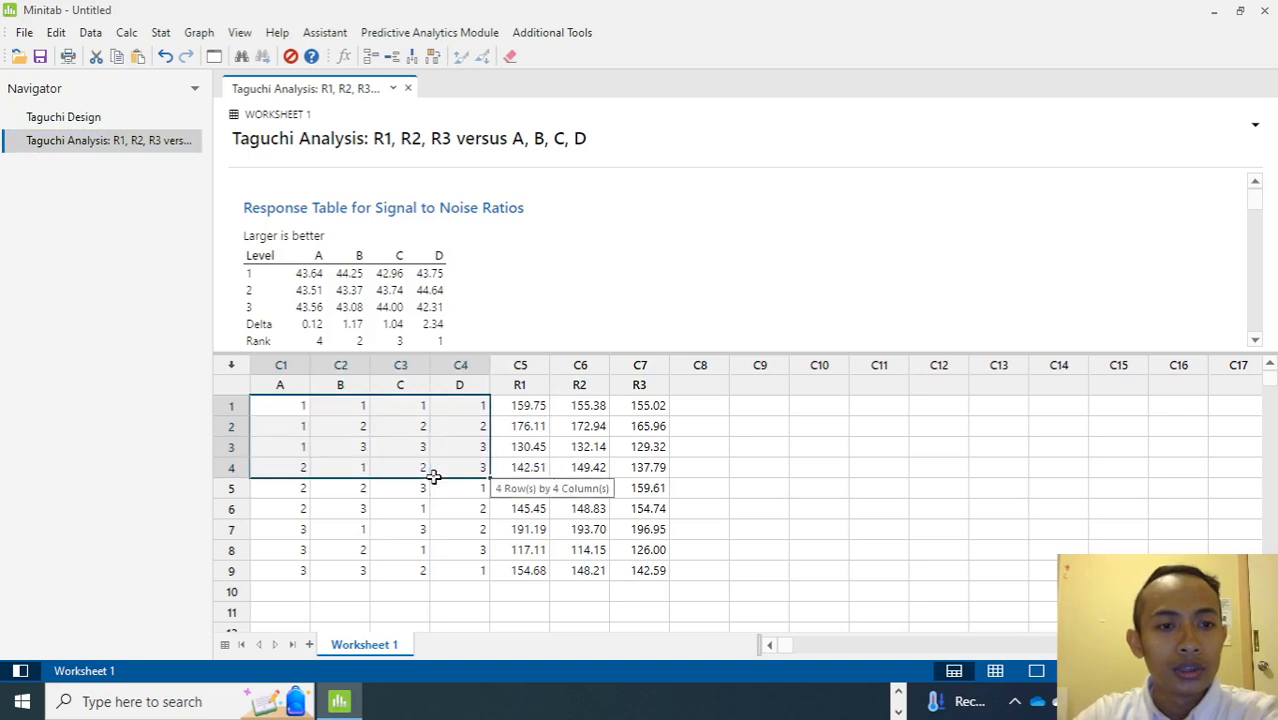
click(300, 408)
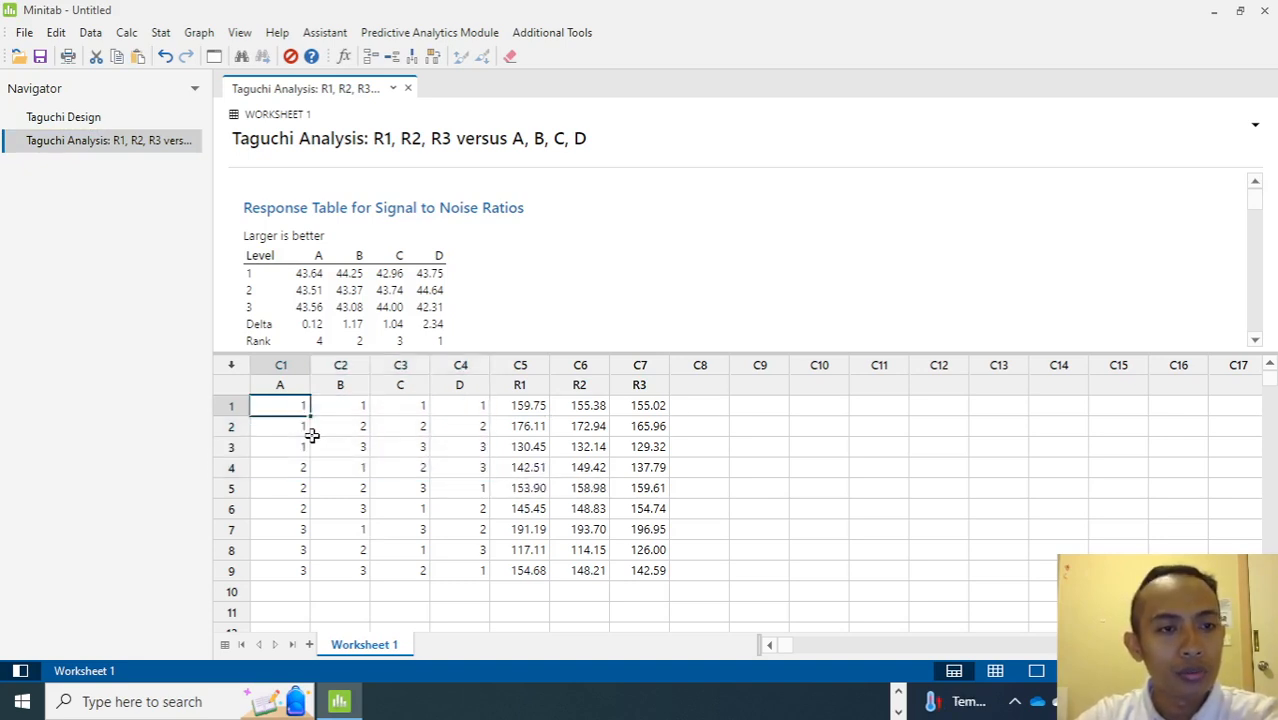
click(25, 33)
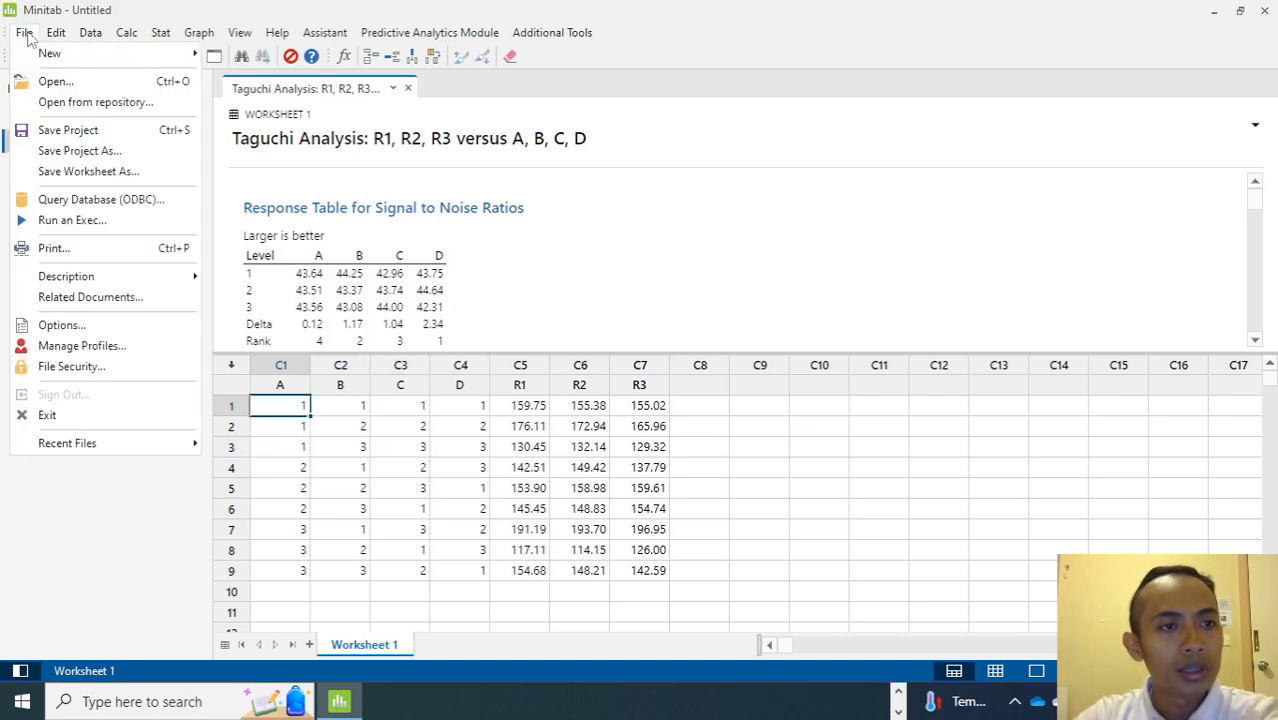
mouse_move(196, 55)
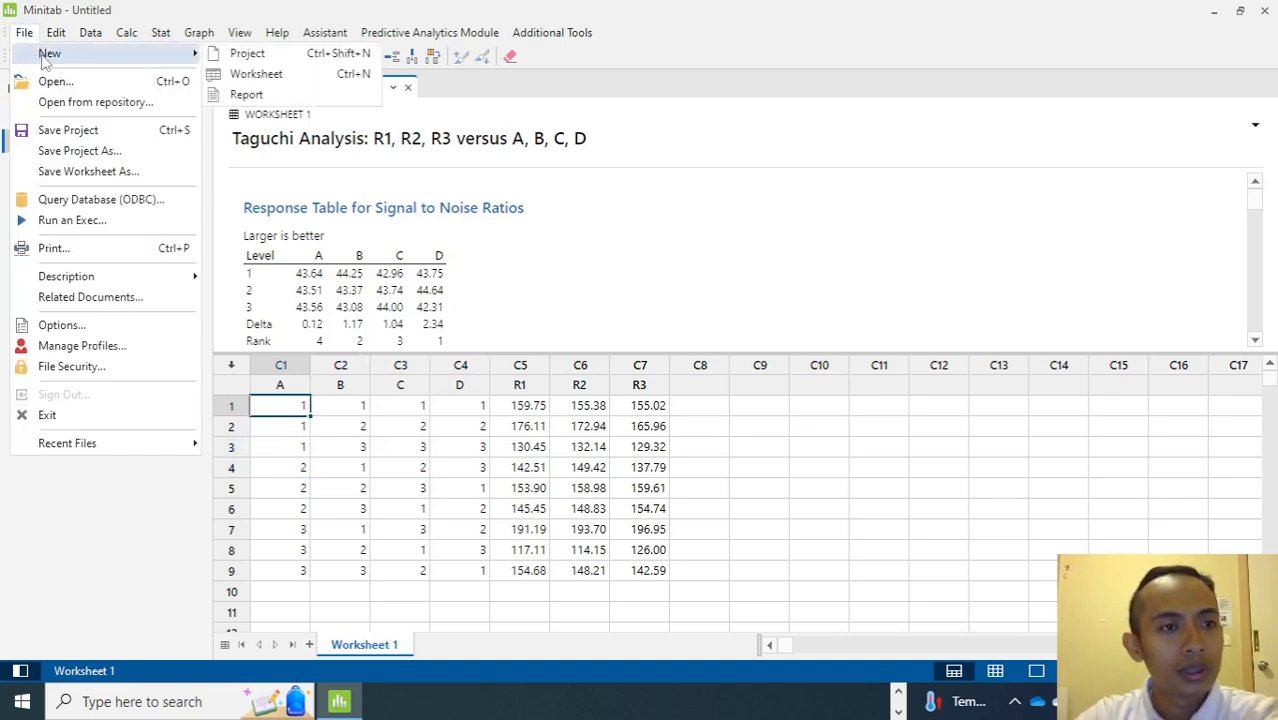
click(236, 78)
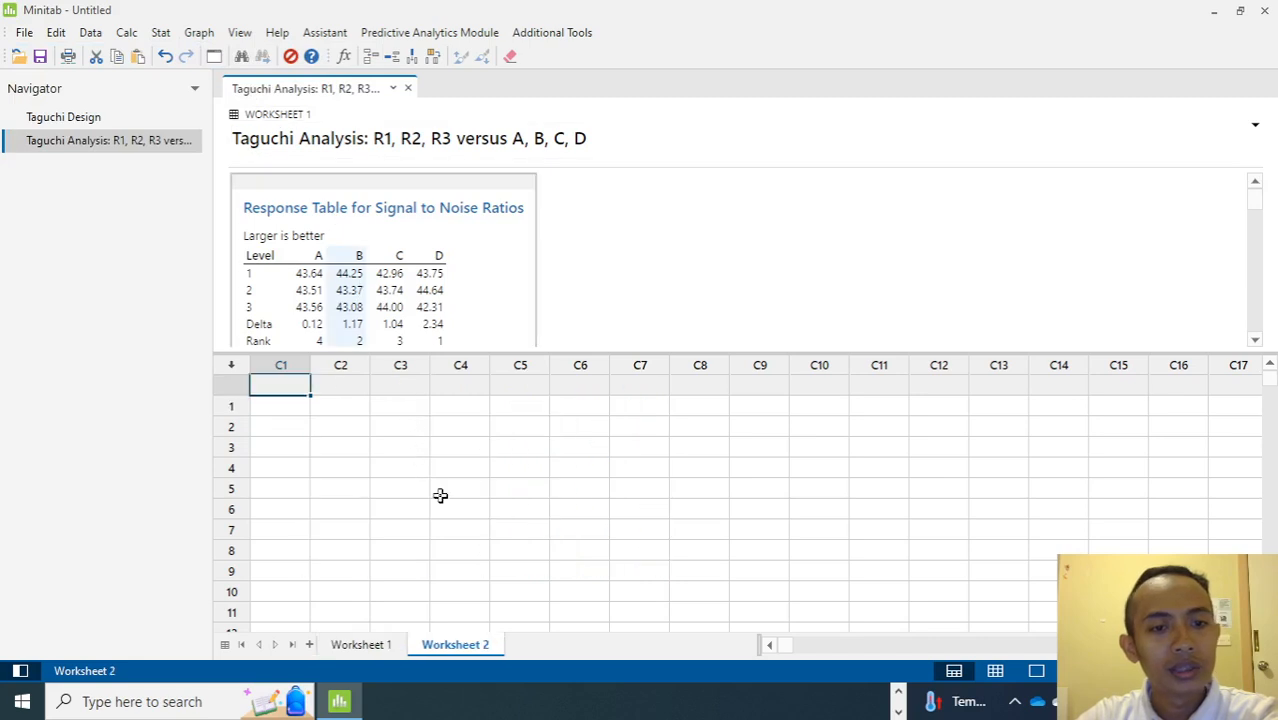
Copy the factor and R1 to R3 data from Worksheet 1 into Worksheet 2 starting at cell C1, row 1.
click(368, 644)
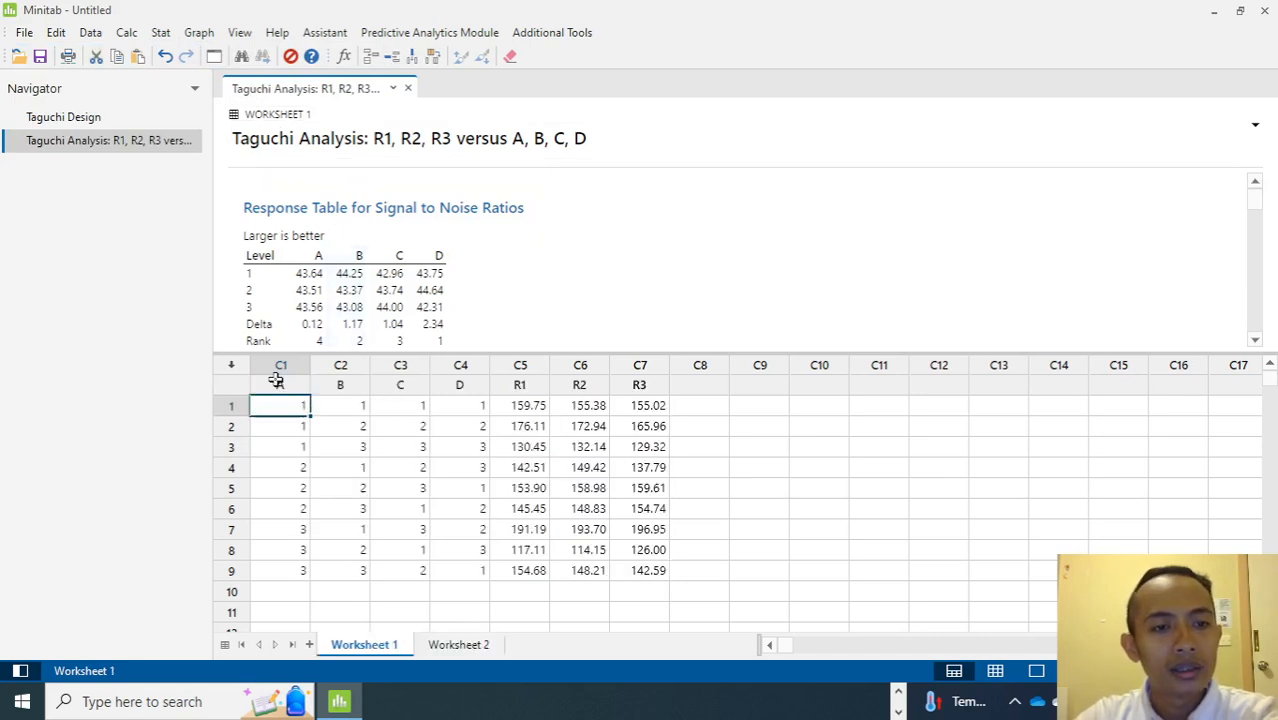
drag(286, 403, 648, 565)
key(ctrl+c)
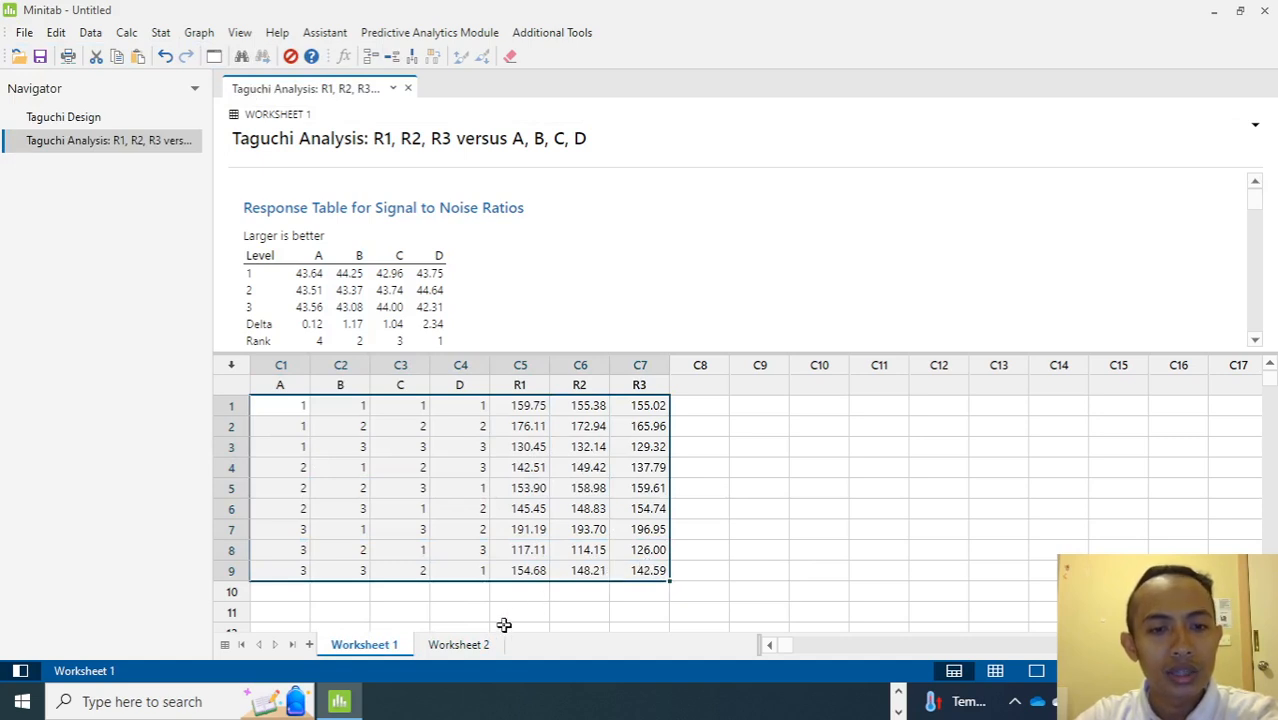
click(459, 644)
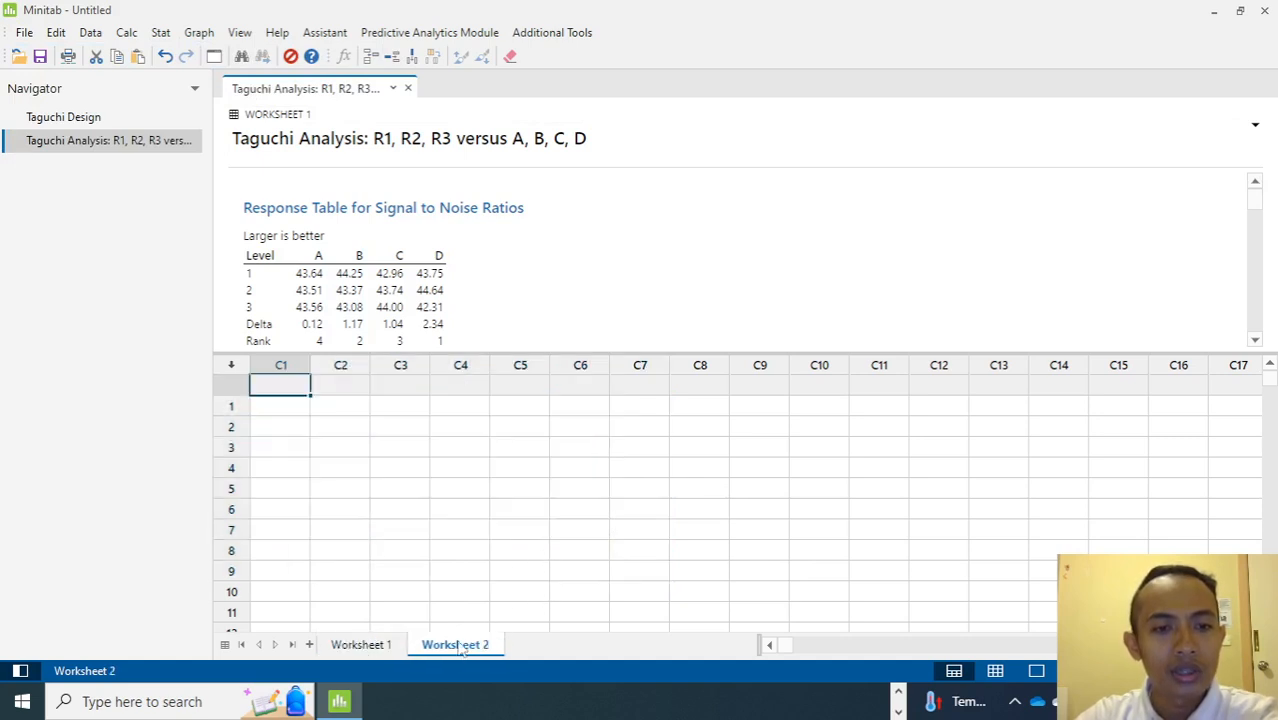
click(282, 402)
key(ctrl+v)
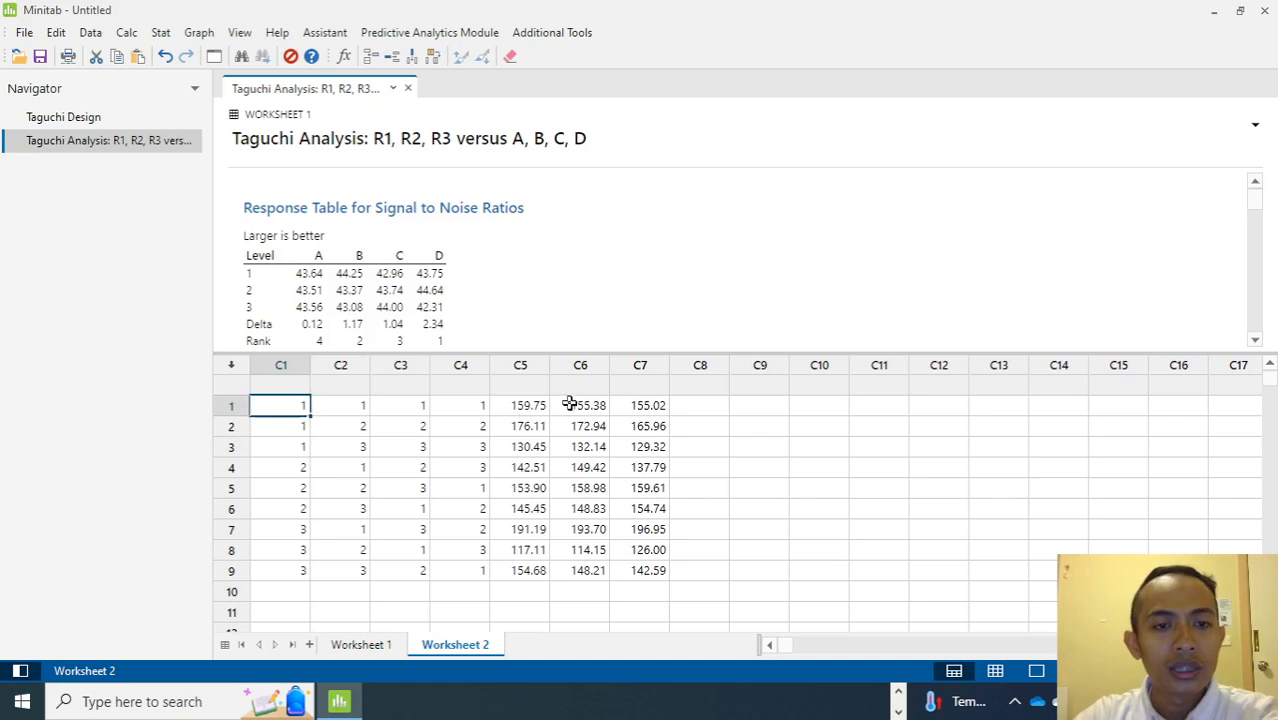
Paste the factor columns C1 to C4 twice more below the original nine rows, starting at rows 10 and 19.
drag(295, 407, 463, 571)
key(ctrl+c)
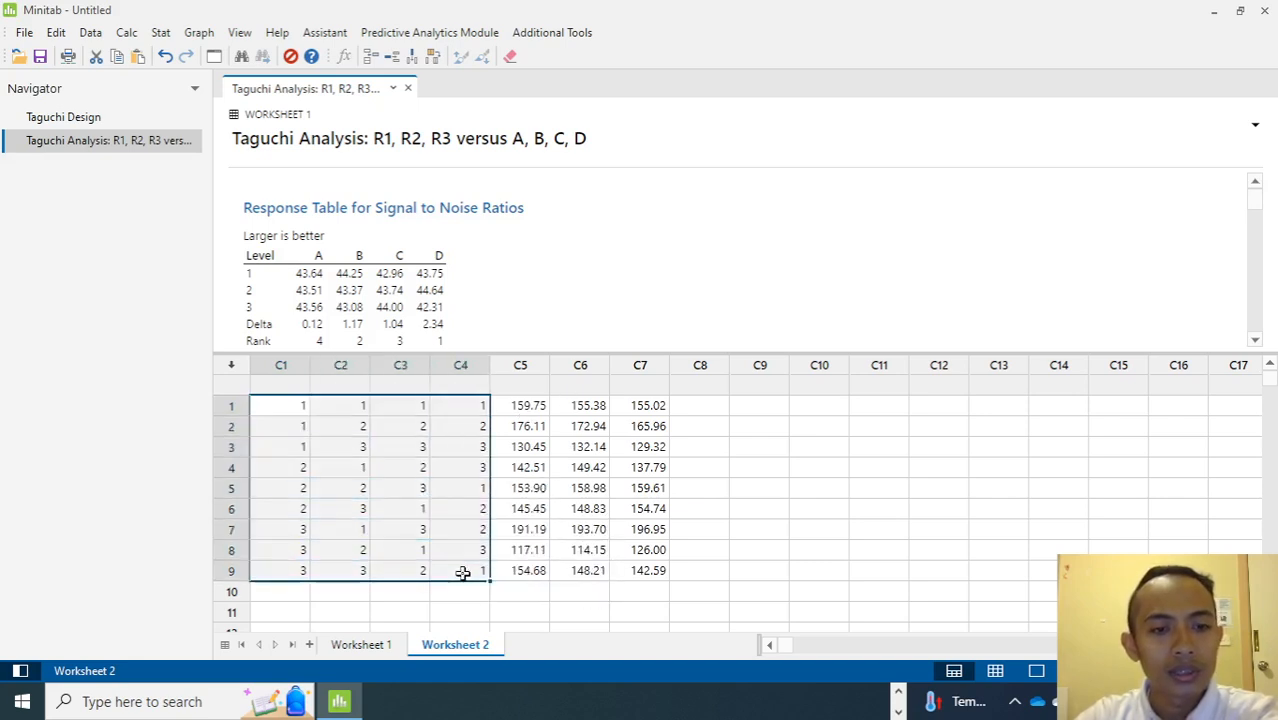
scroll(302, 556, down, 2)
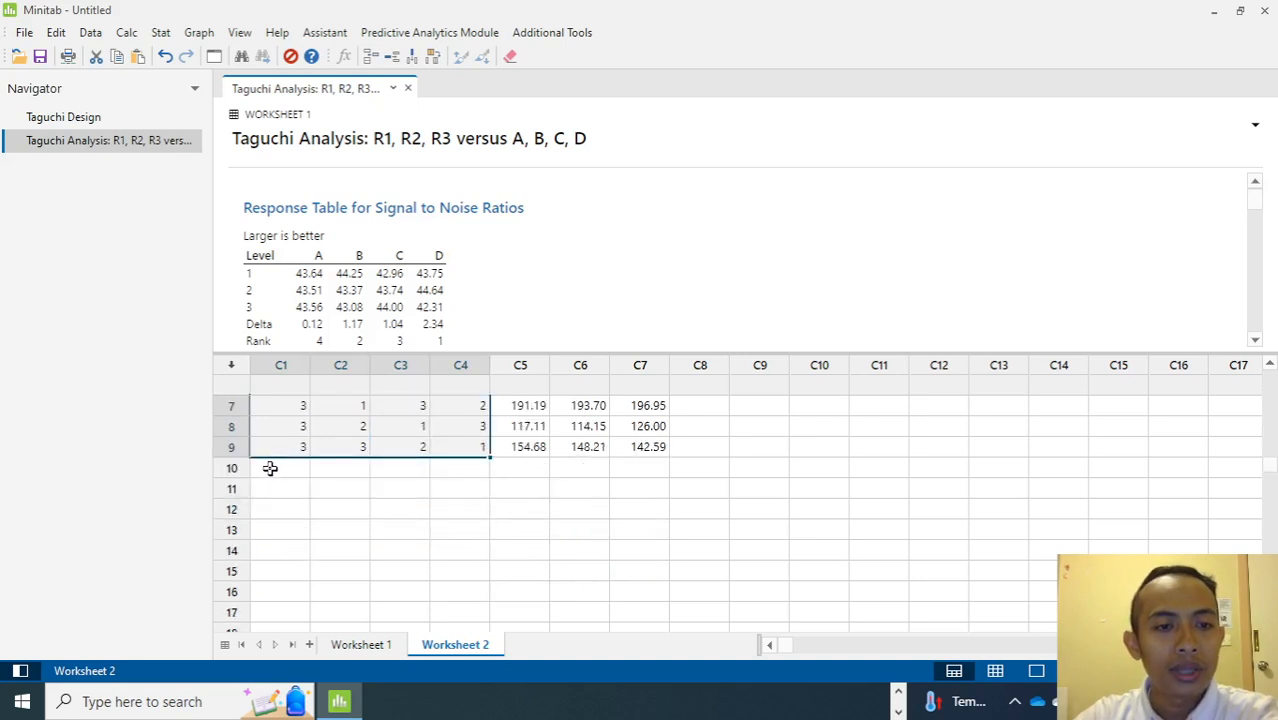
click(270, 468)
key(ctrl+v)
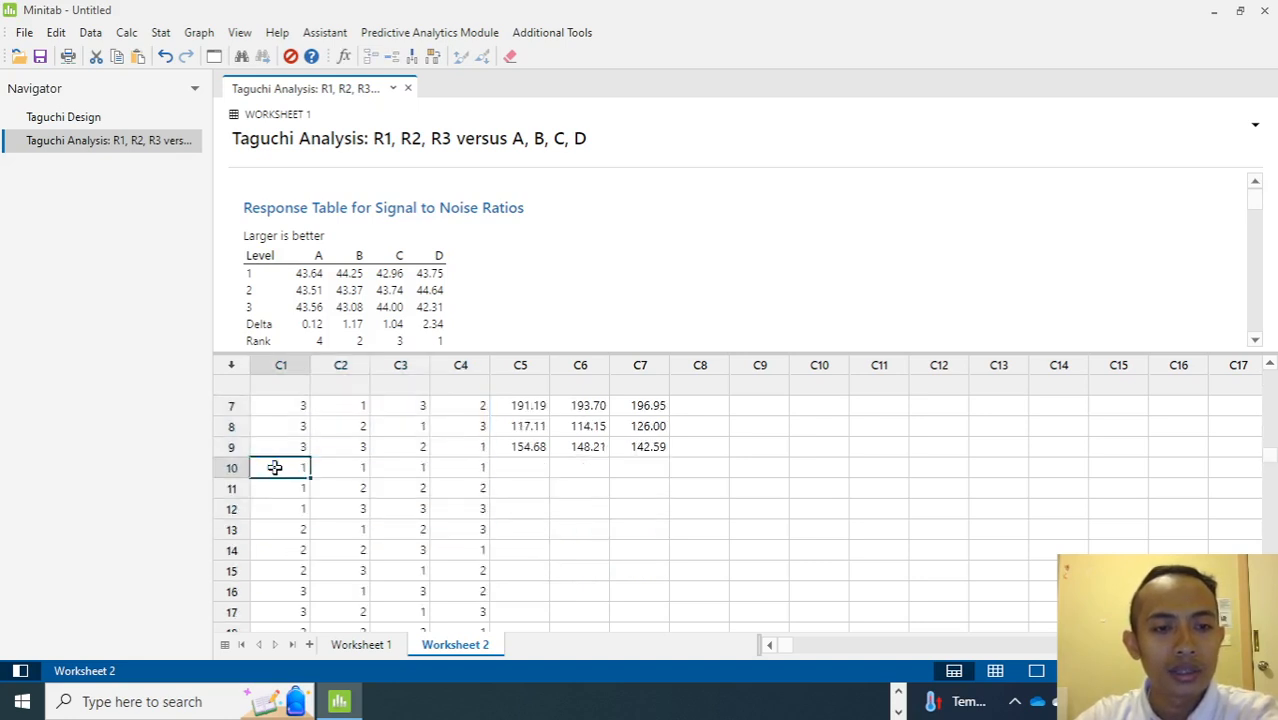
scroll(300, 480, down, 2)
click(285, 527)
key(ctrl+v)
scroll(333, 514, up, 5)
scroll(333, 514, down, 7)
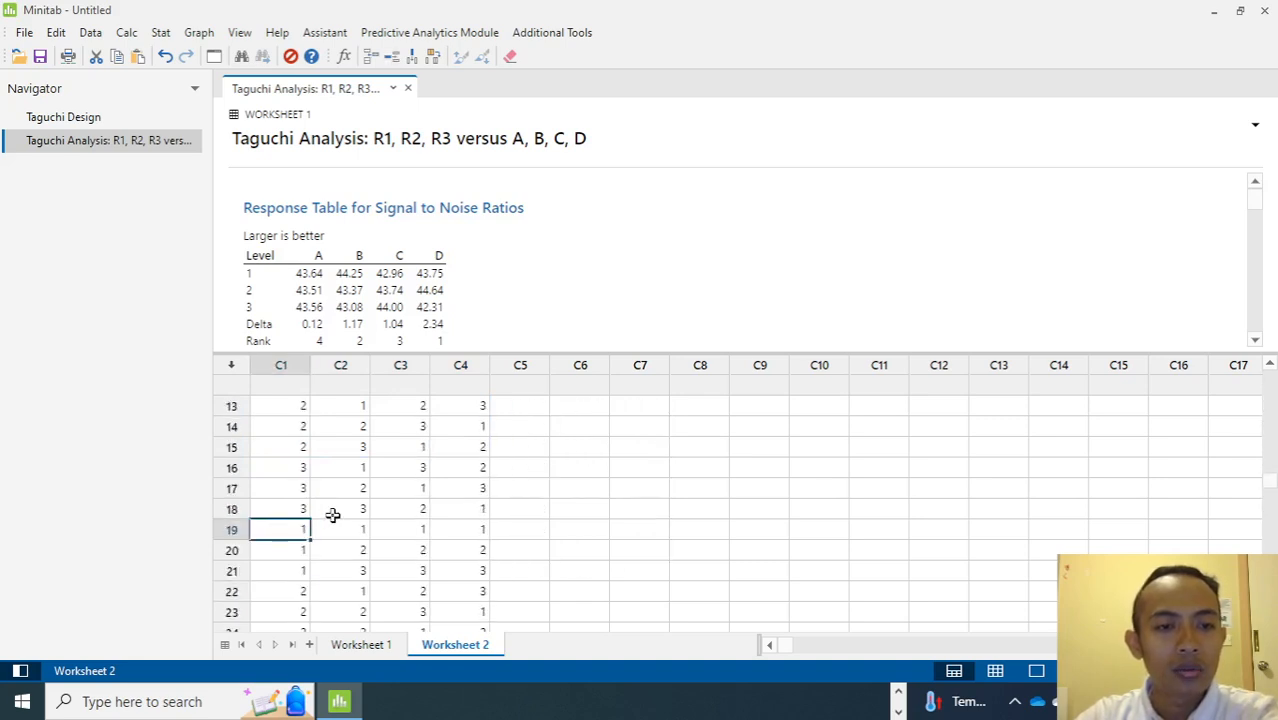
scroll(298, 520, up, 3)
scroll(302, 500, down, 3)
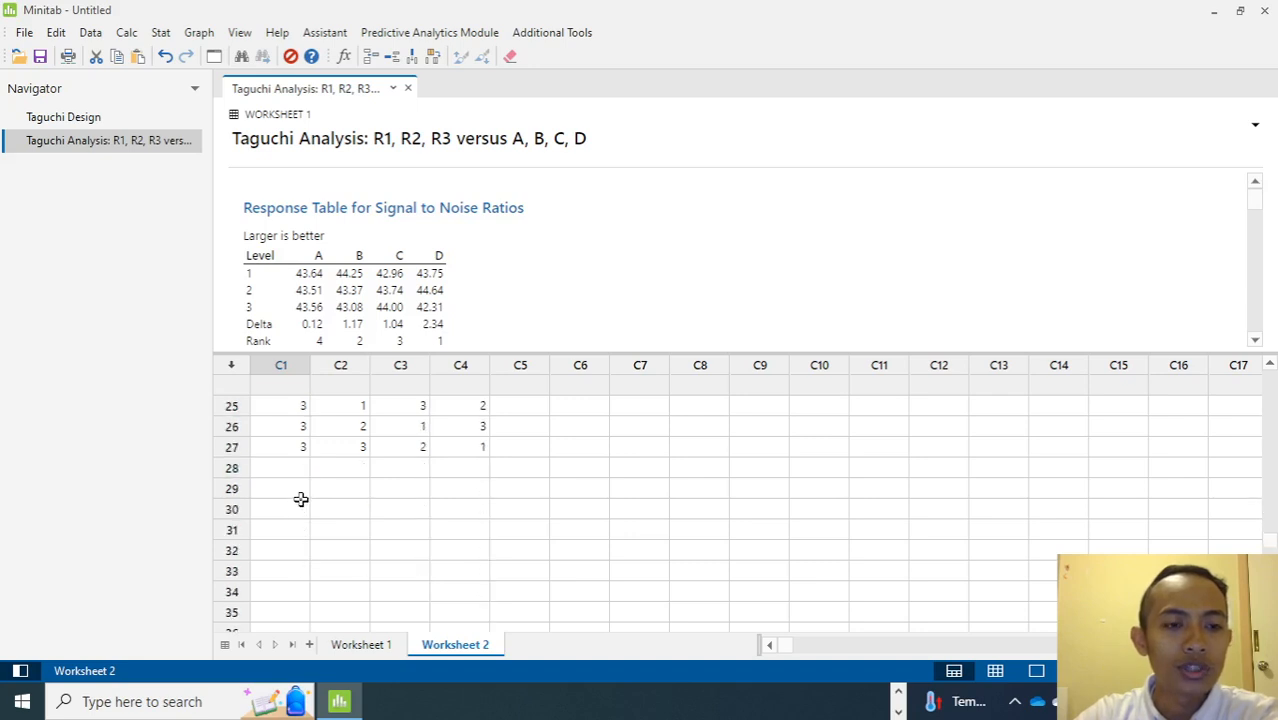
scroll(491, 517, up, 8)
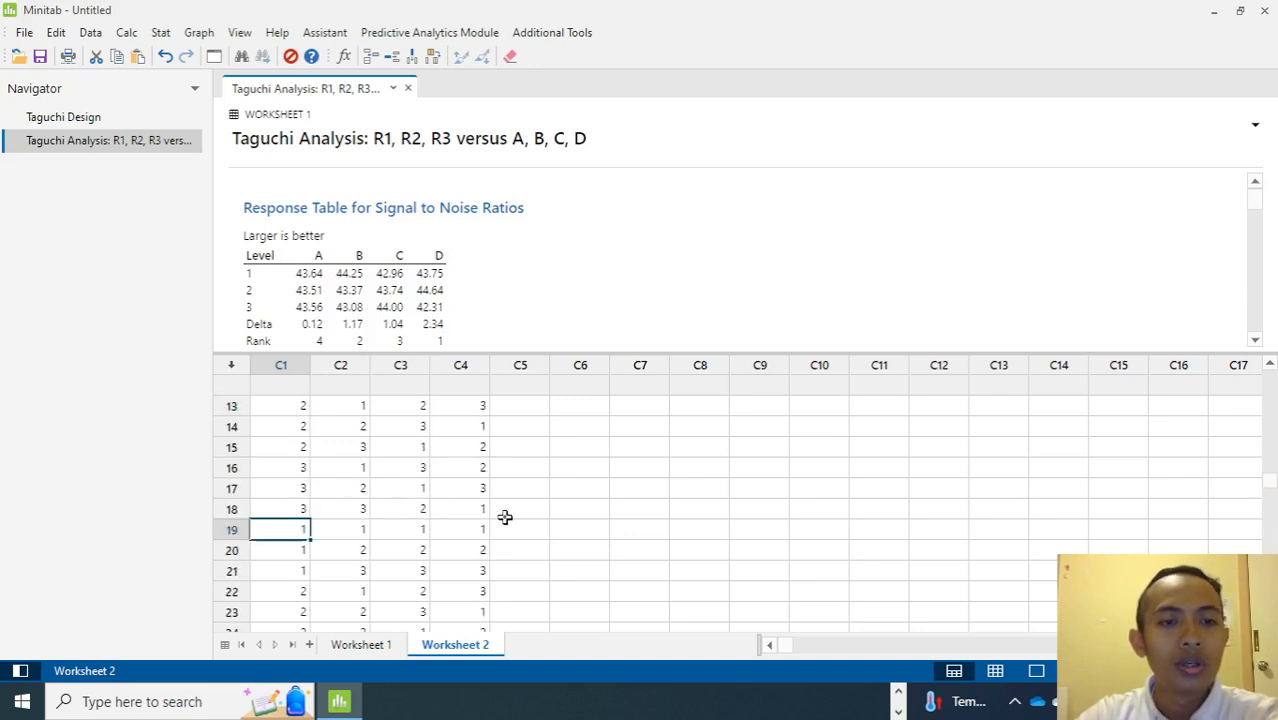
Move the R2 values and then the R3 values into C5 beneath R1, starting at rows 10 and 19.
drag(590, 405, 592, 570)
key(ctrl+x)
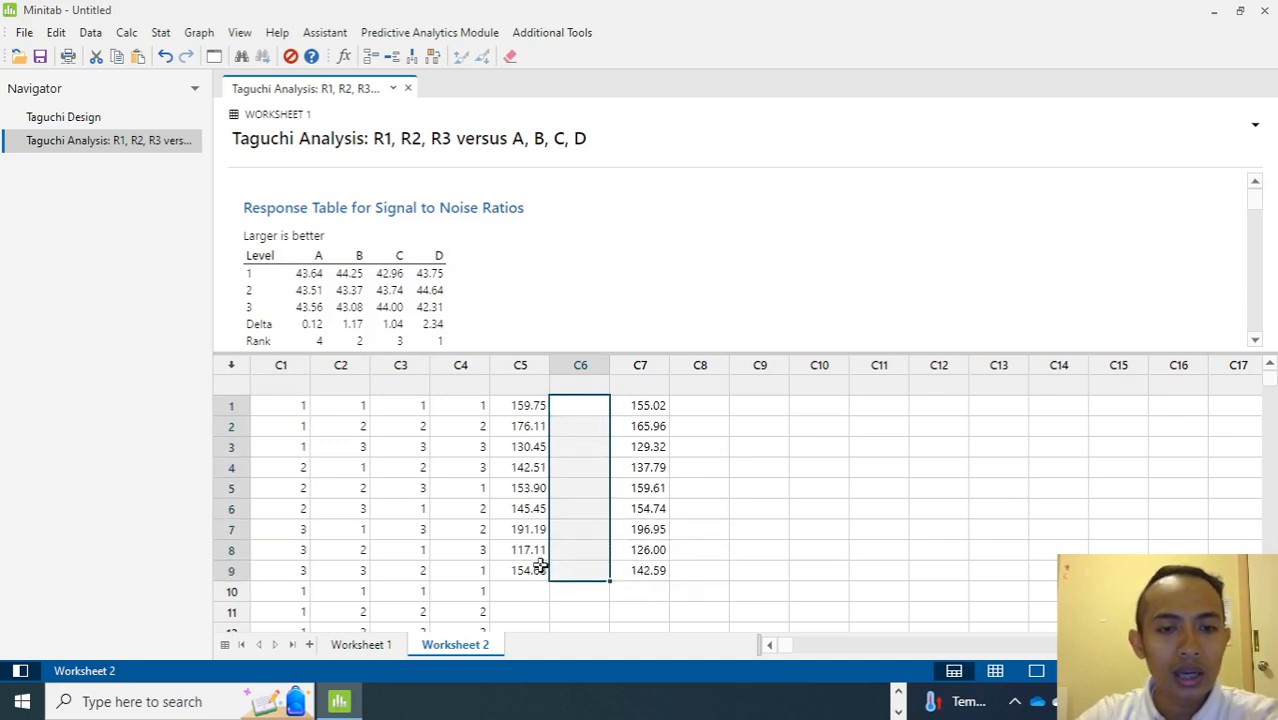
click(536, 590)
key(ctrl+v)
scroll(531, 585, down, 1)
scroll(625, 491, up, 1)
drag(655, 407, 650, 563)
key(ctrl+x)
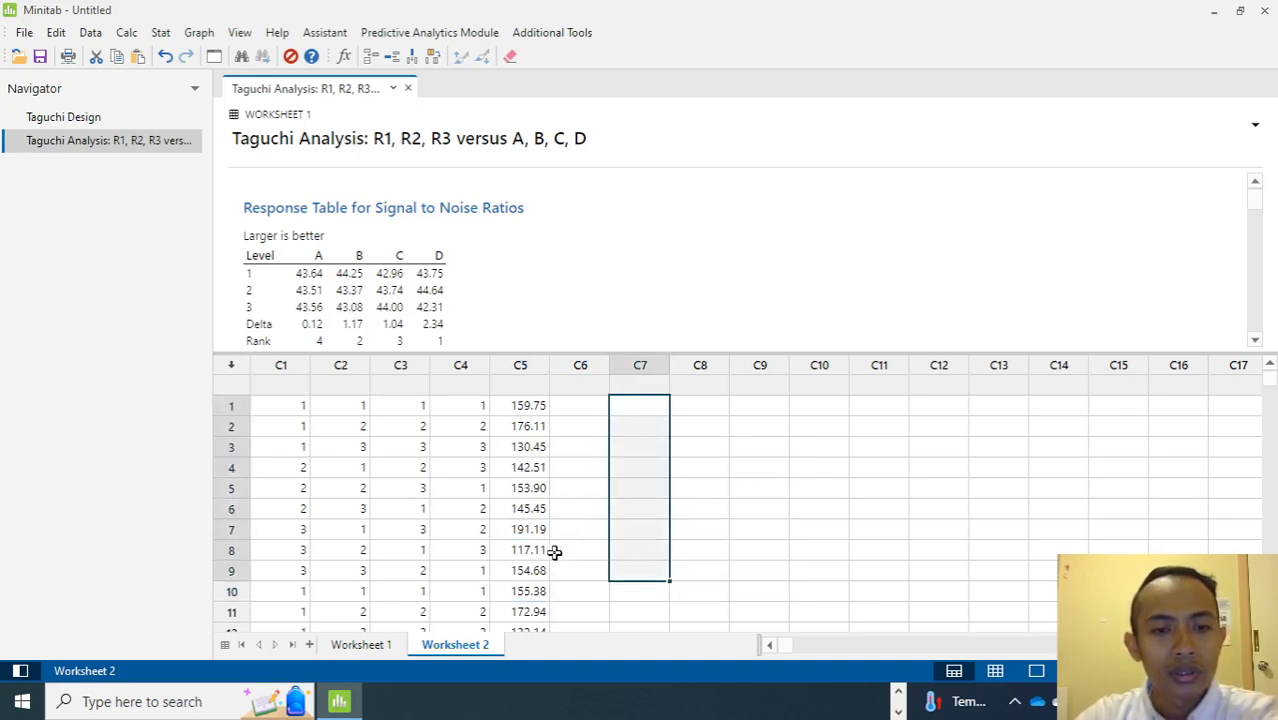
scroll(555, 552, down, 8)
scroll(540, 538, up, 4)
click(533, 529)
key(ctrl+v)
scroll(440, 531, up, 4)
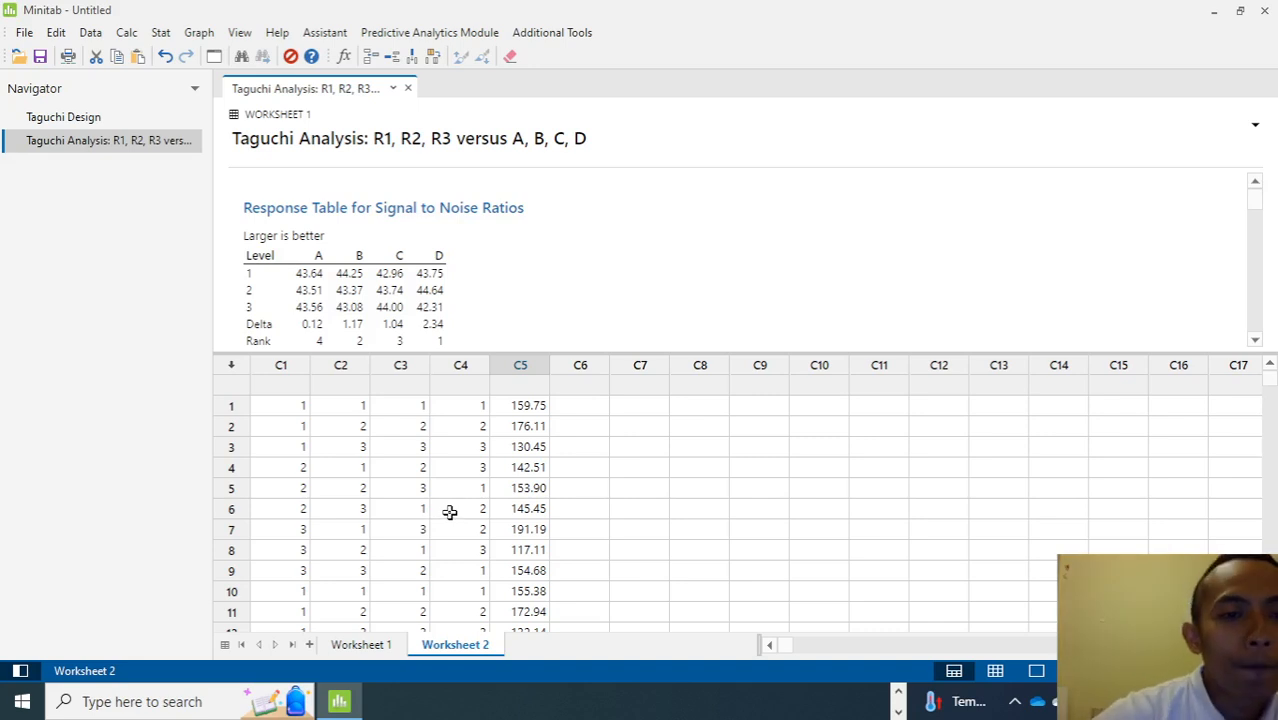
Name column C5 R1 and columns C1 to C4 A, B, C and D.
click(521, 386)
text(R1)
click(295, 387)
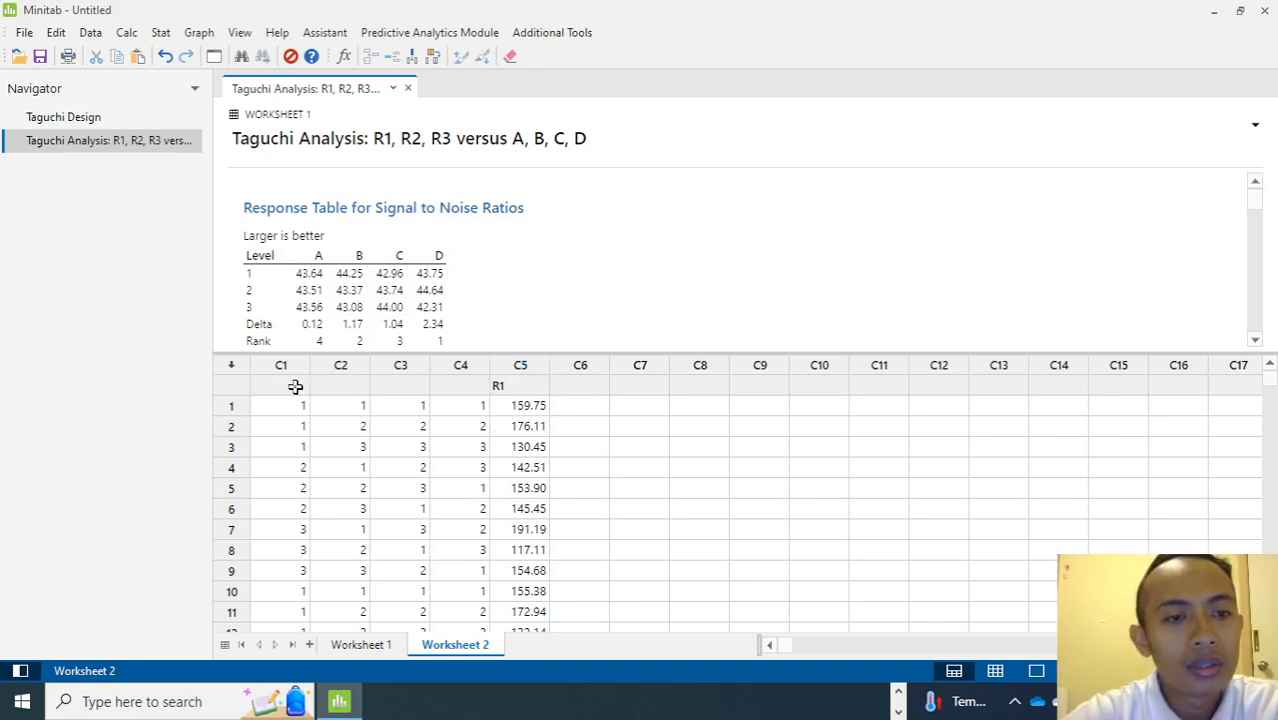
click(295, 387)
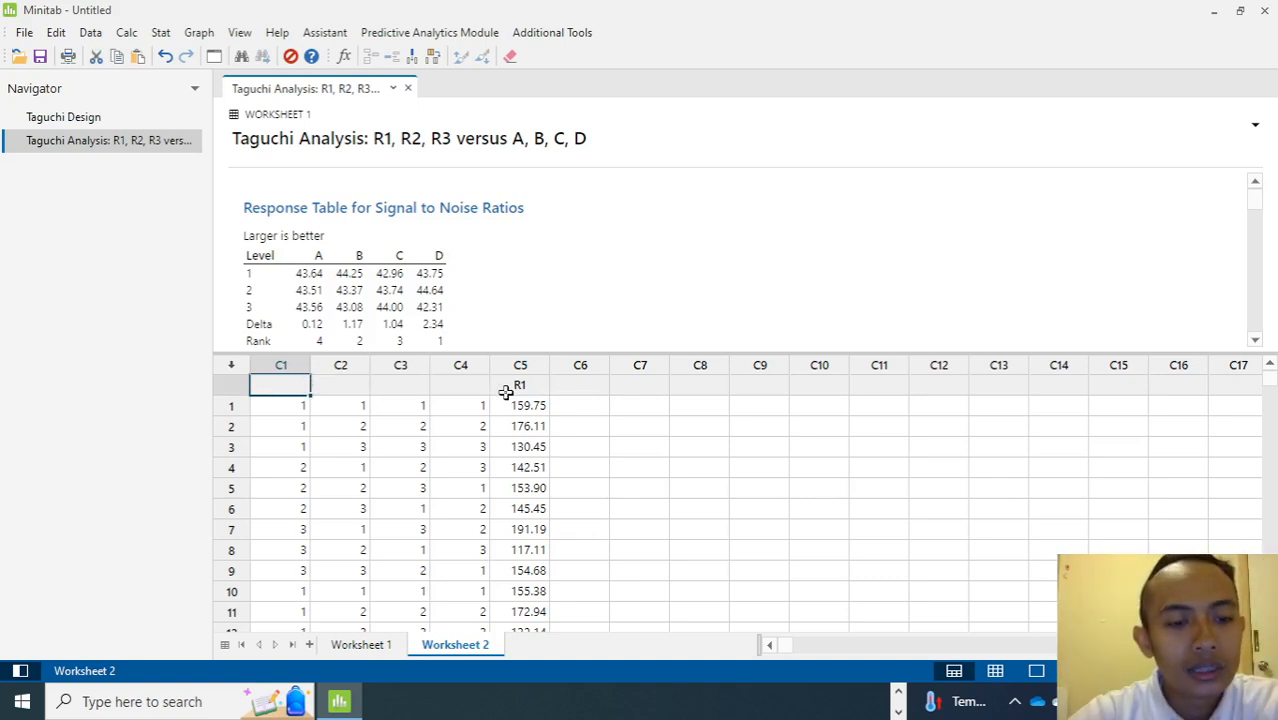
text(A)
click(346, 390)
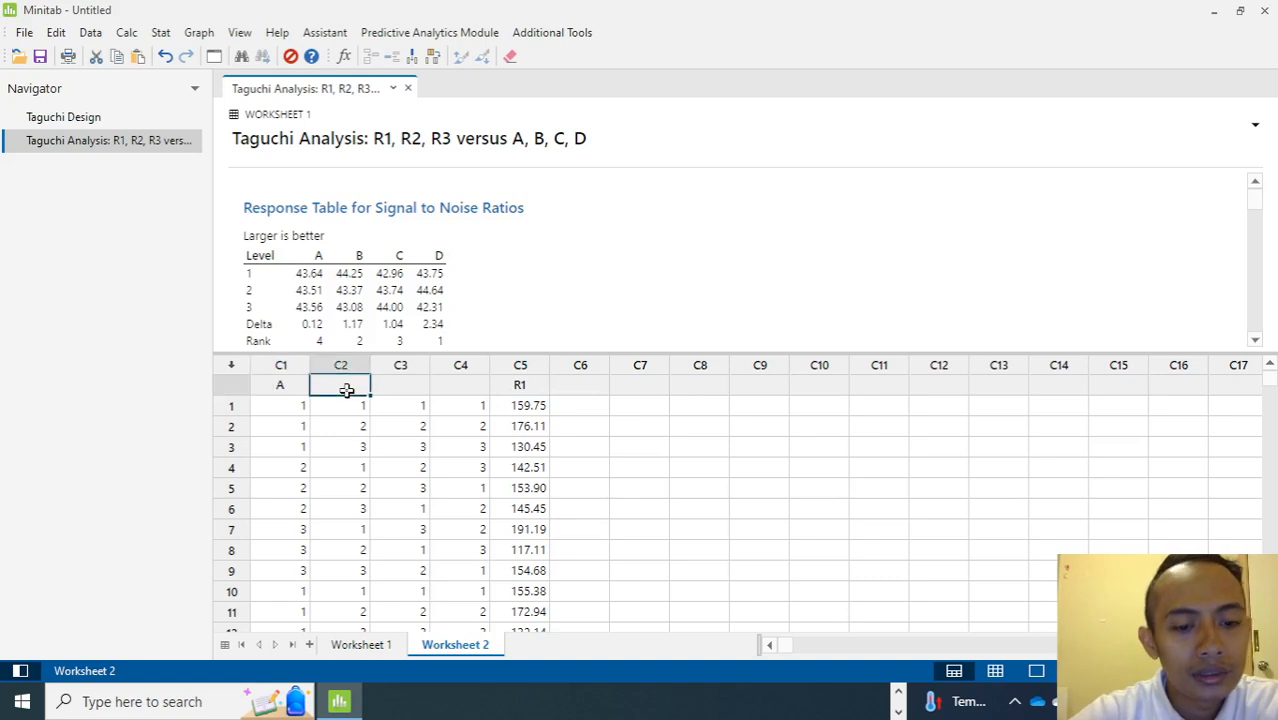
text(B)
click(410, 388)
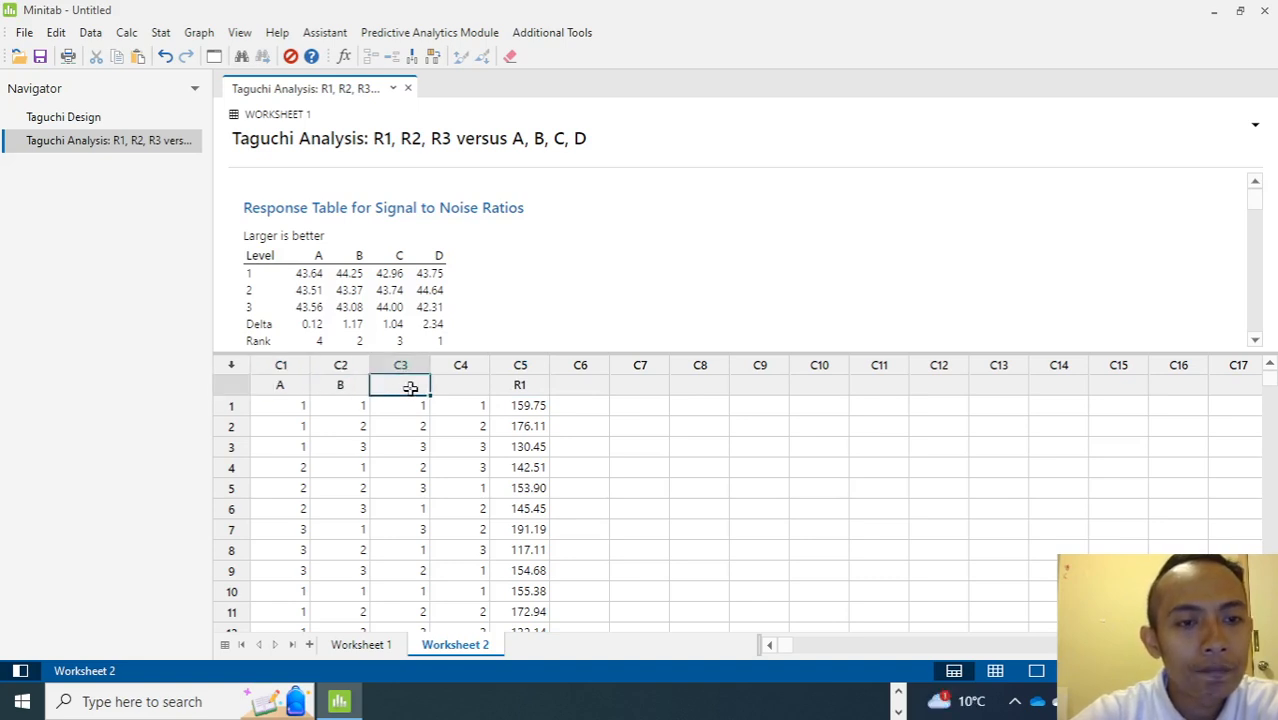
text(C)
click(468, 392)
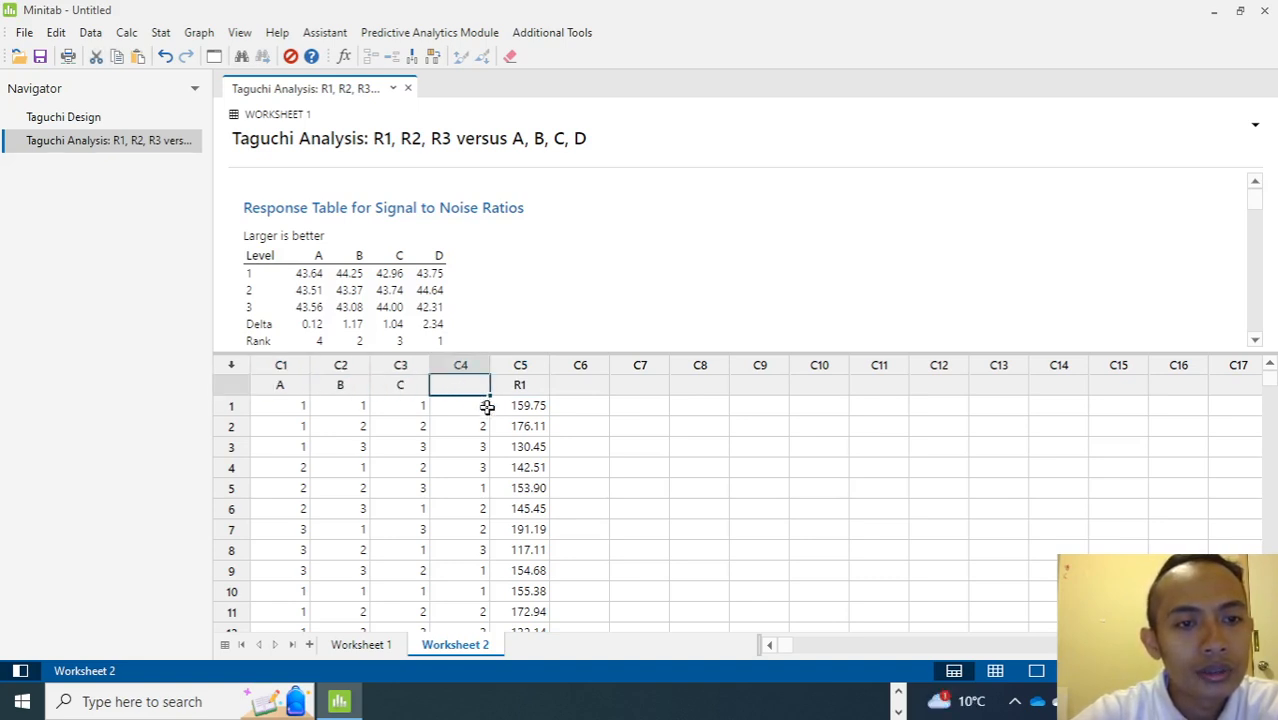
text(D)
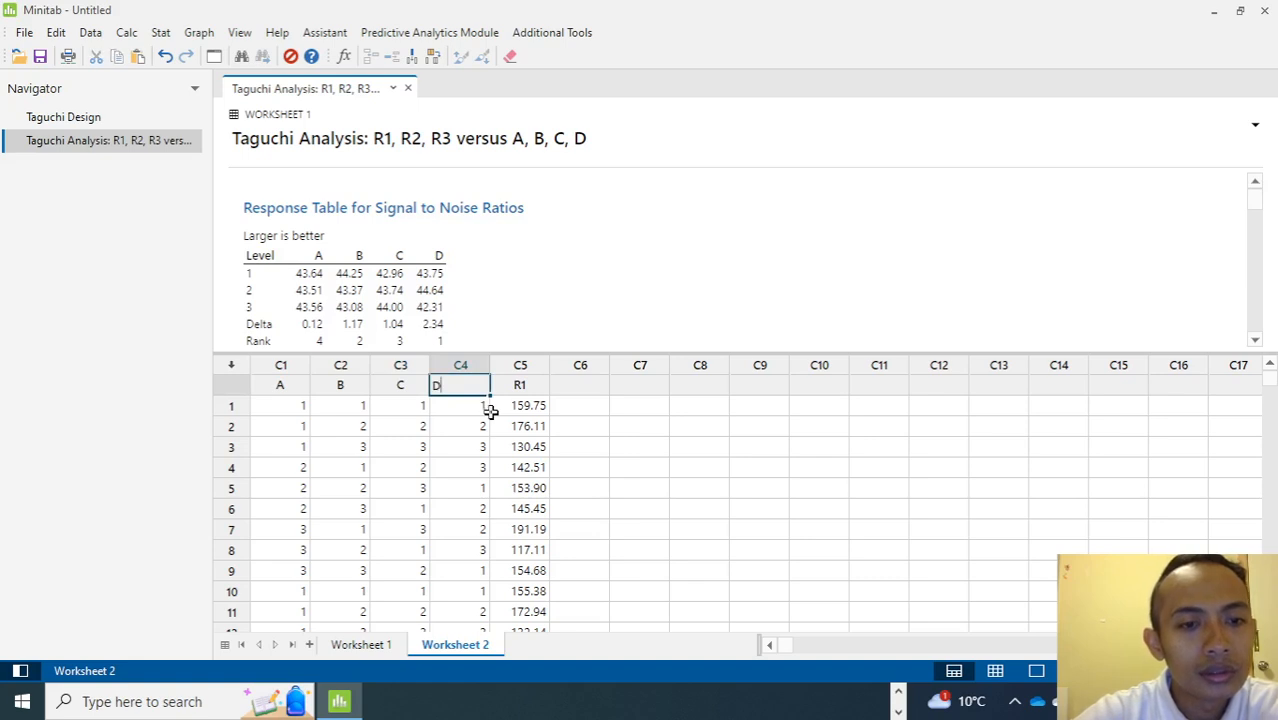
click(588, 416)
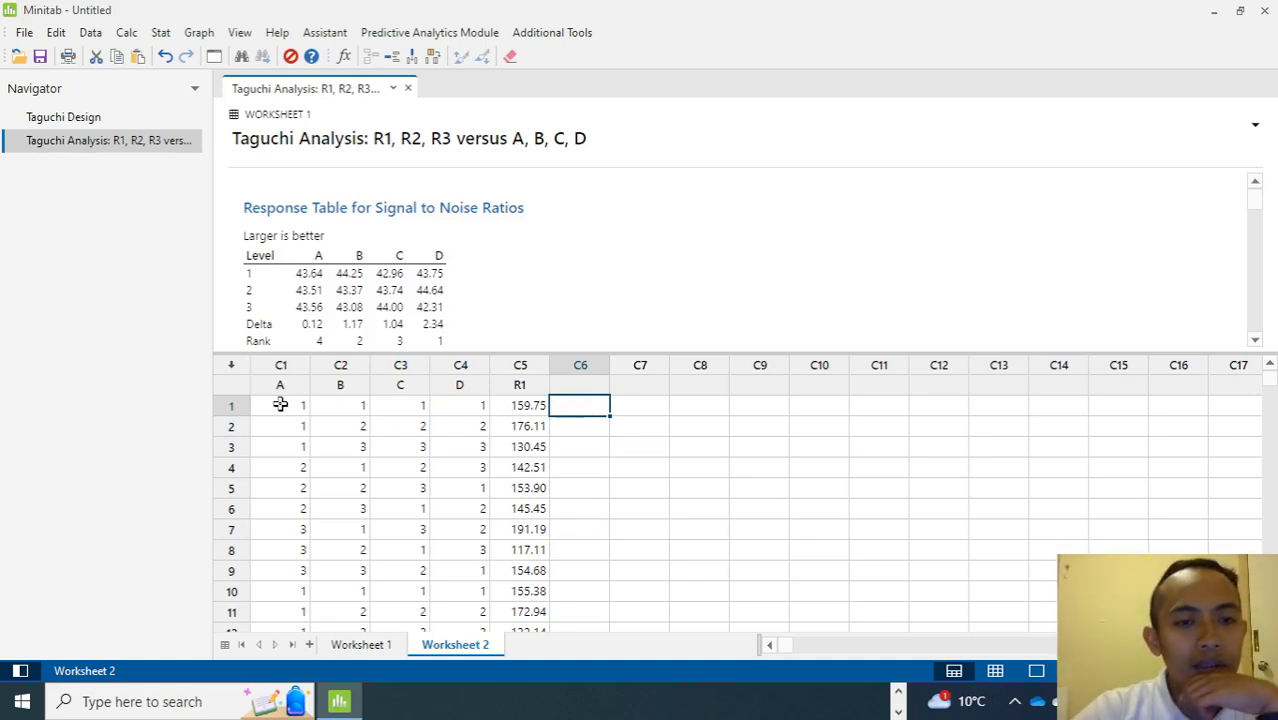
Review the stacked factor levels and response values in Worksheet 2.
scroll(299, 427, down, 2)
scroll(299, 427, up, 2)
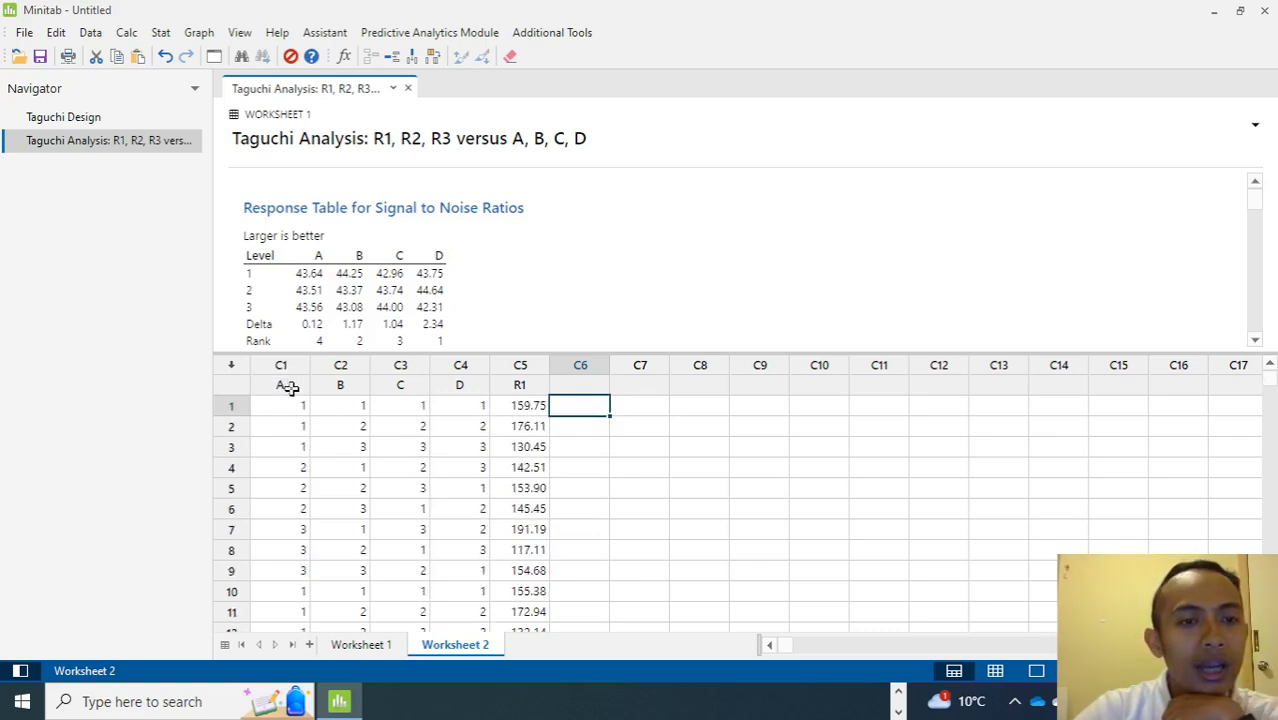
click(288, 388)
click(298, 407)
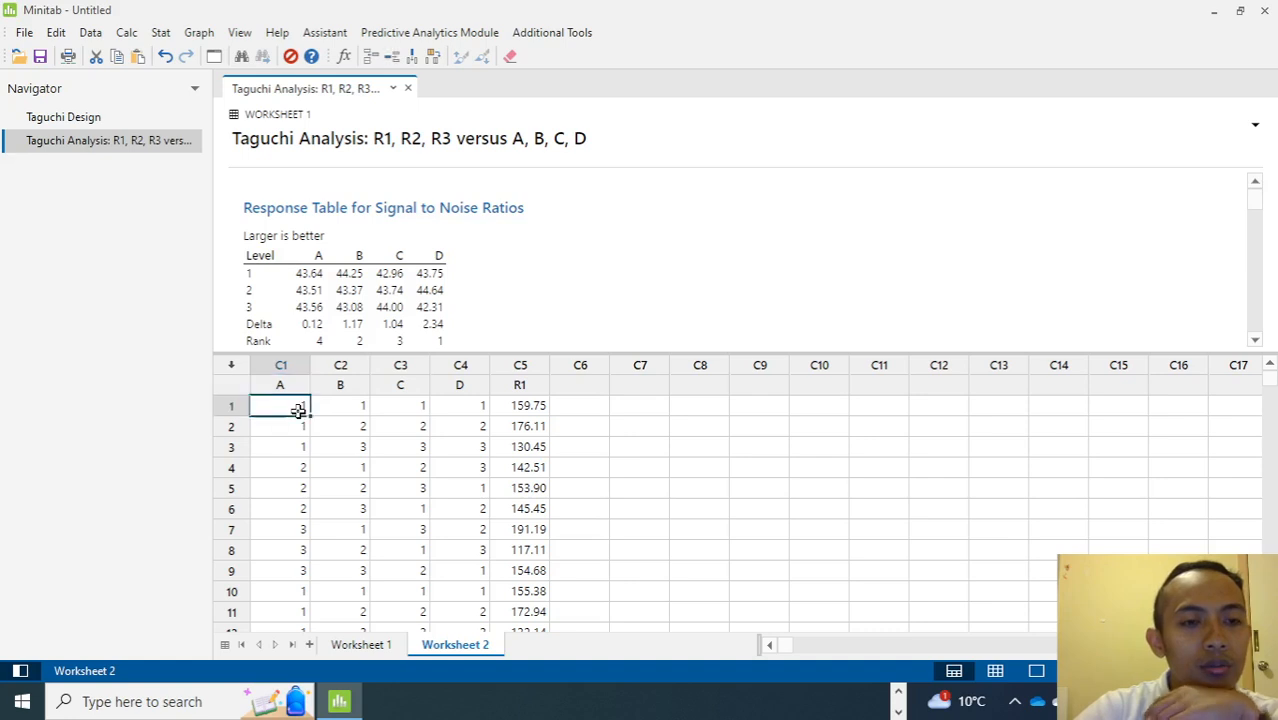
click(337, 404)
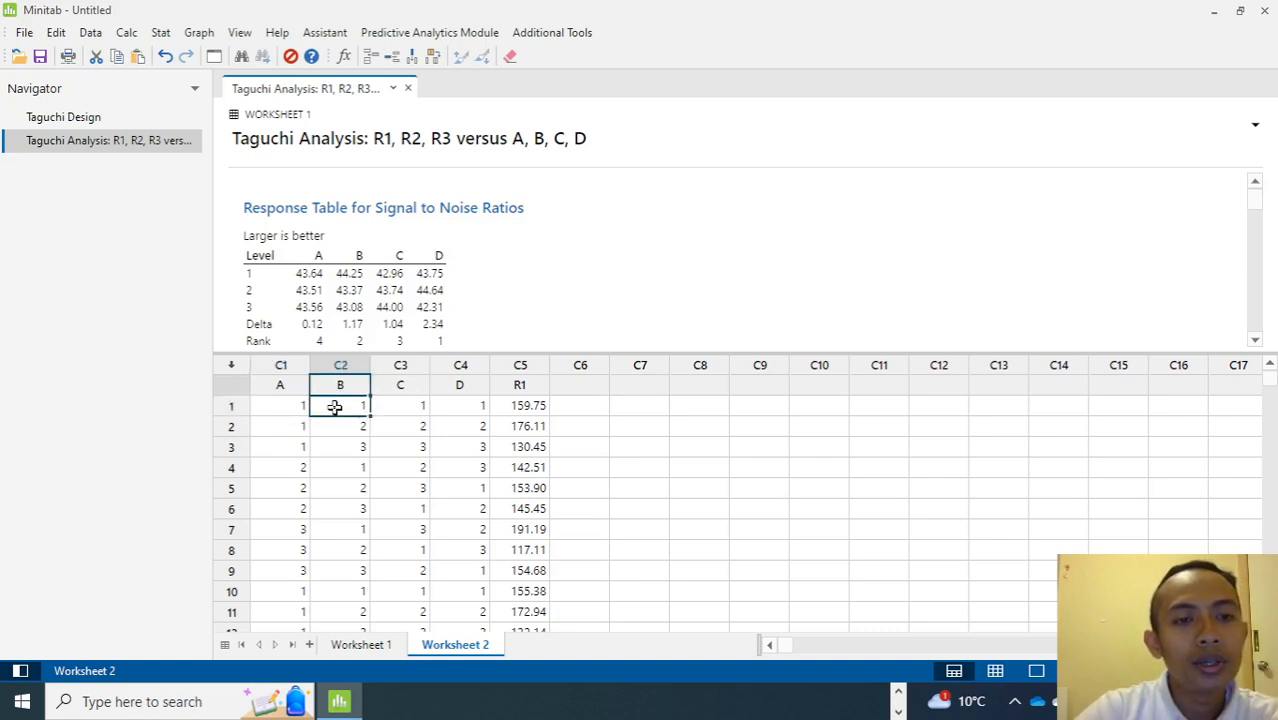
click(400, 406)
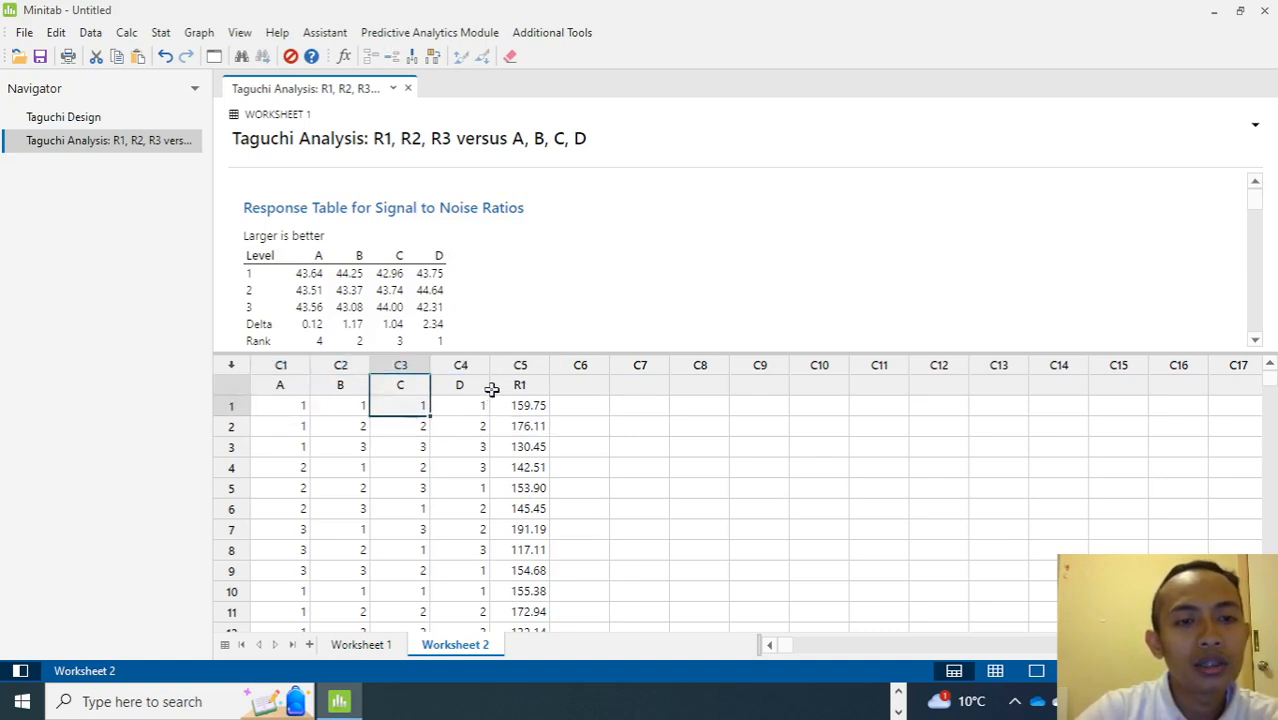
click(469, 410)
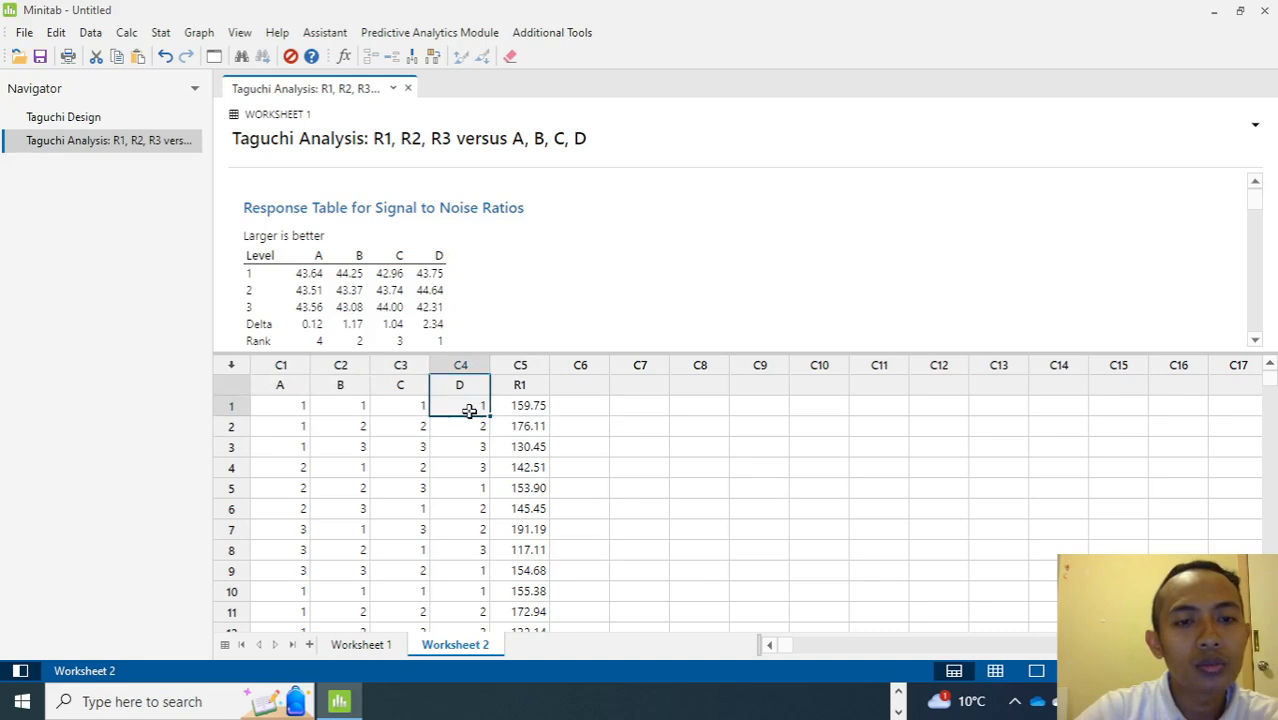
click(278, 432)
scroll(294, 443, down, 6)
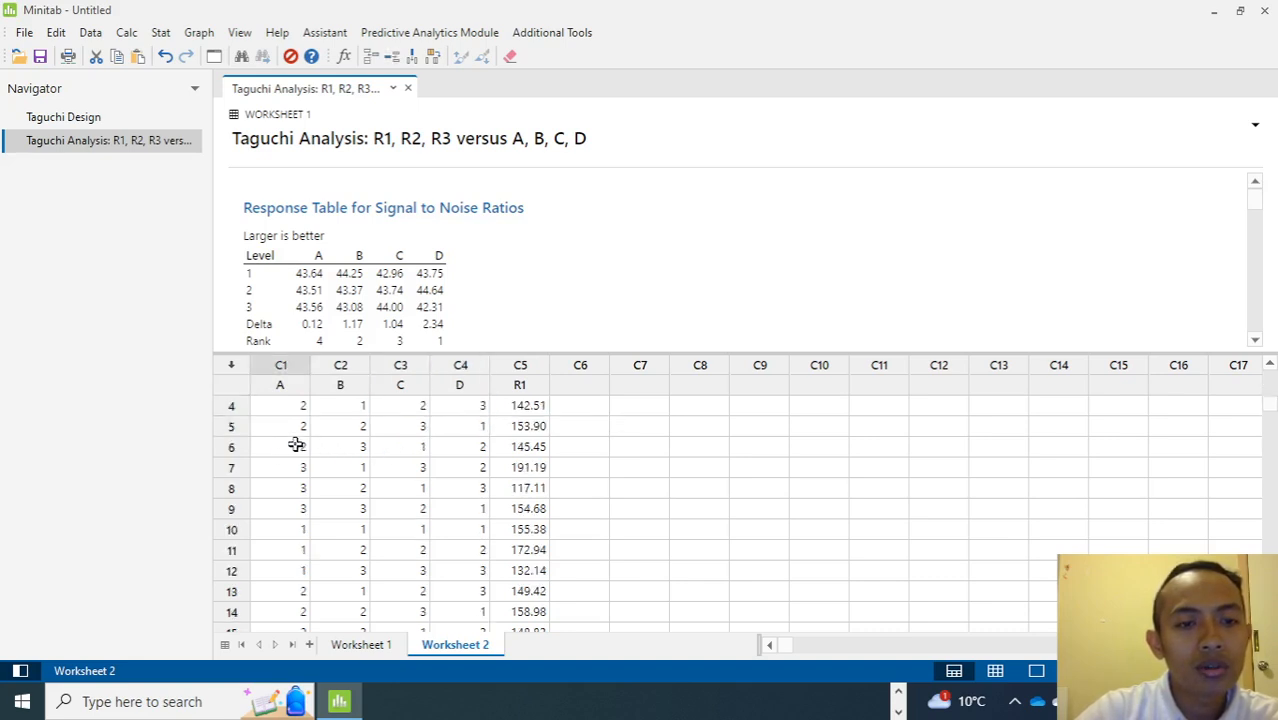
scroll(295, 525, up, 6)
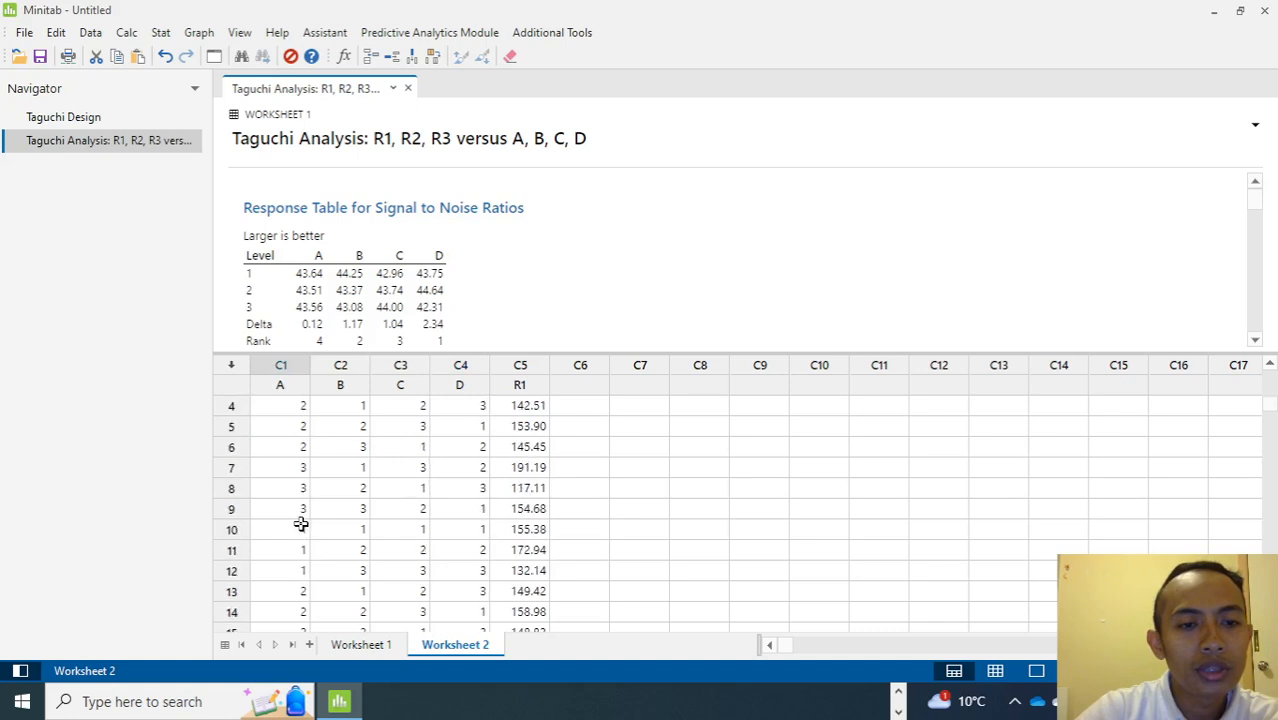
drag(278, 389, 456, 388)
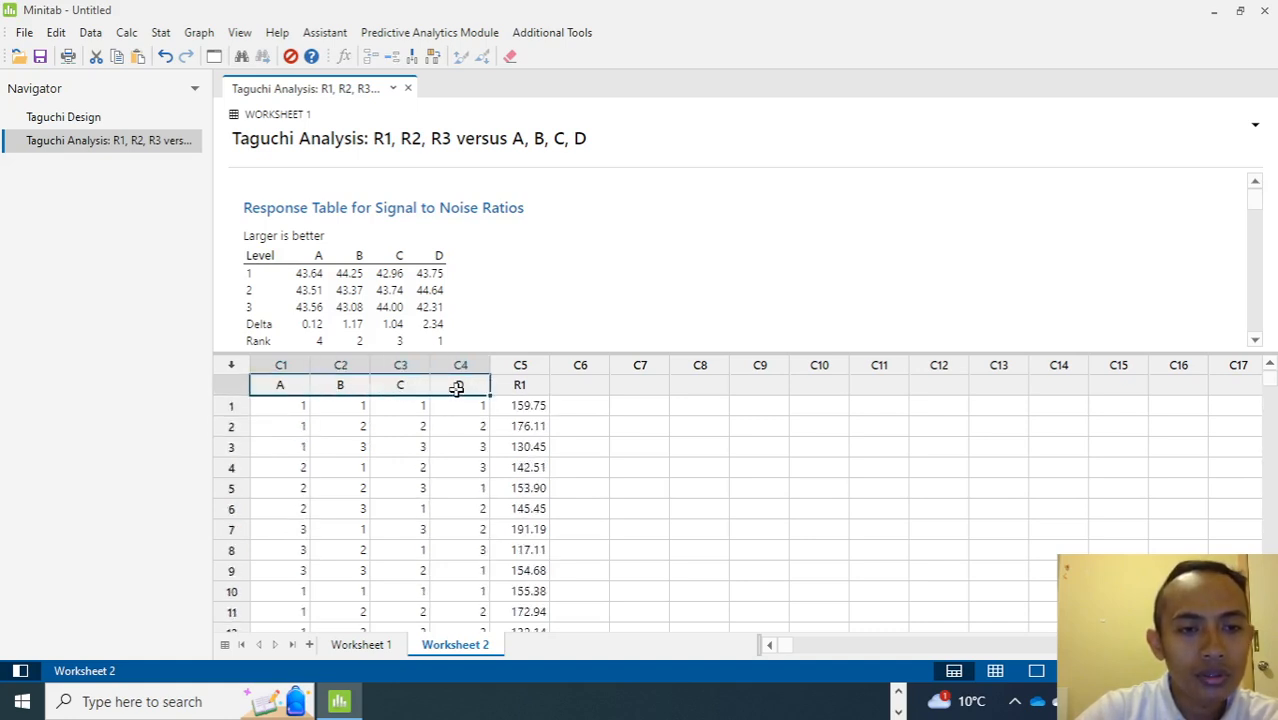
click(281, 407)
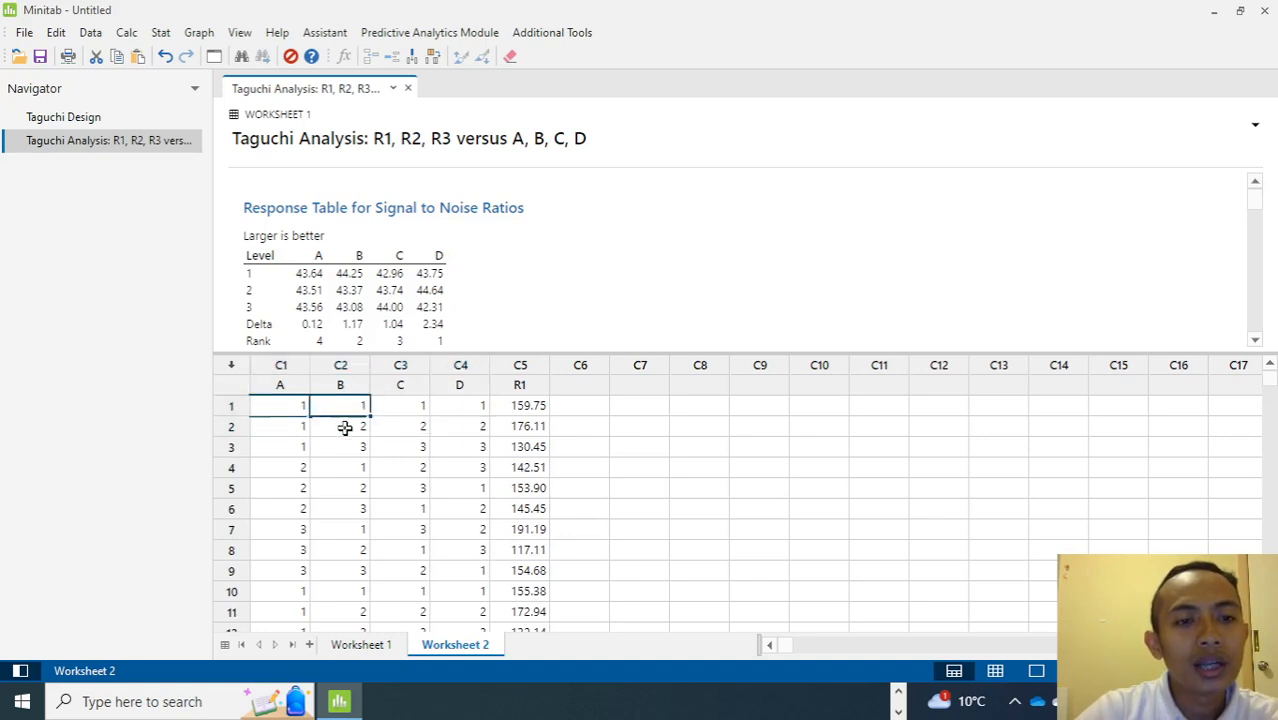
click(344, 426)
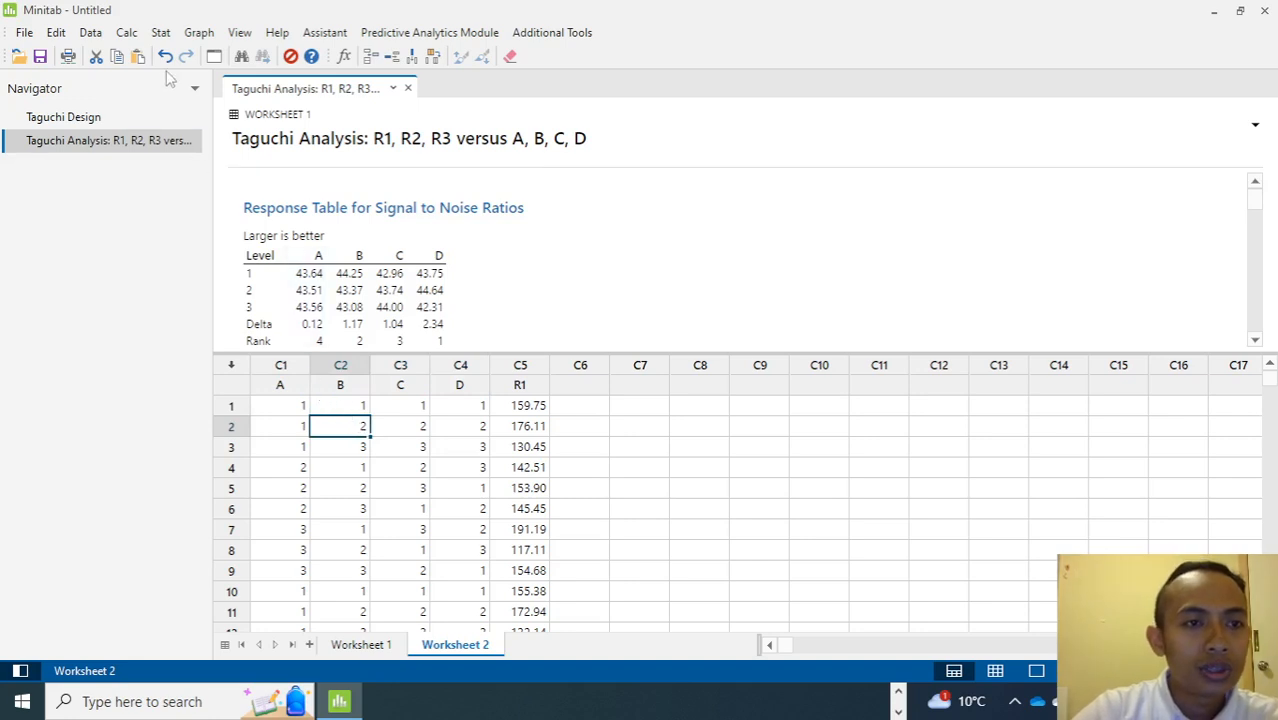
Open Fit General Linear Model and set R1 as the response.
click(162, 34)
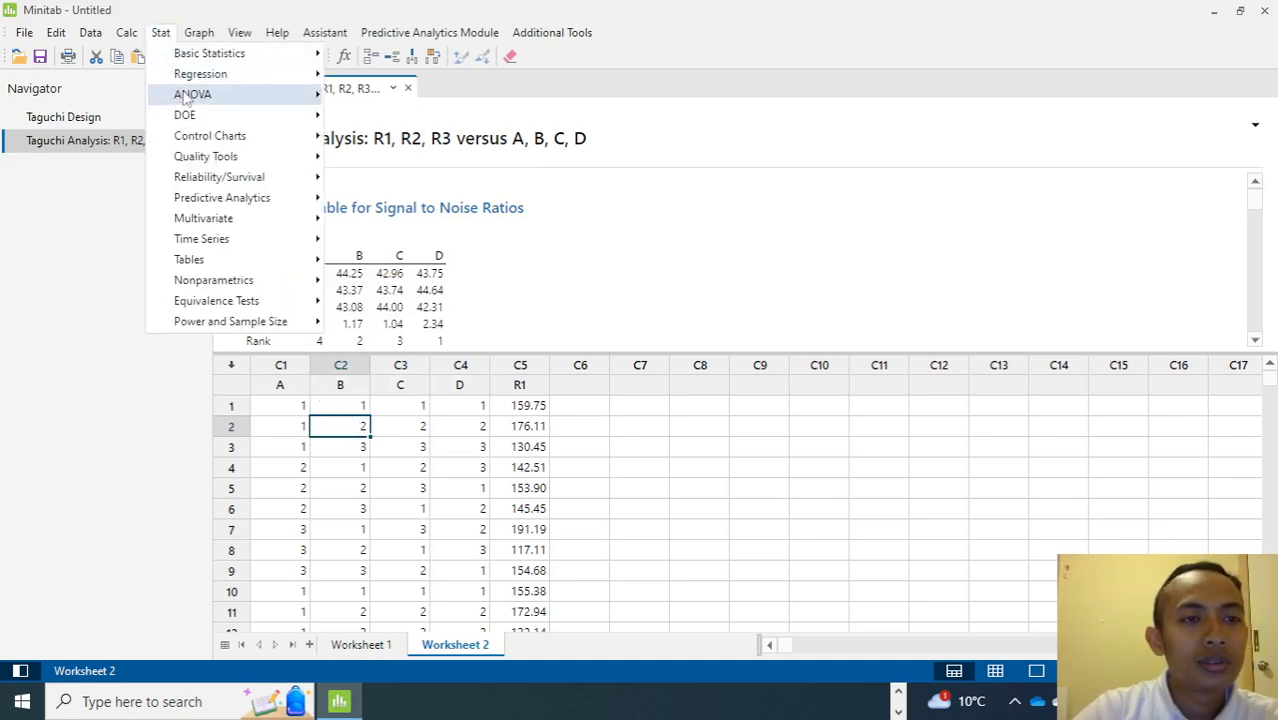
mouse_move(187, 98)
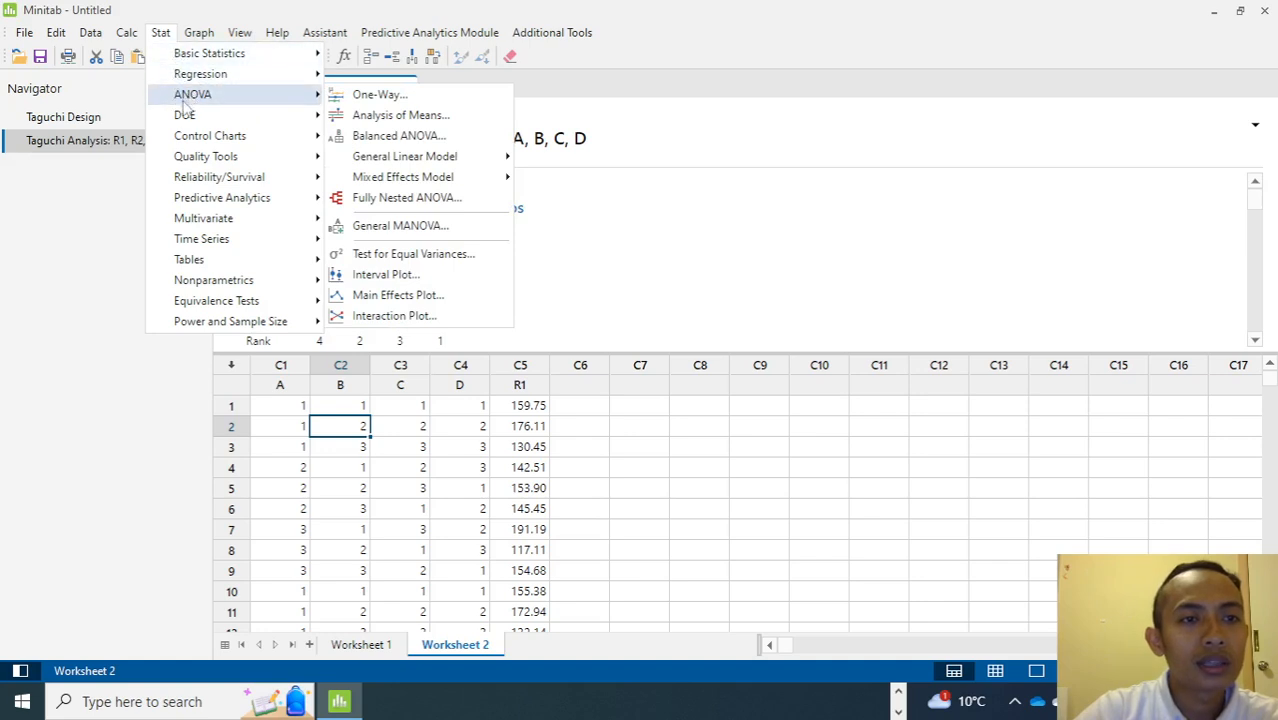
mouse_move(383, 161)
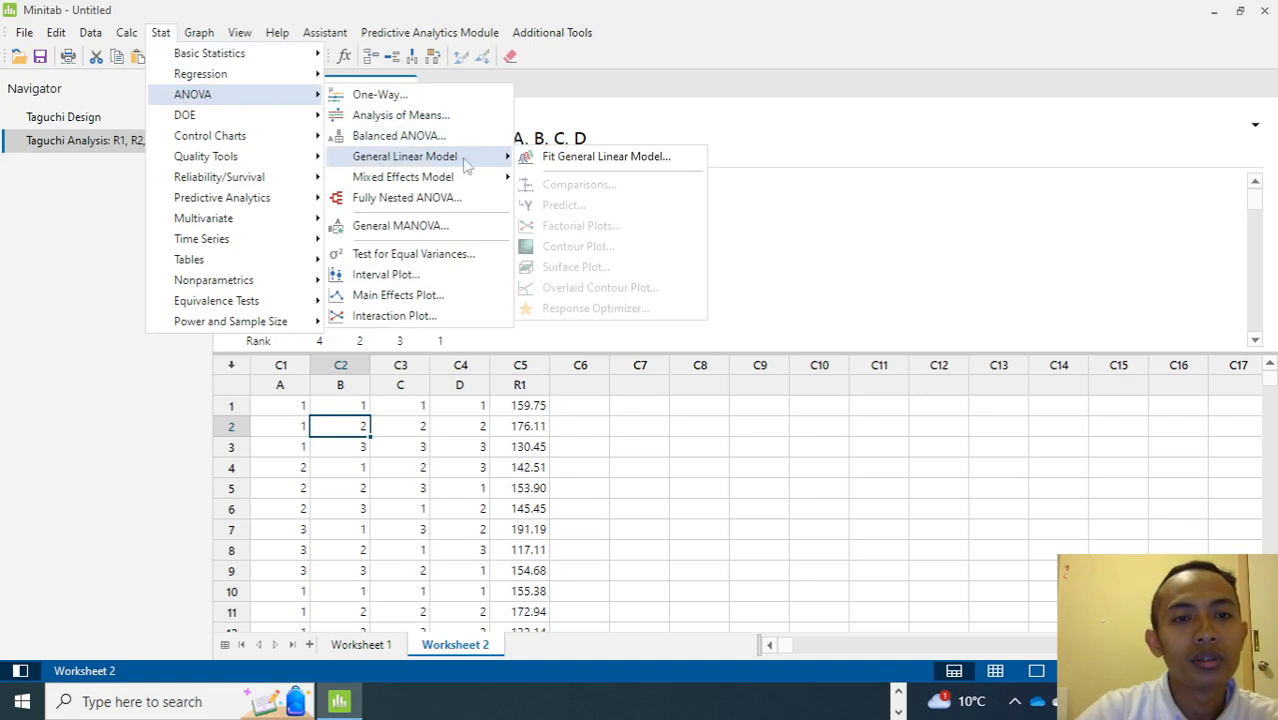
click(555, 163)
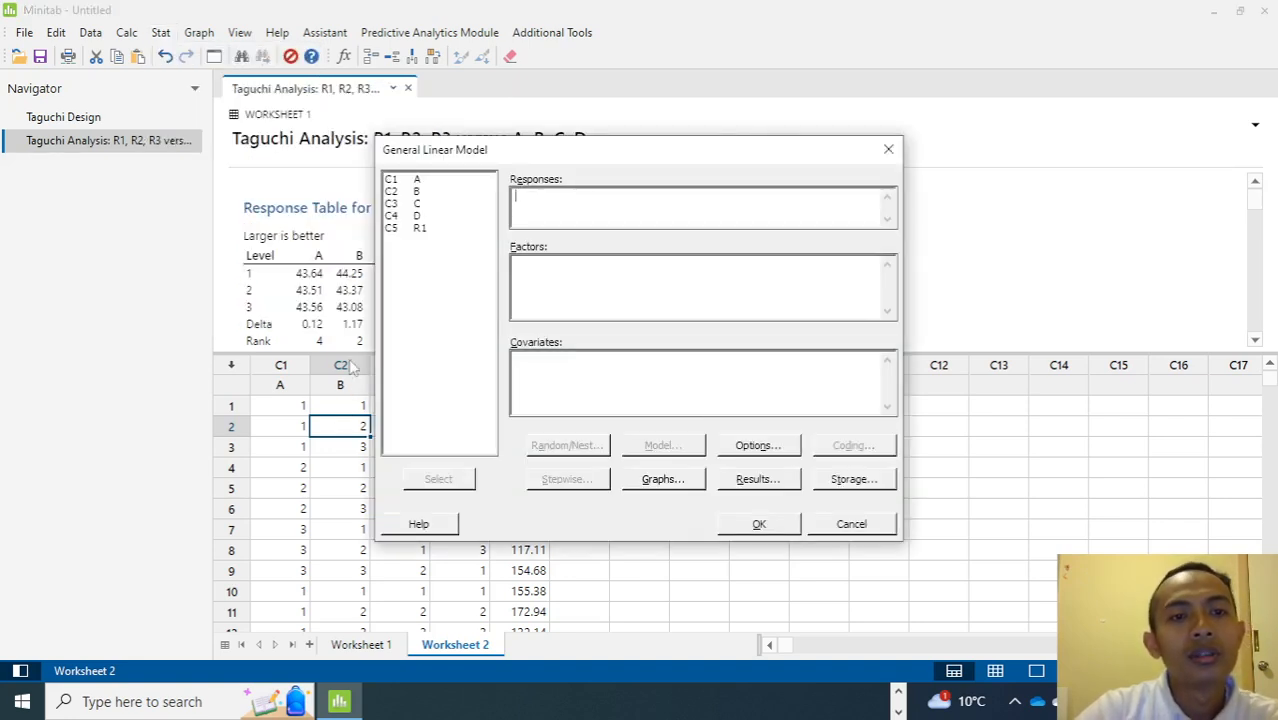
click(420, 229)
click(567, 198)
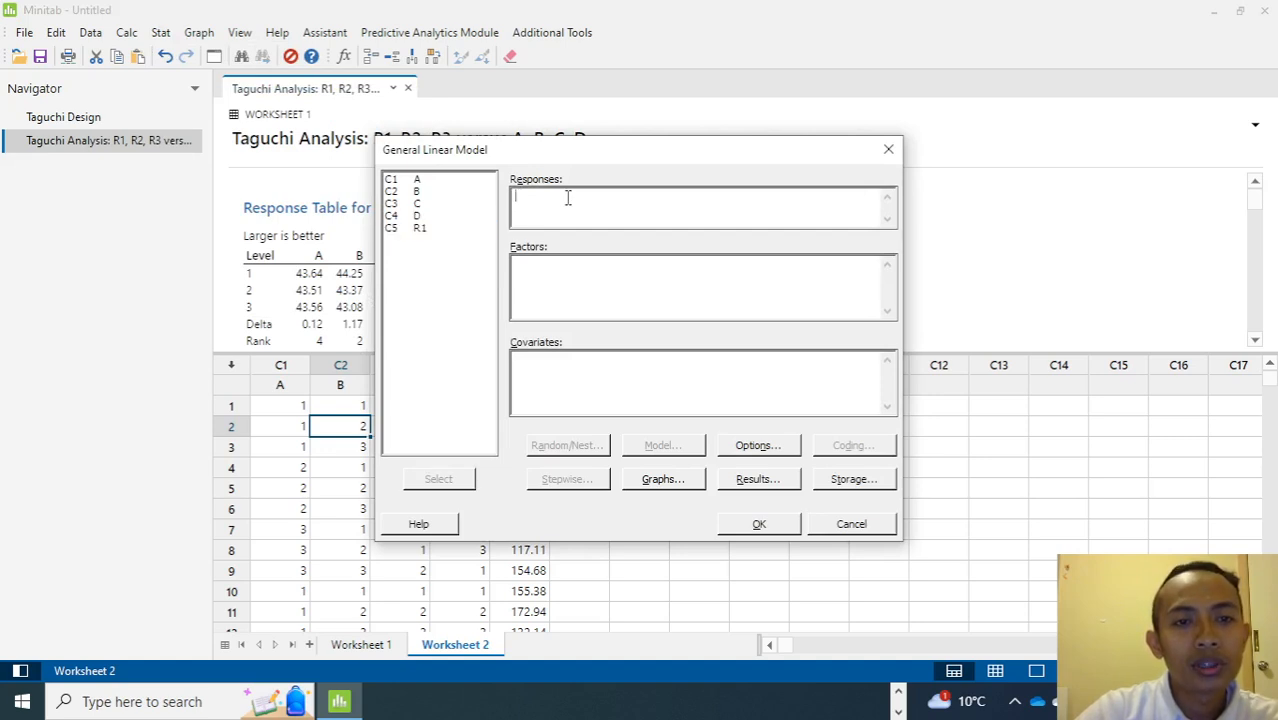
click(418, 229)
click(441, 481)
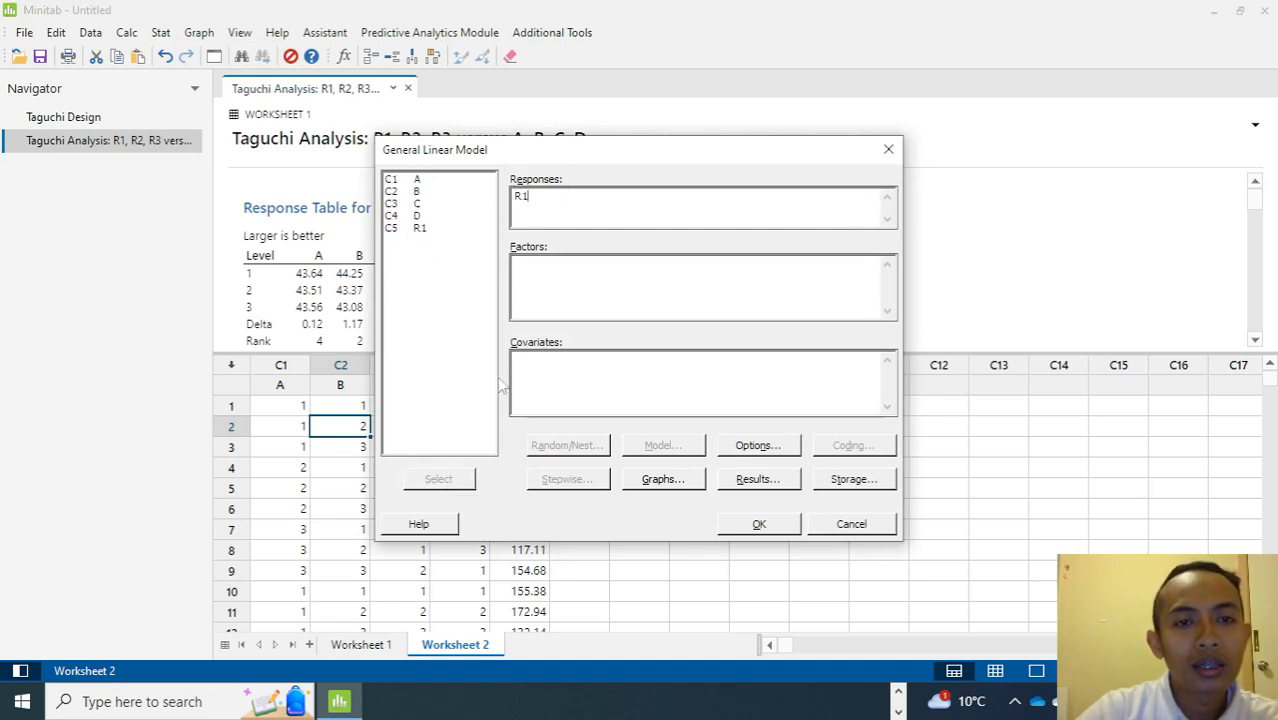
Add A through D as the model factors and open the Random/Nest options.
drag(425, 185, 426, 217)
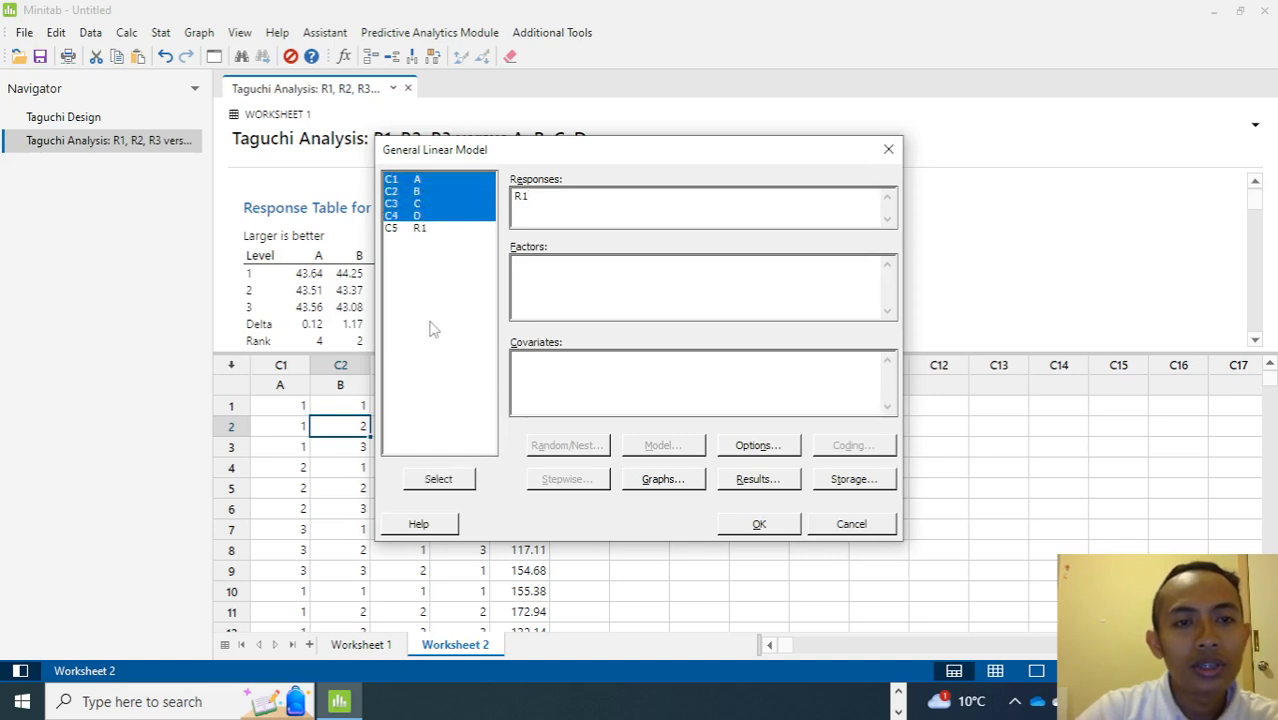
click(452, 477)
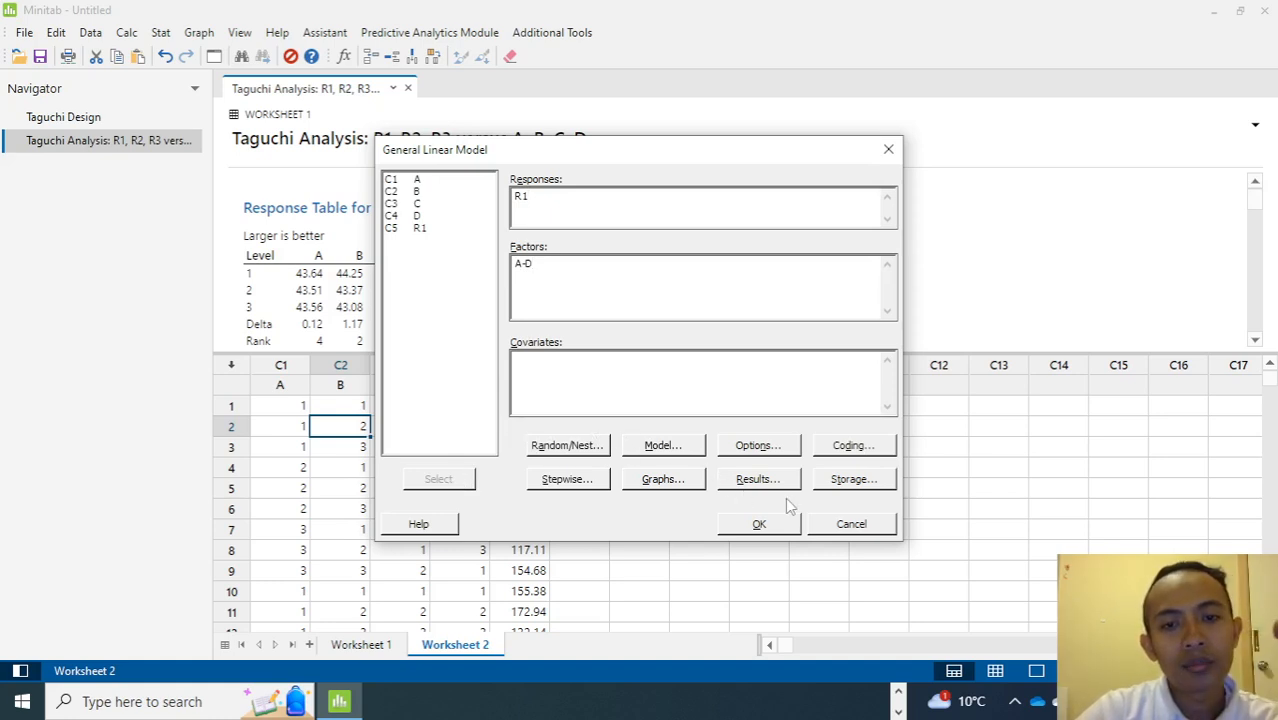
click(566, 447)
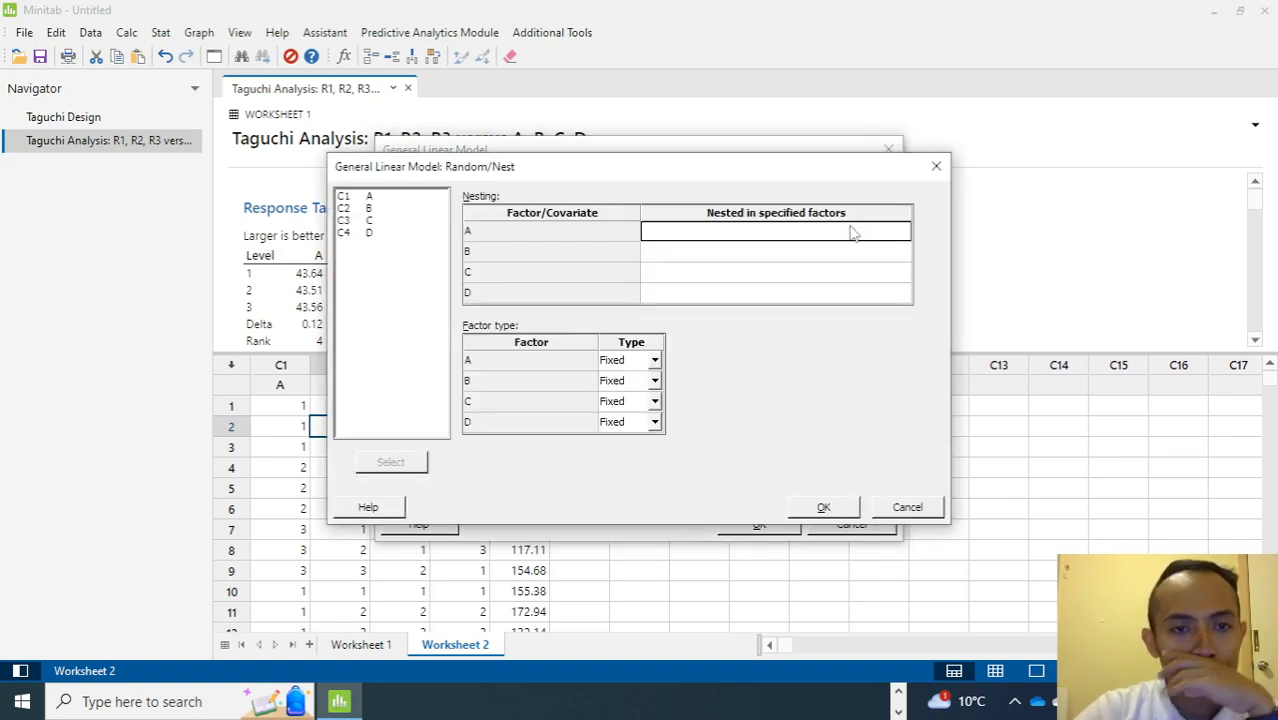
Review the Random/Nest, Model, Options and Coding settings of the general linear model, keeping the defaults.
click(936, 167)
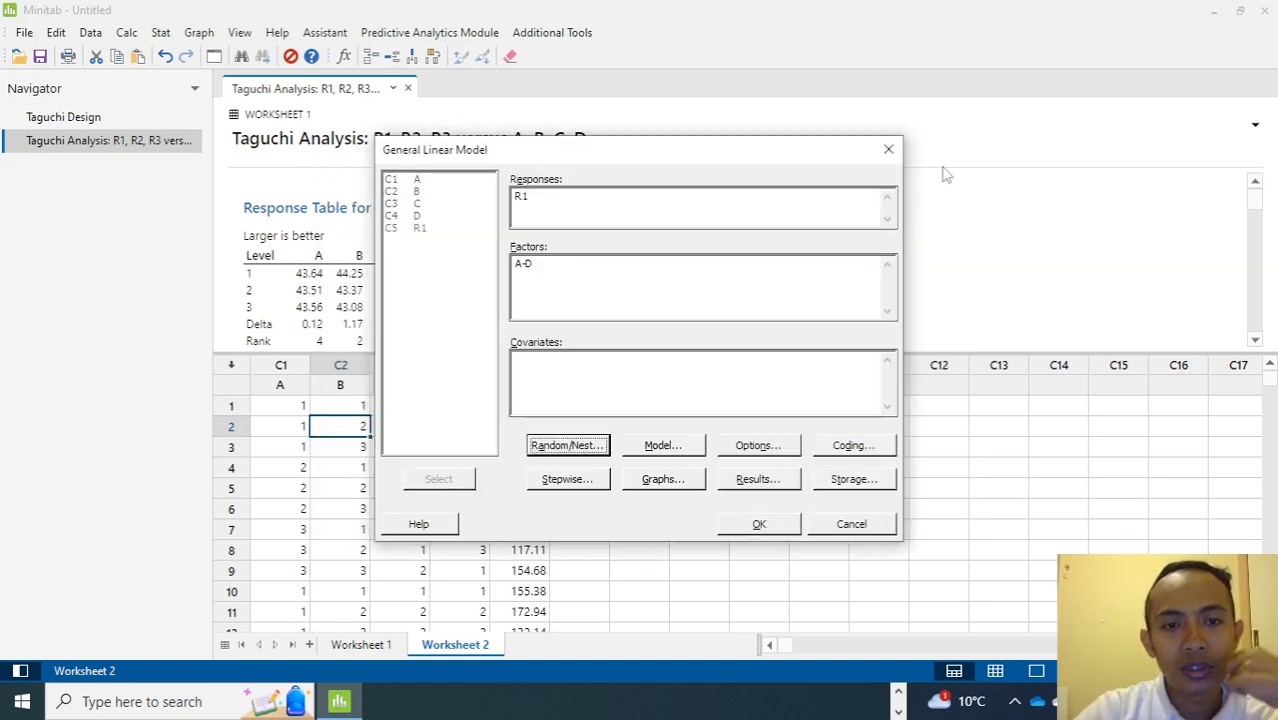
click(663, 445)
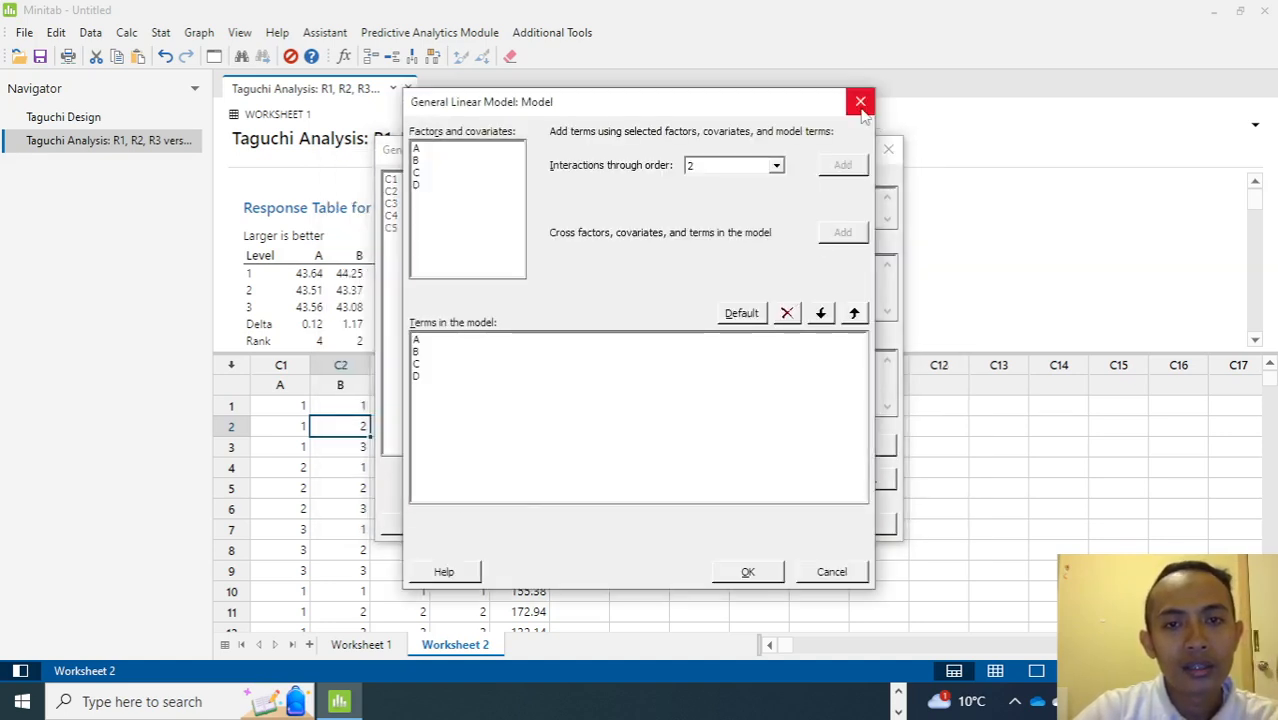
click(860, 101)
click(762, 447)
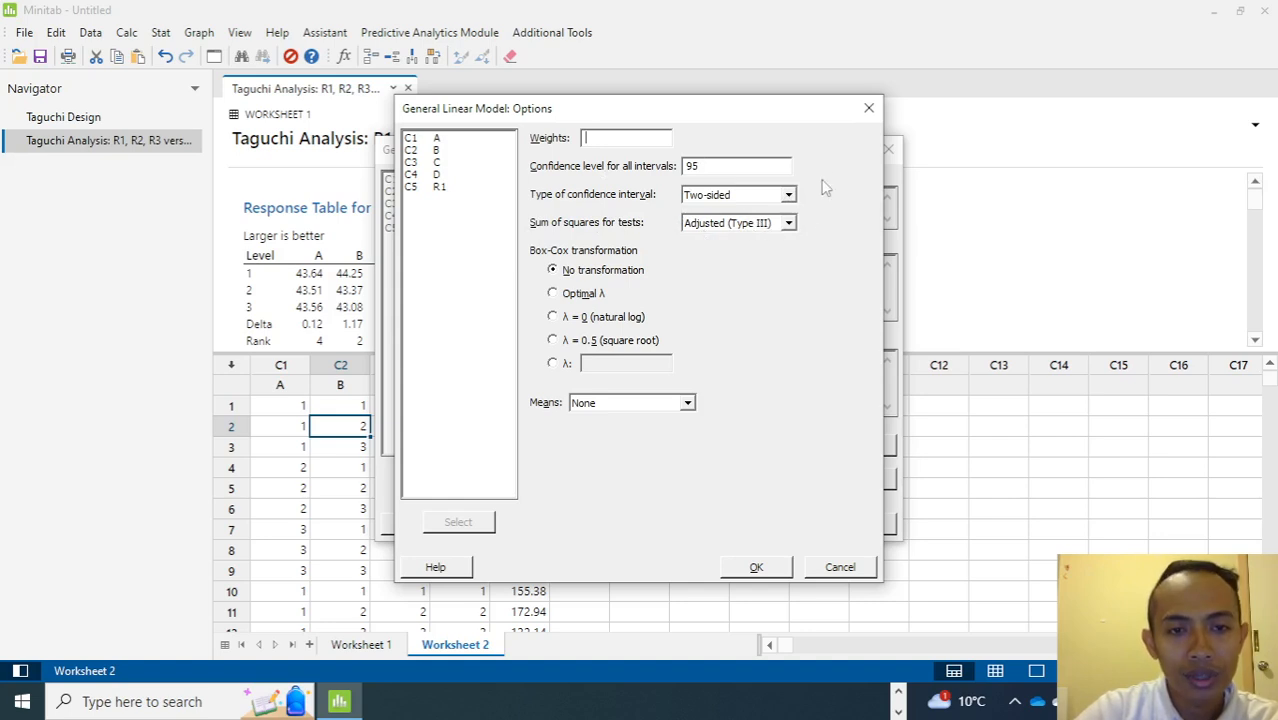
click(868, 108)
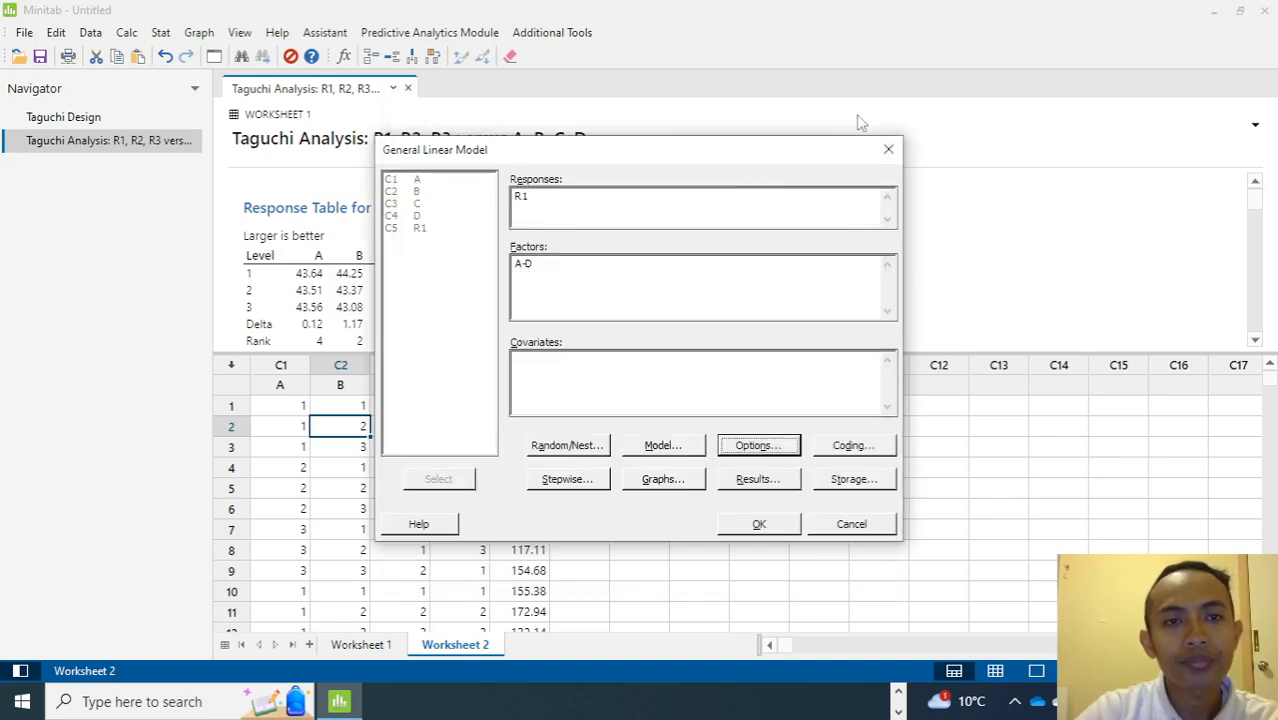
click(856, 446)
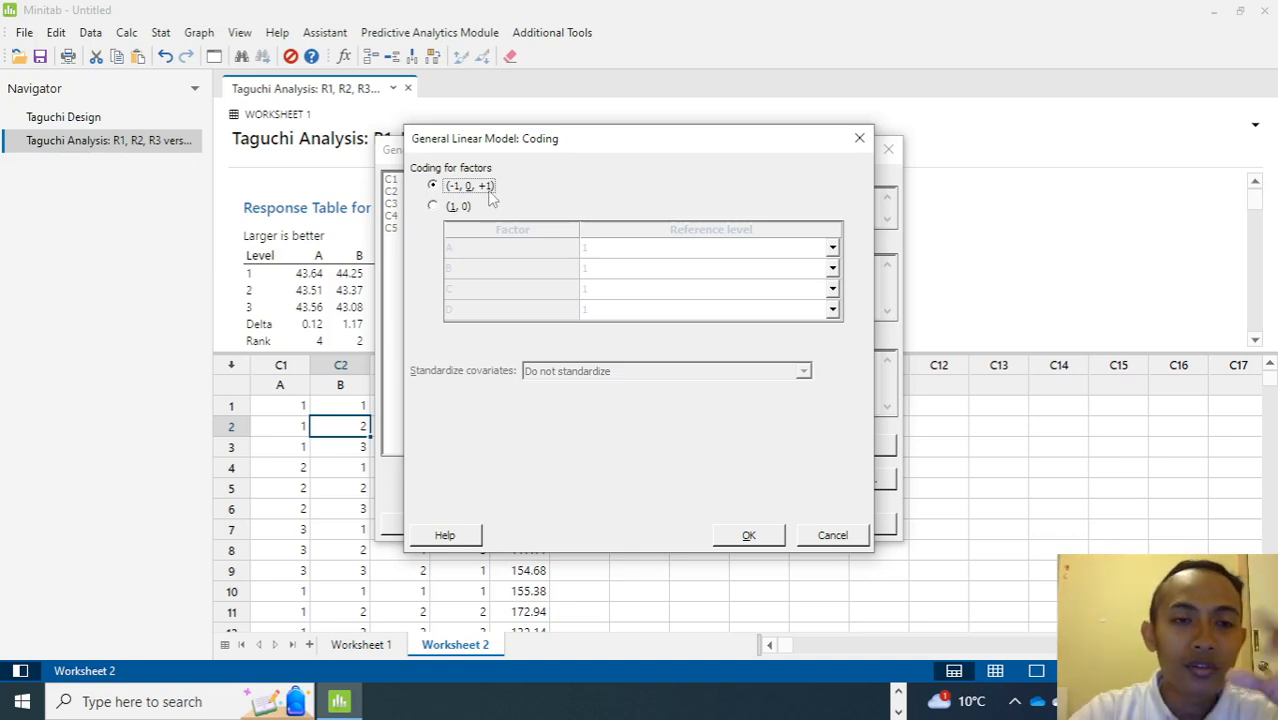
click(749, 536)
Review the Stepwise, Graphs and Results settings, then run the general linear model of R1 versus A, B, C, D.
click(565, 479)
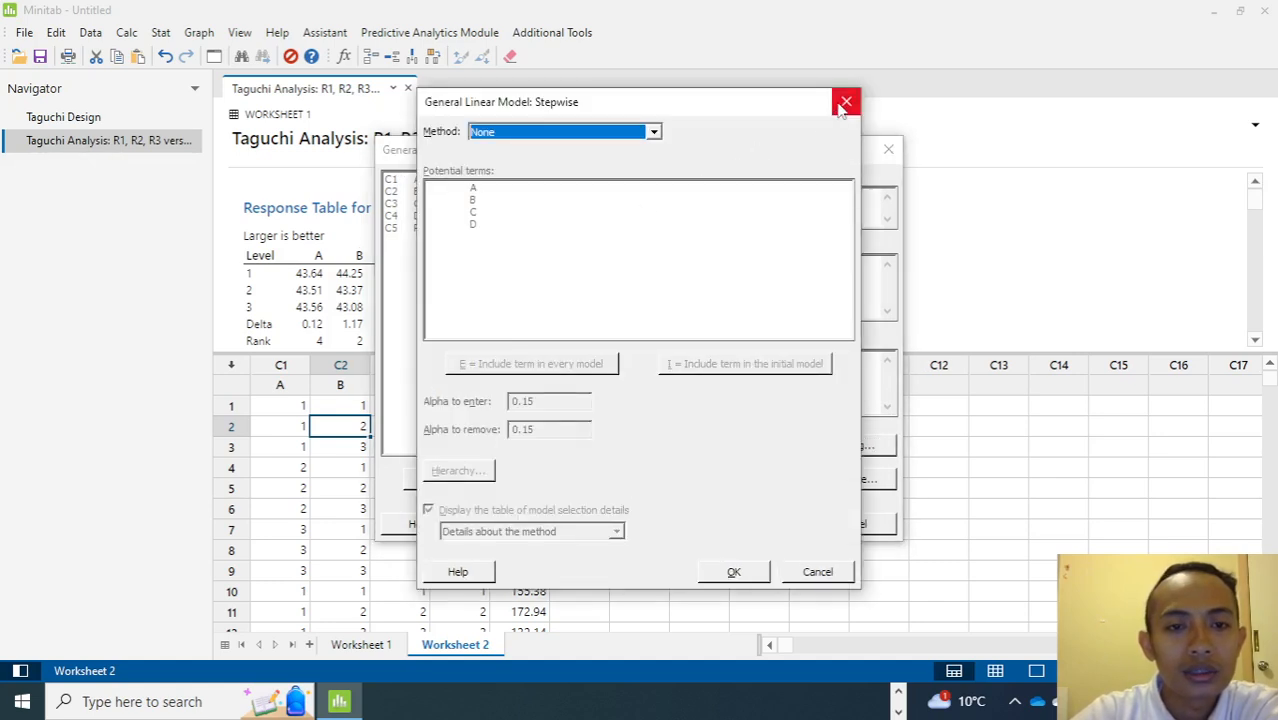
click(606, 134)
click(603, 134)
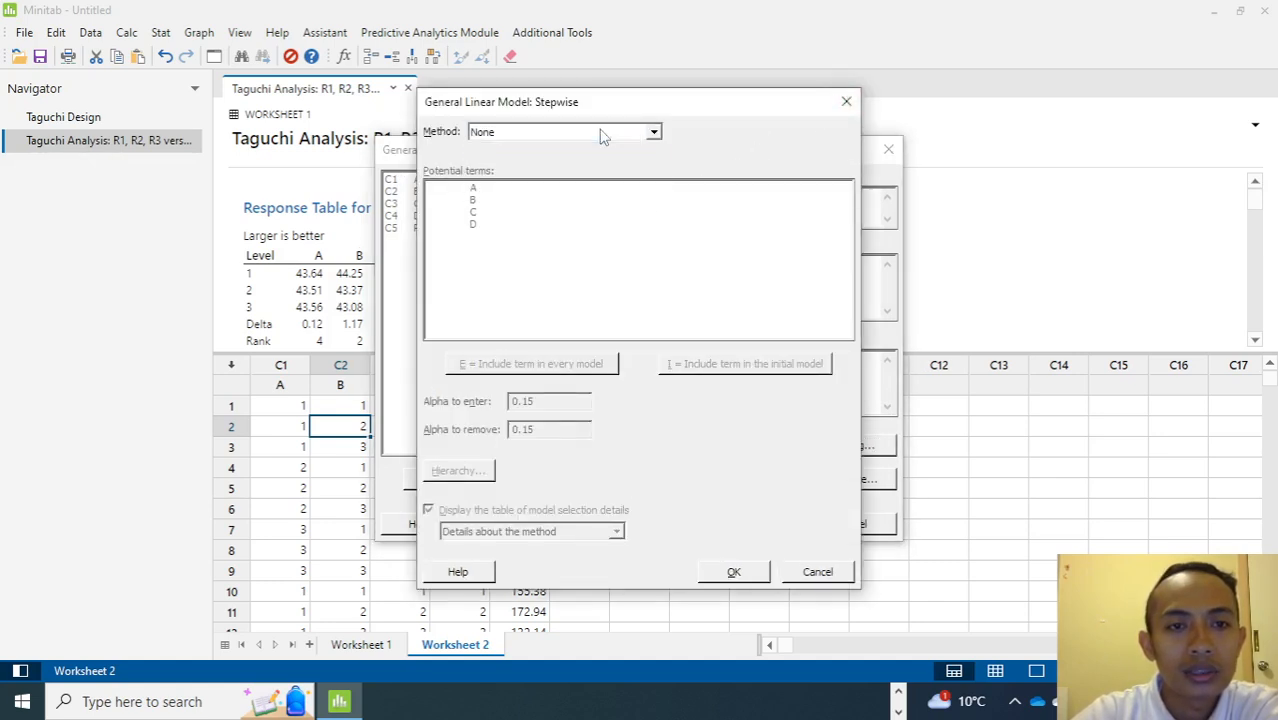
click(846, 101)
click(664, 481)
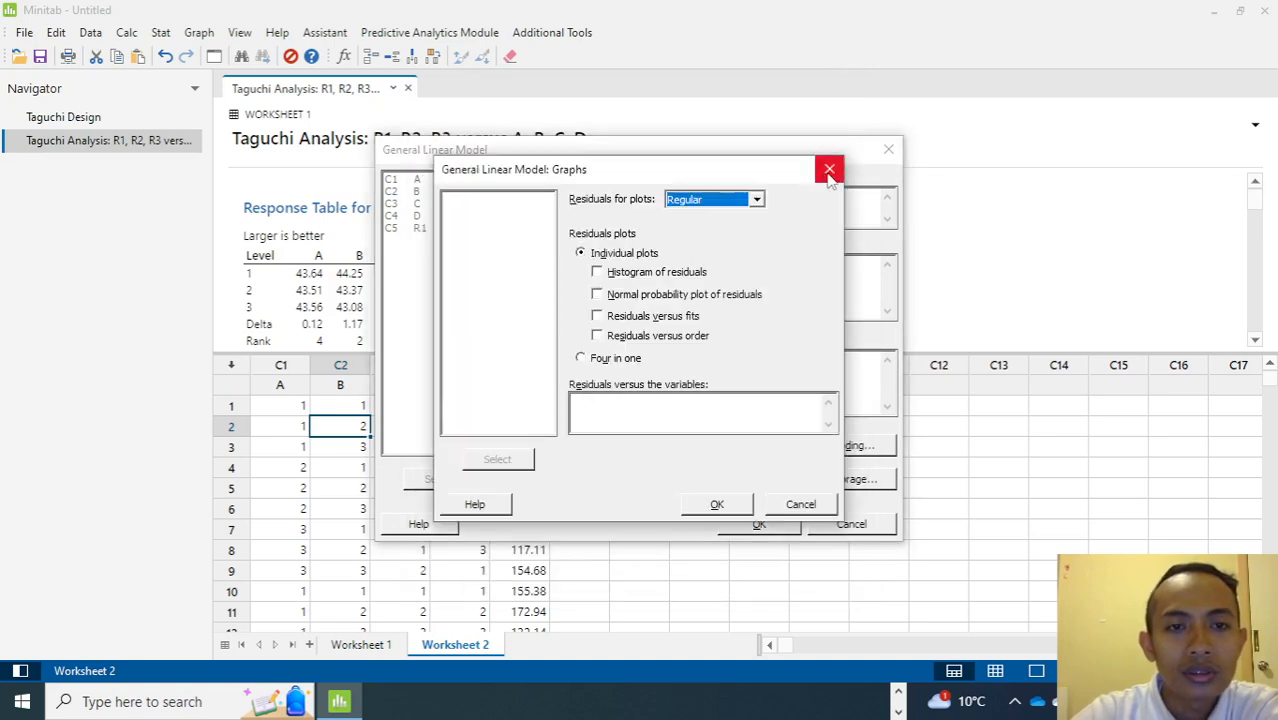
click(829, 169)
click(757, 479)
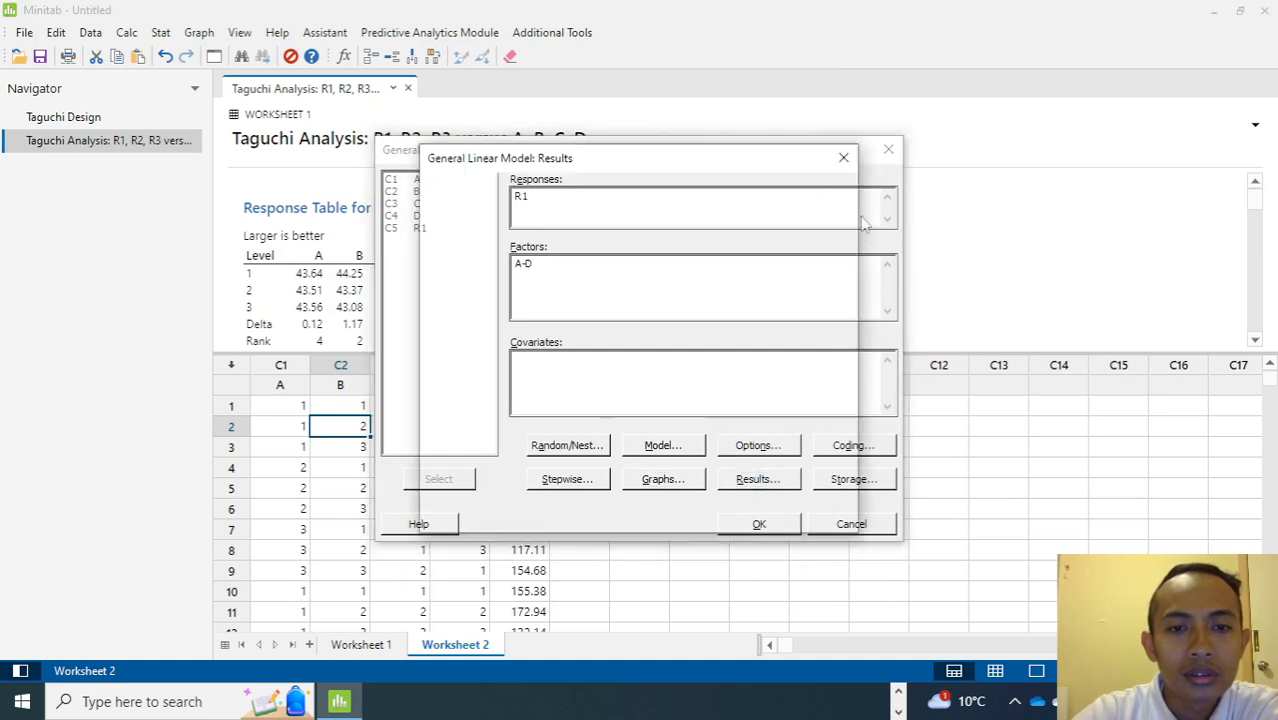
click(841, 157)
click(753, 525)
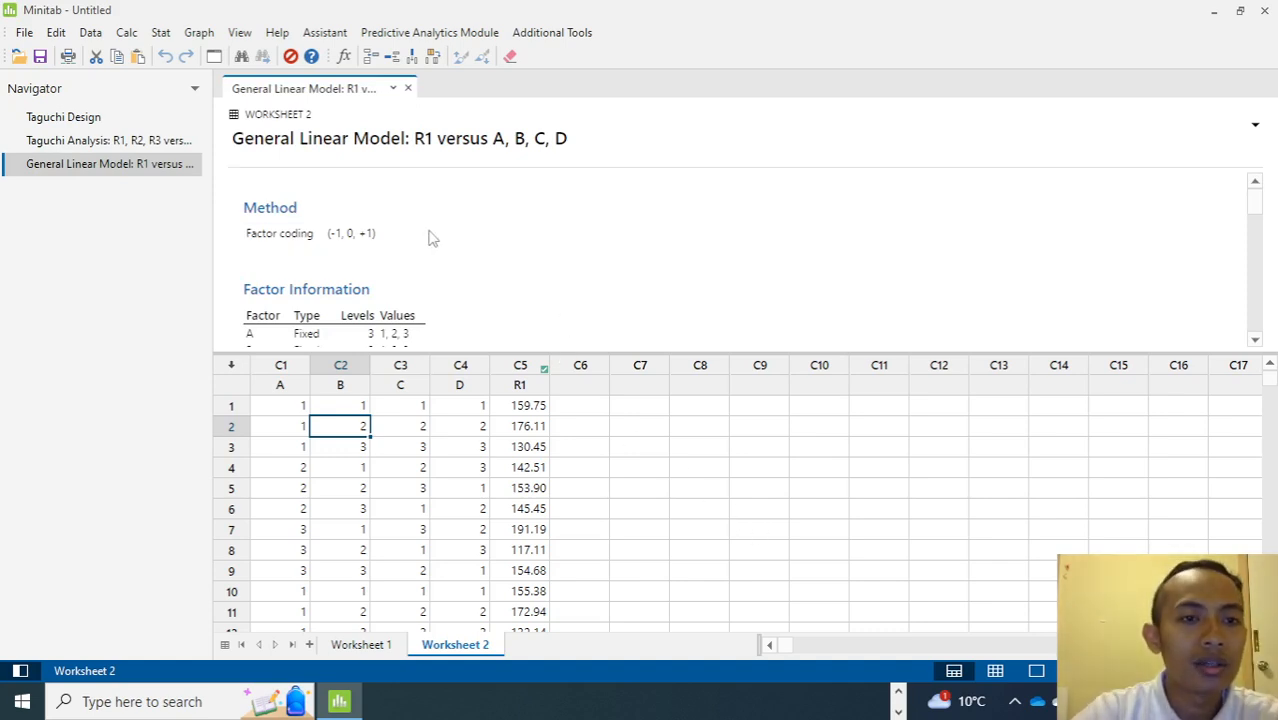
Scroll through the model output to examine the ANOVA table, model summary, coefficients and regression equation.
scroll(430, 237, down, 8)
scroll(430, 237, up, 4)
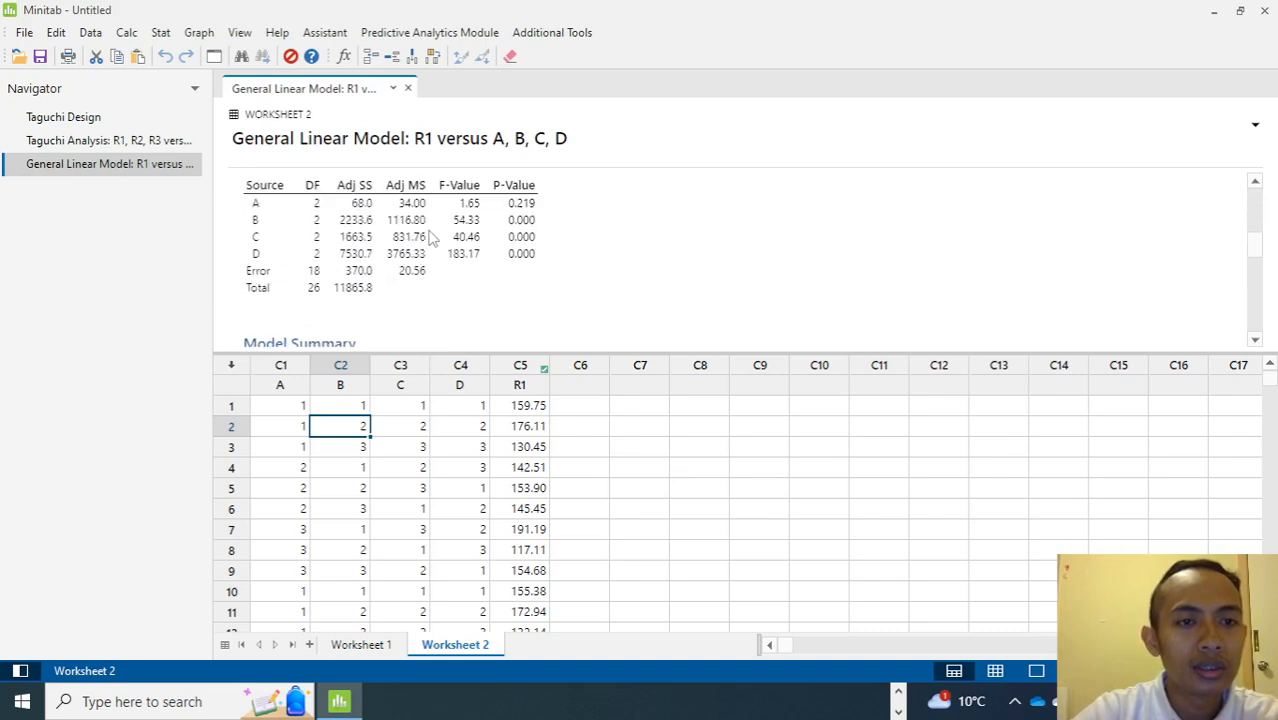
scroll(265, 275, down, 2)
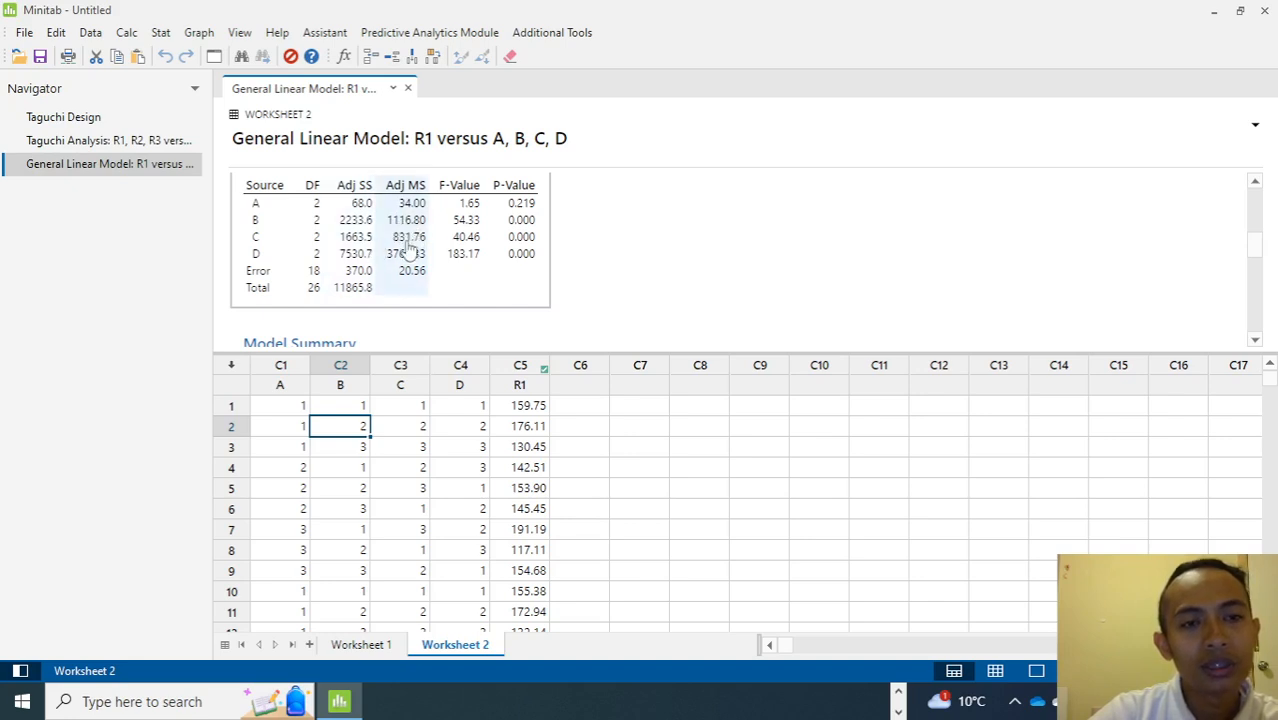
scroll(408, 254, down, 4)
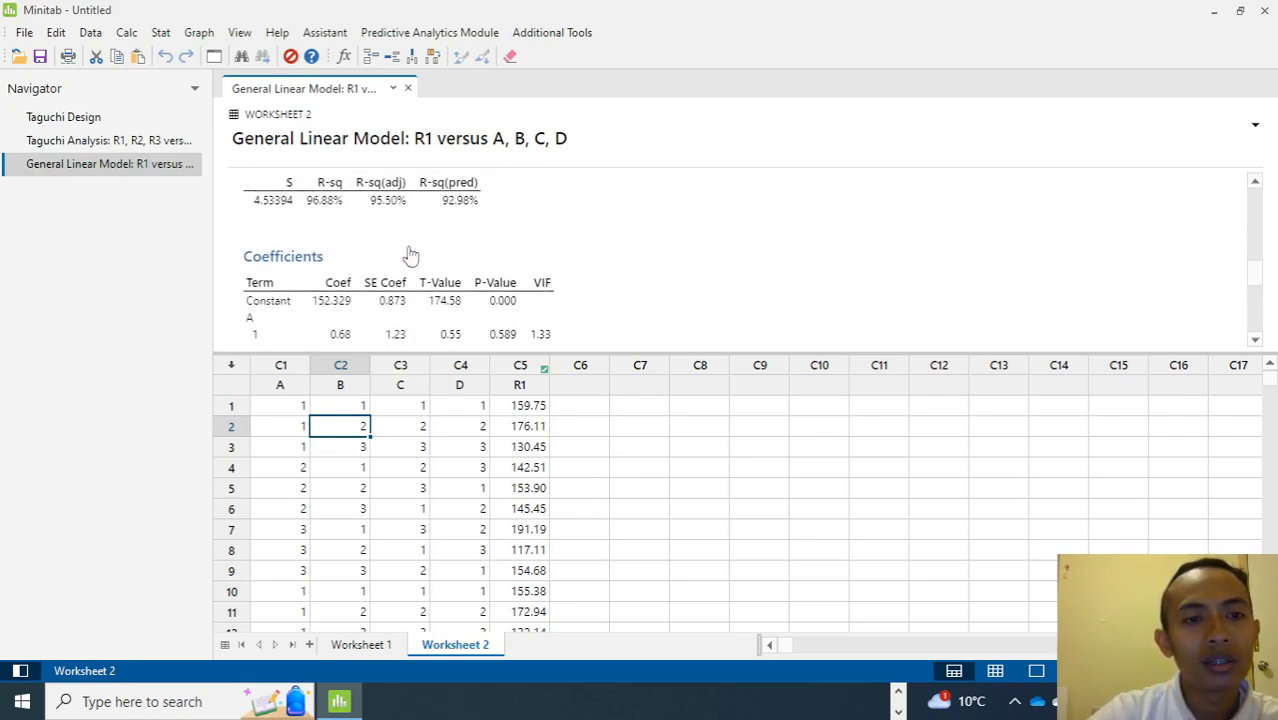
scroll(414, 254, down, 8)
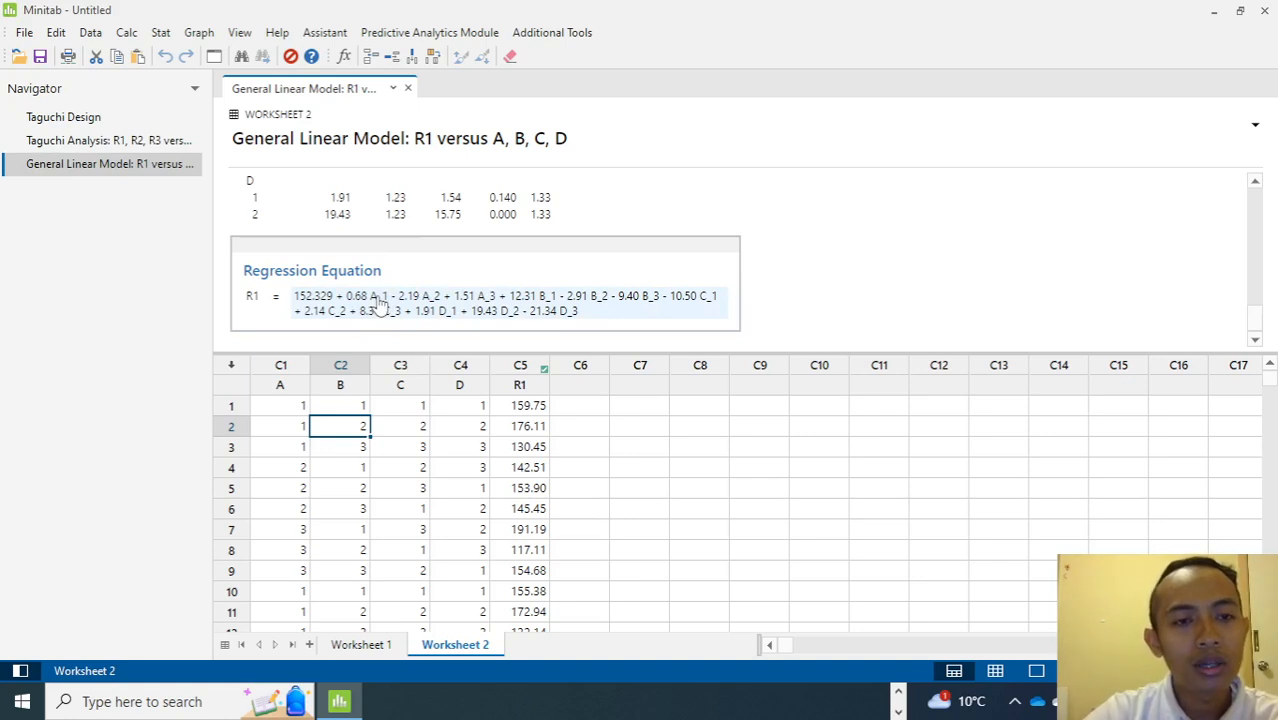
Examine the factor columns A to D and their level values alongside the regression equation terms.
click(292, 407)
click(234, 405)
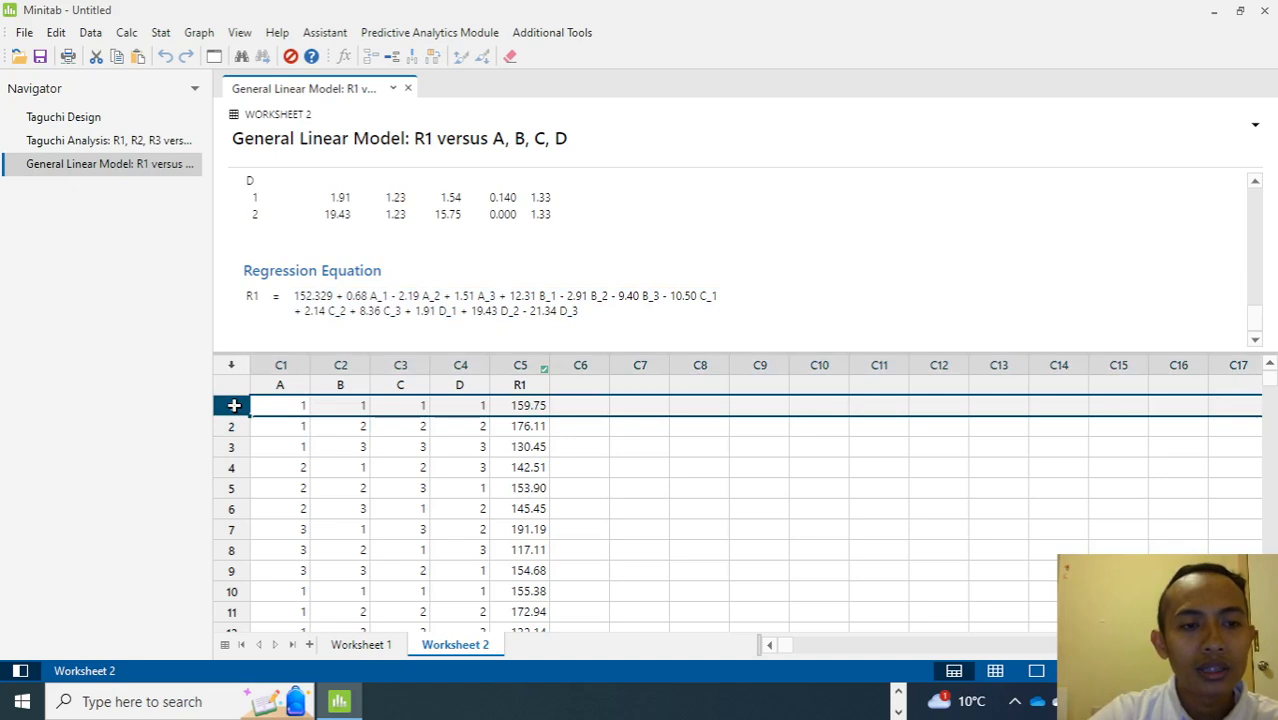
click(281, 388)
drag(287, 404, 340, 384)
click(340, 387)
click(345, 404)
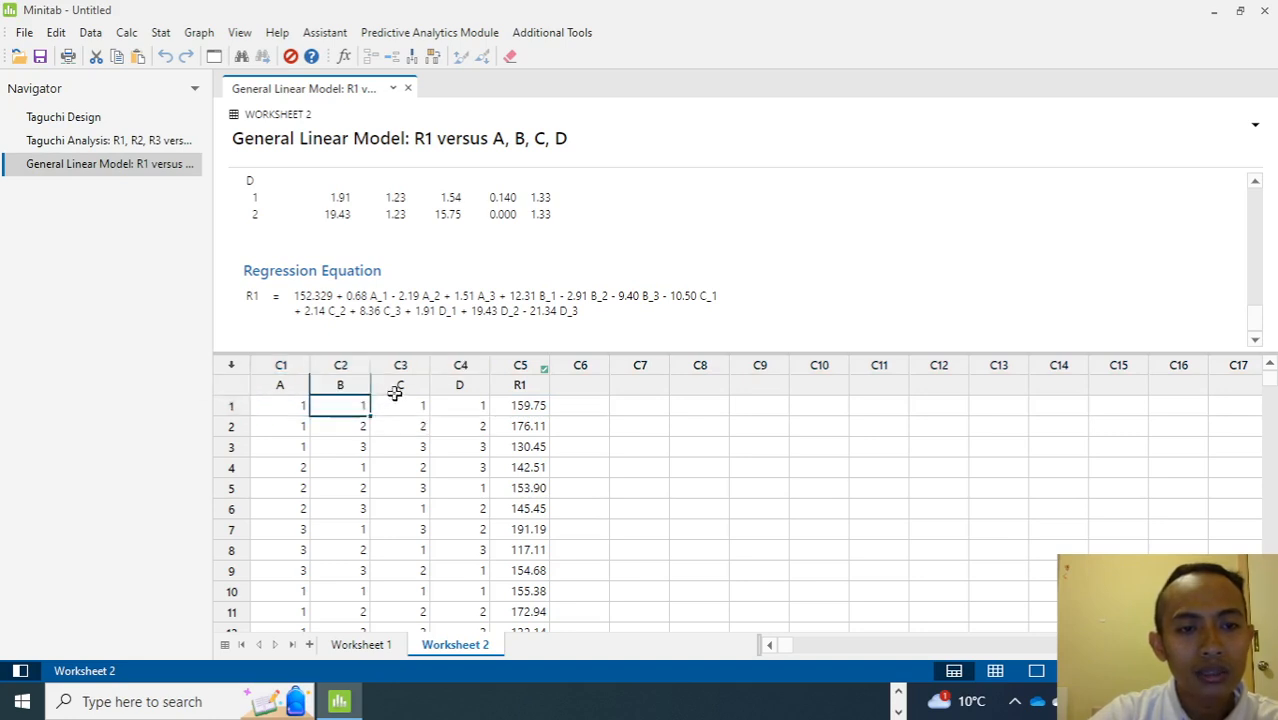
click(476, 391)
click(458, 405)
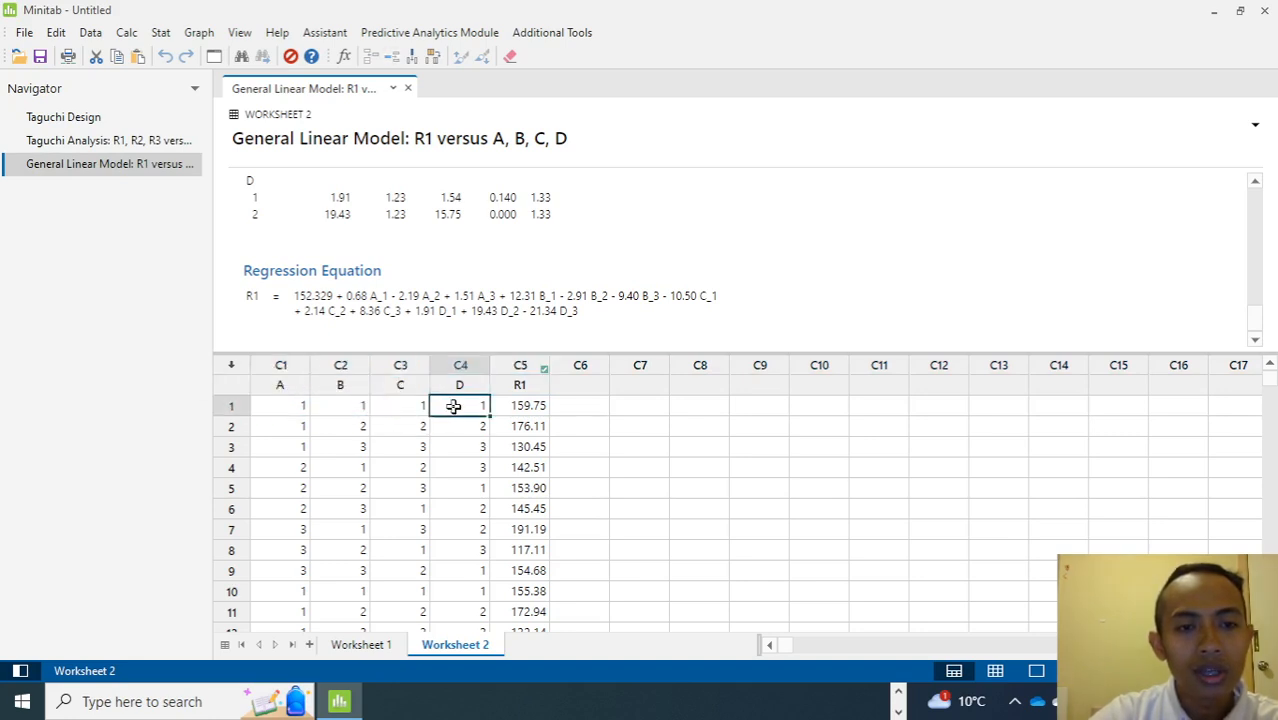
click(286, 404)
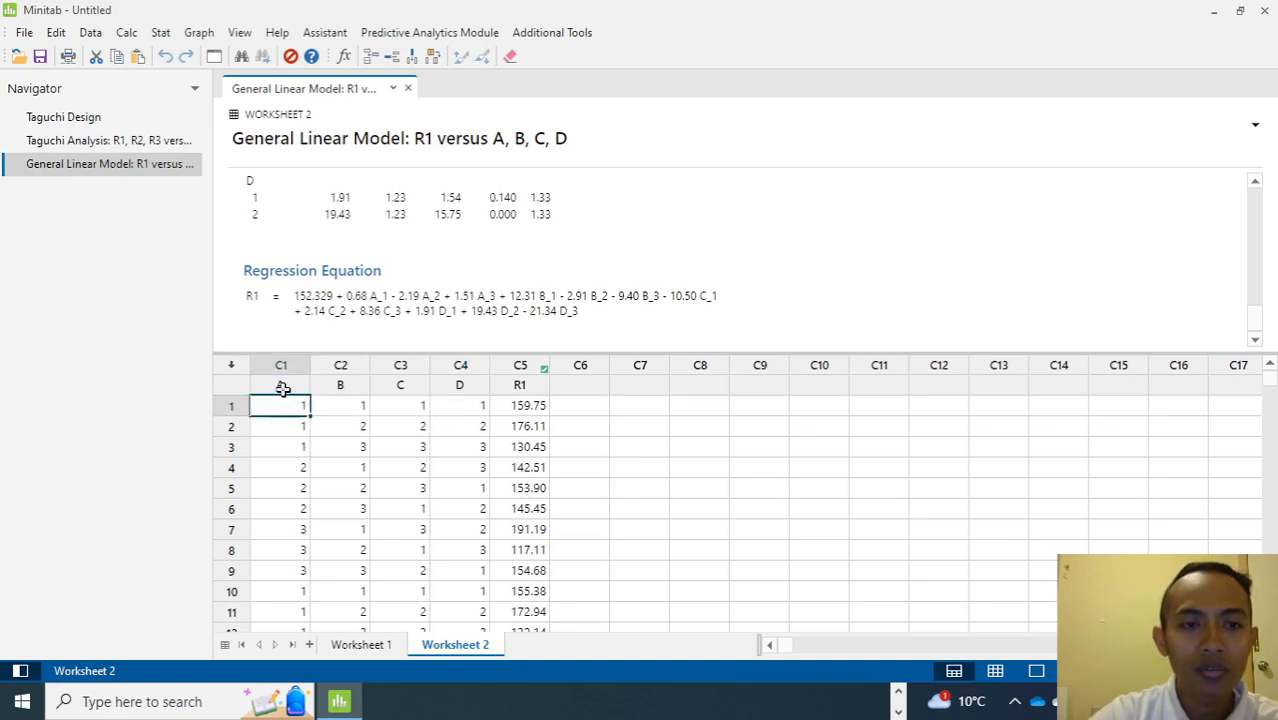
click(345, 385)
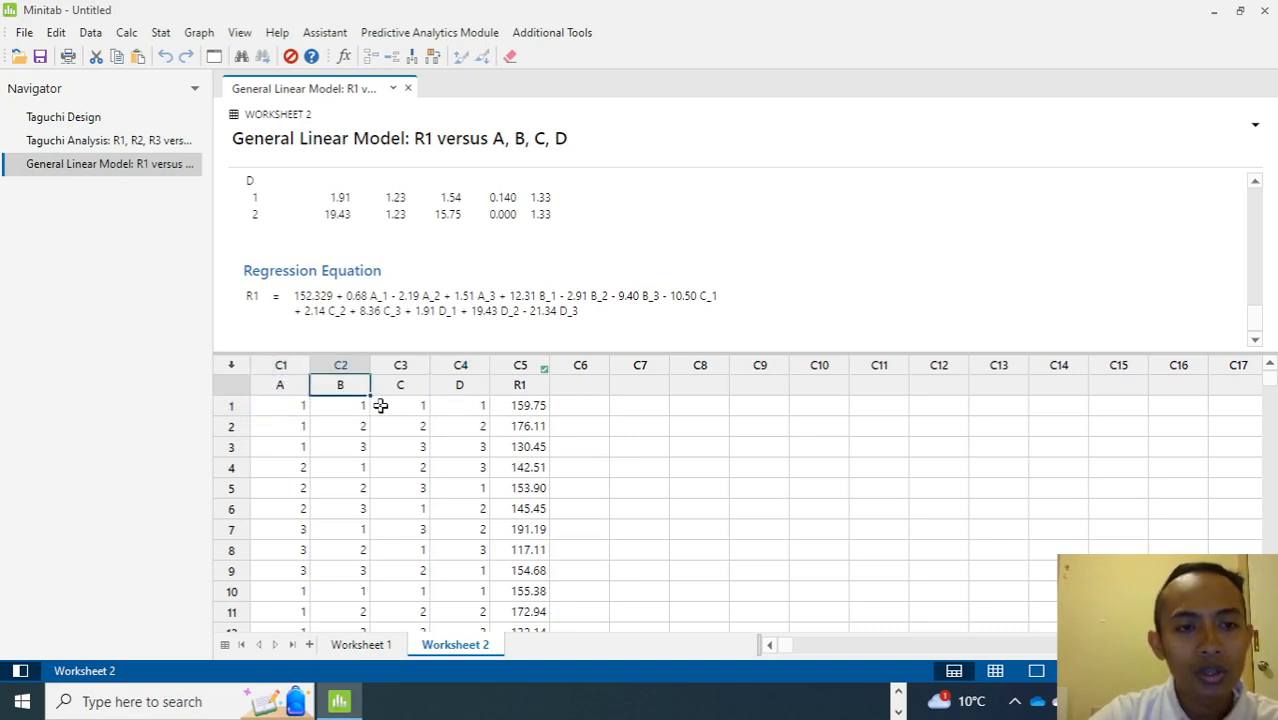
click(412, 385)
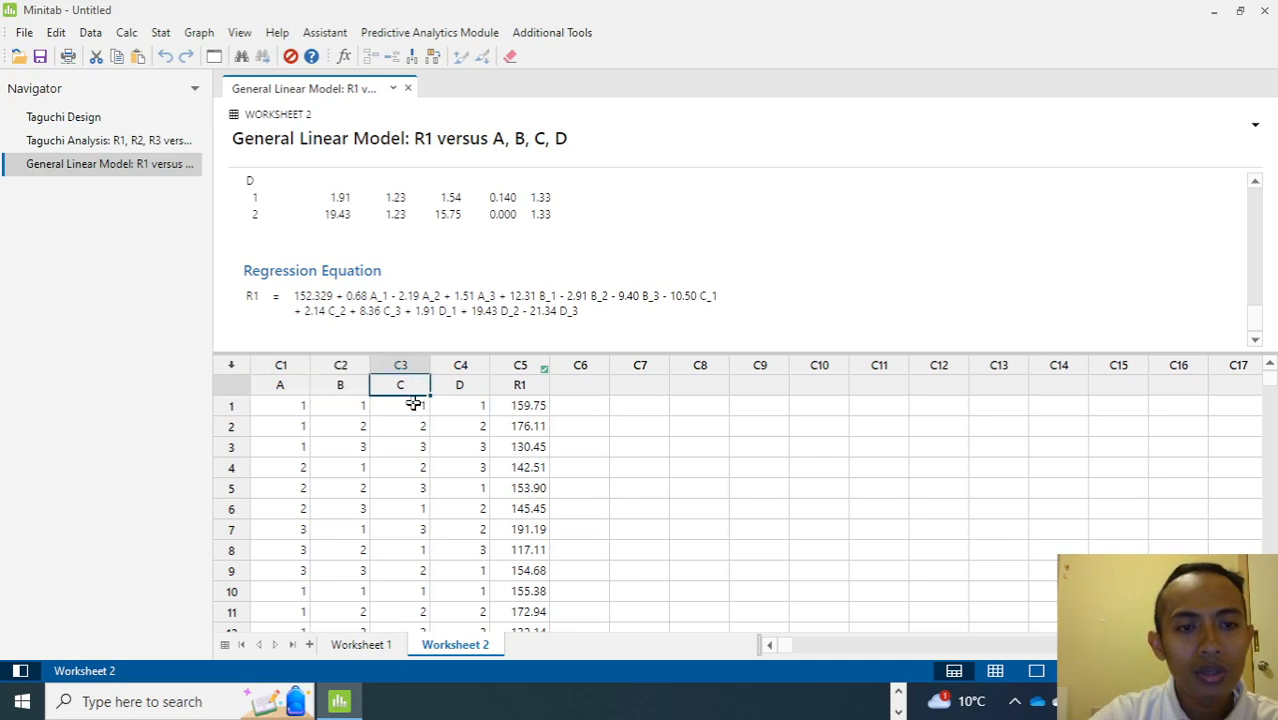
click(463, 388)
click(466, 403)
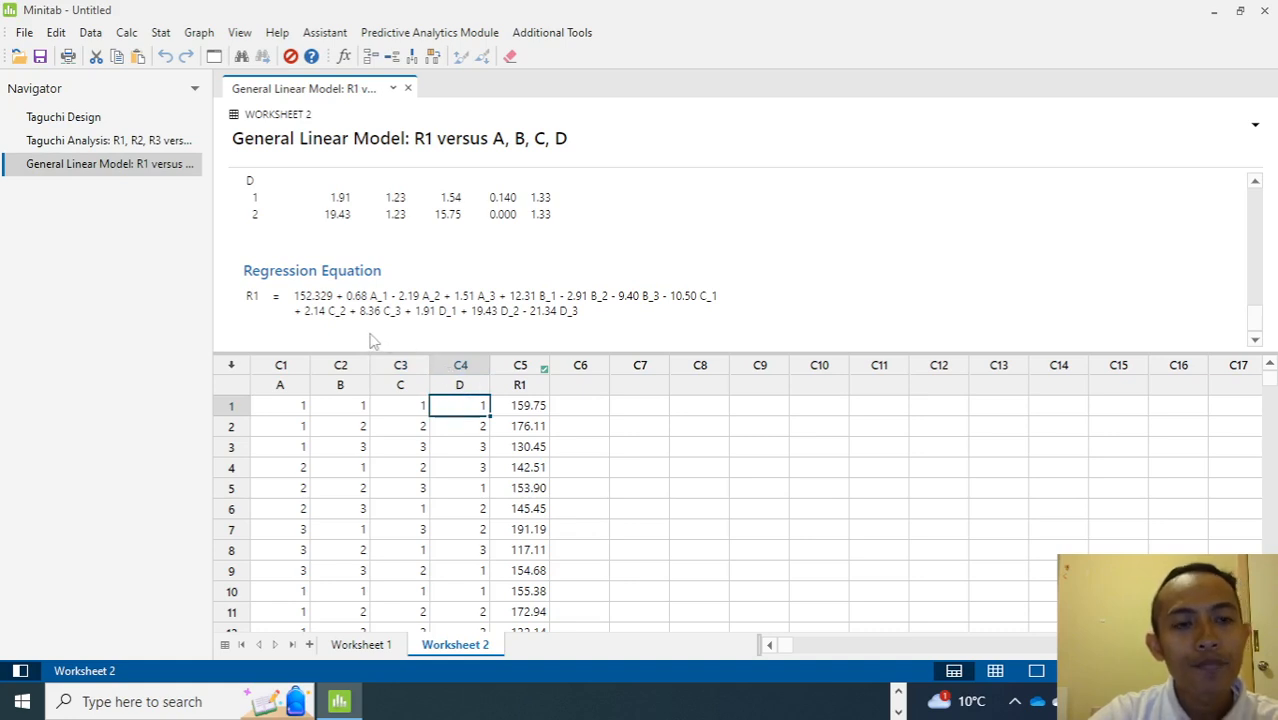
click(298, 403)
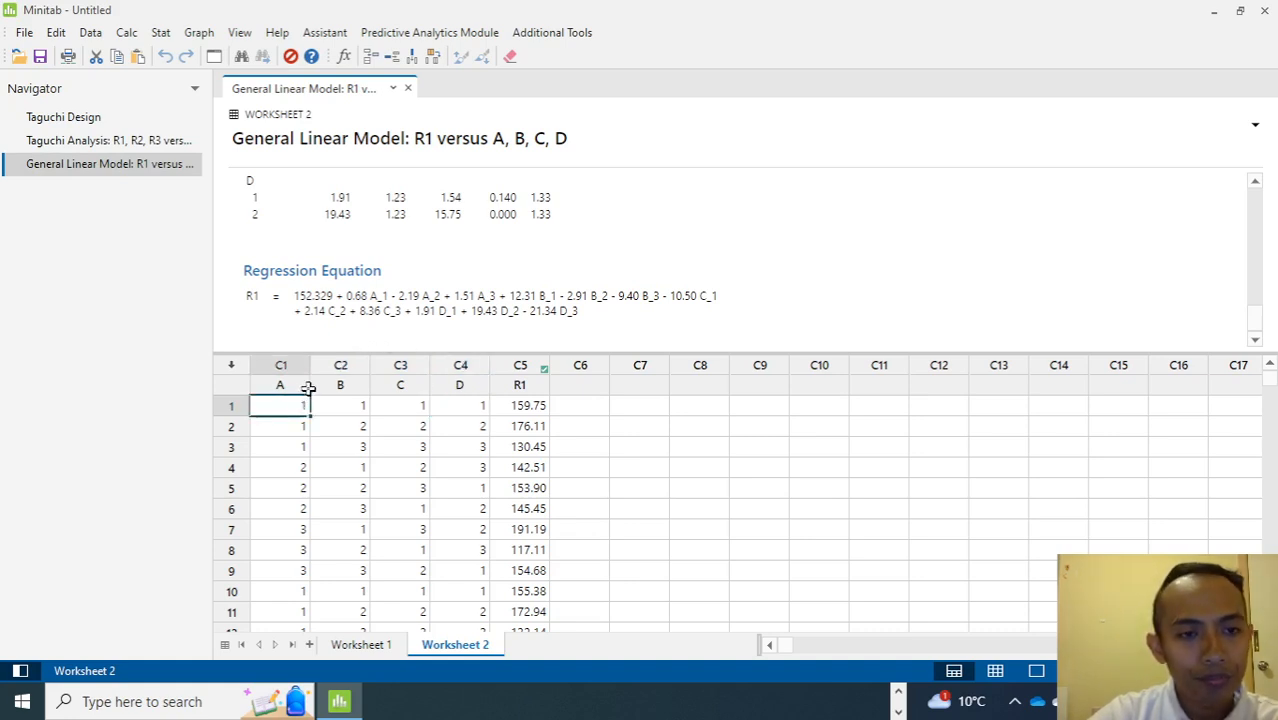
click(370, 303)
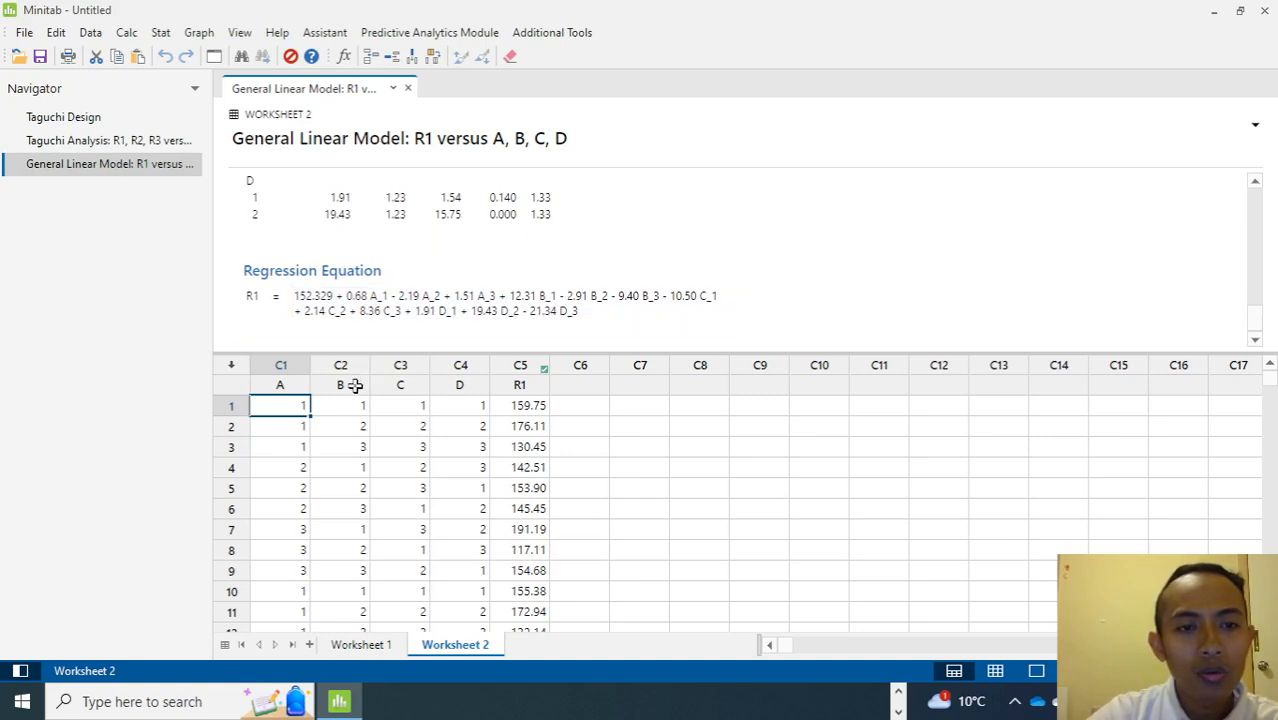
click(321, 405)
drag(294, 405, 491, 395)
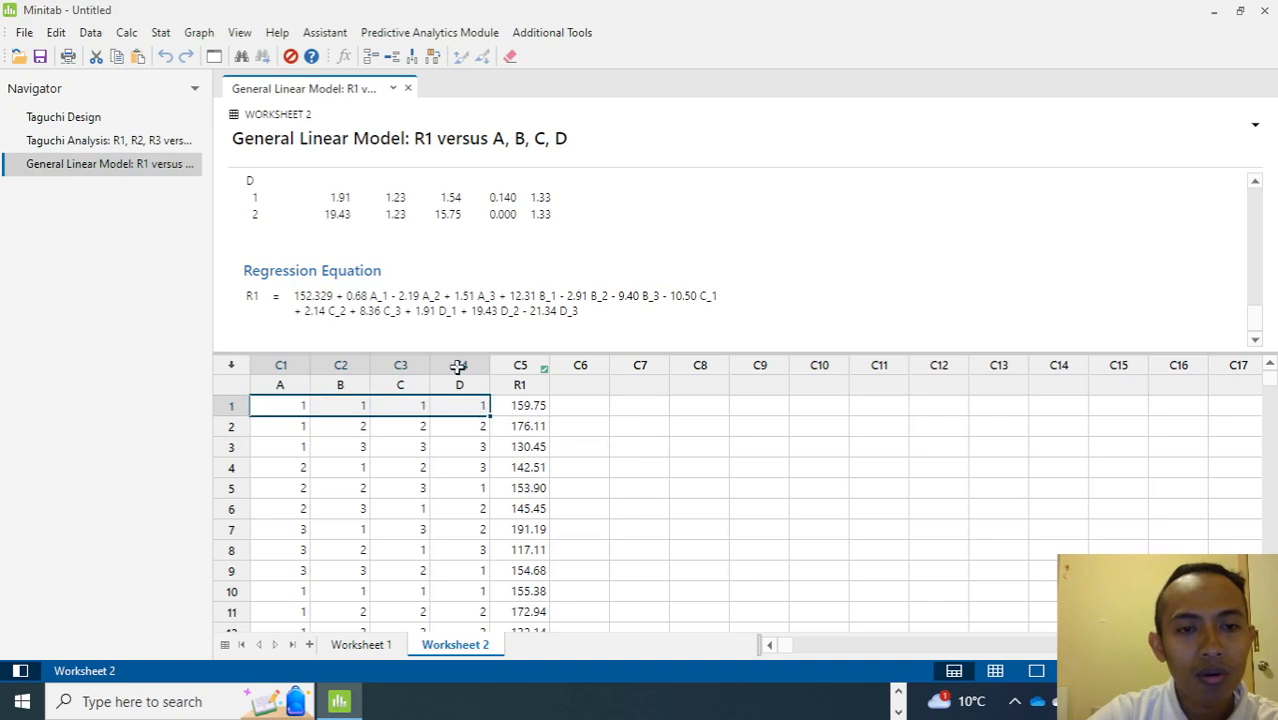
click(545, 303)
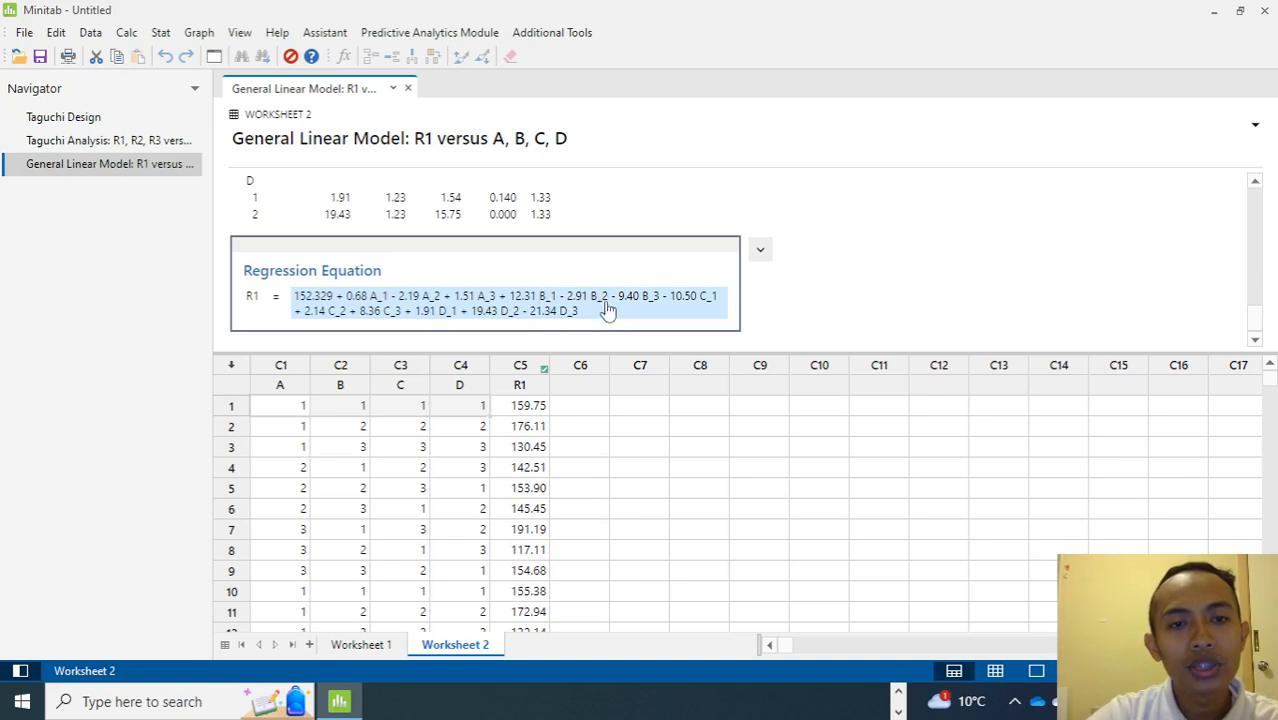
Scroll through the stacked runs in Worksheet 2 to examine the factor levels and R1 response values.
click(341, 408)
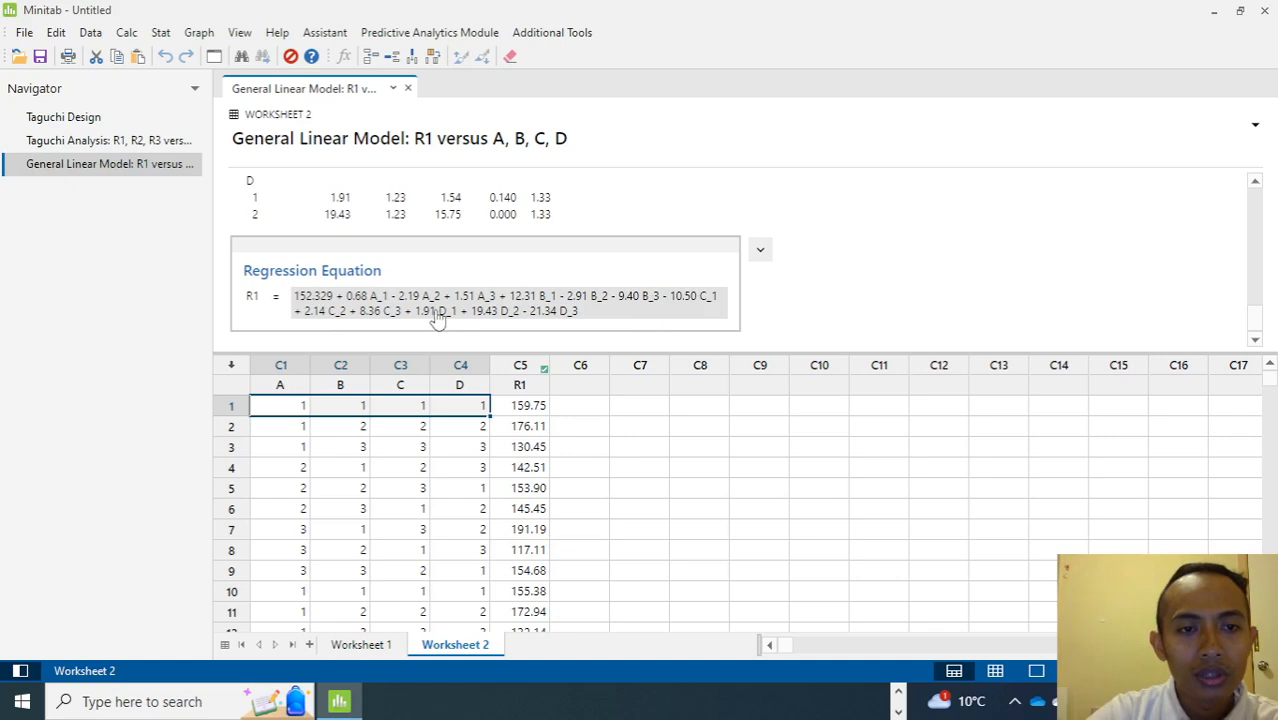
click(532, 405)
click(570, 412)
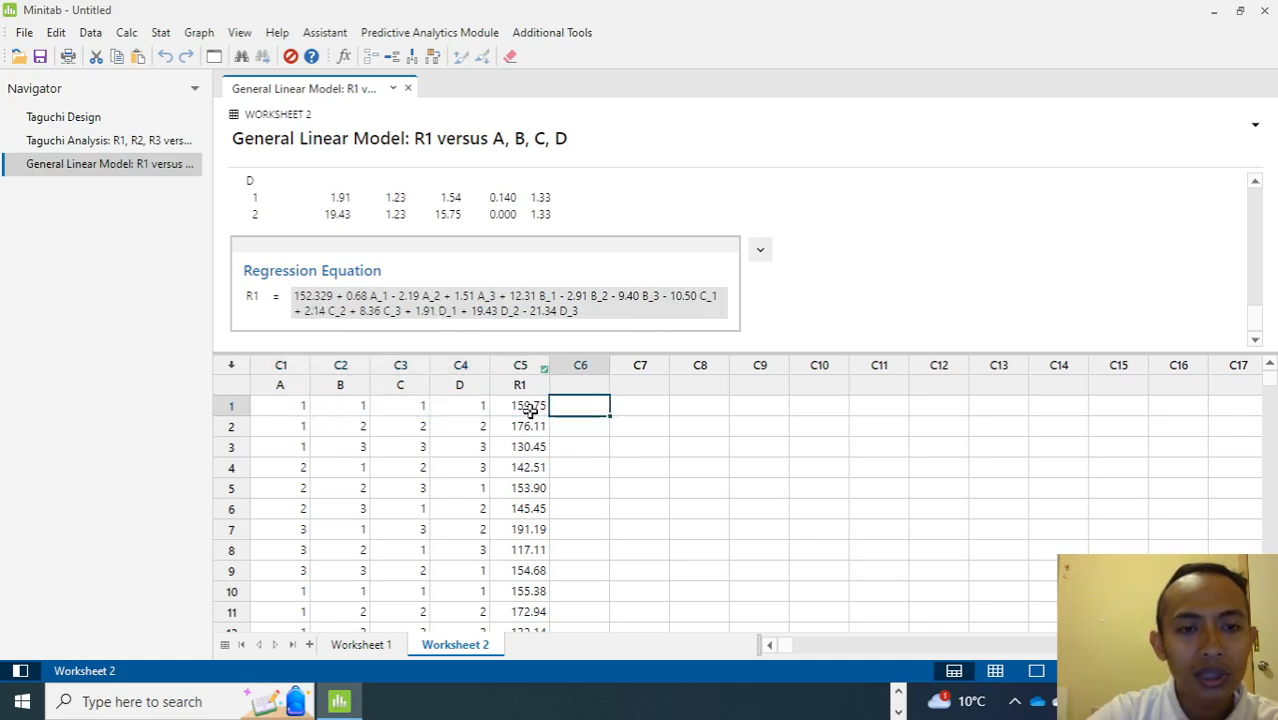
click(518, 408)
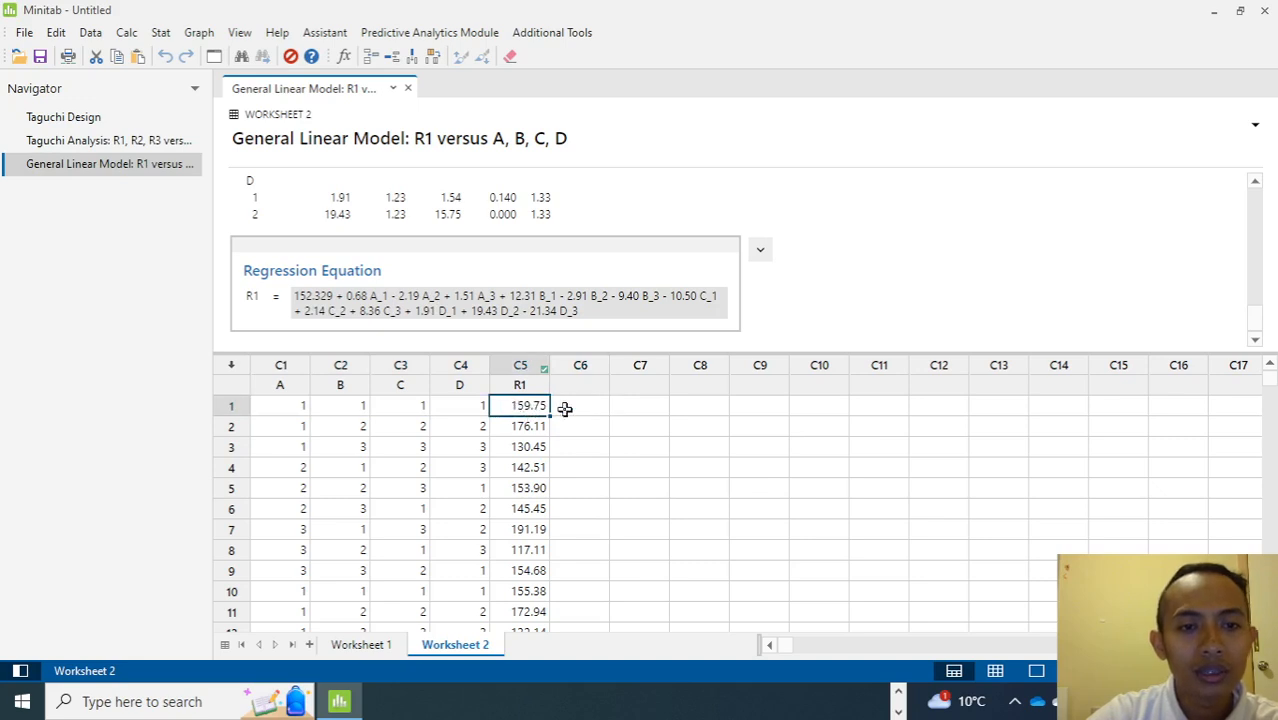
click(570, 409)
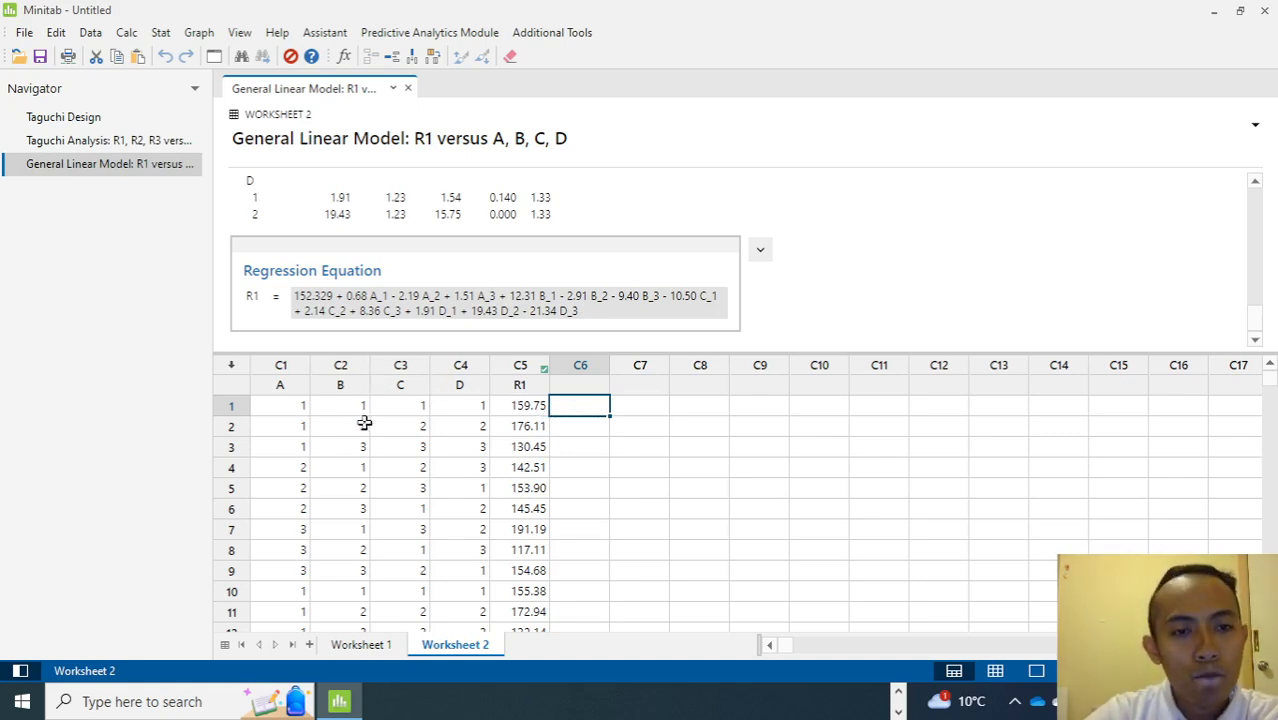
click(299, 425)
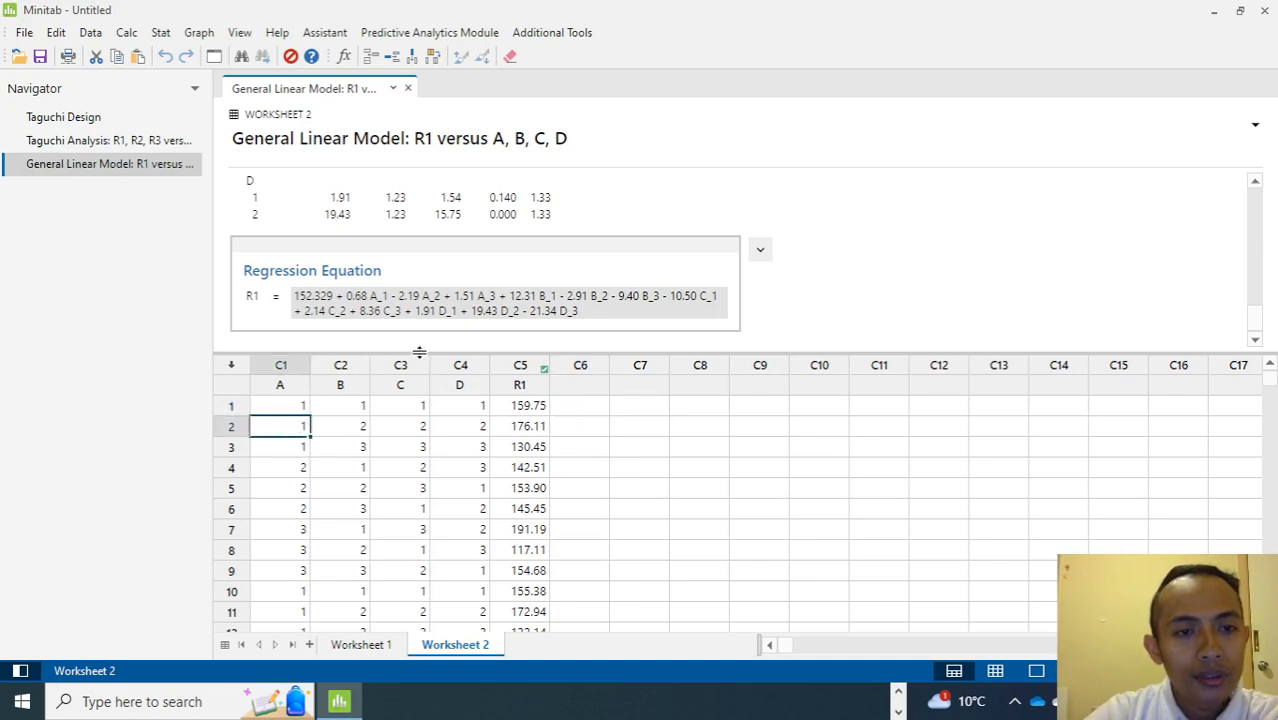
scroll(336, 447, down, 1)
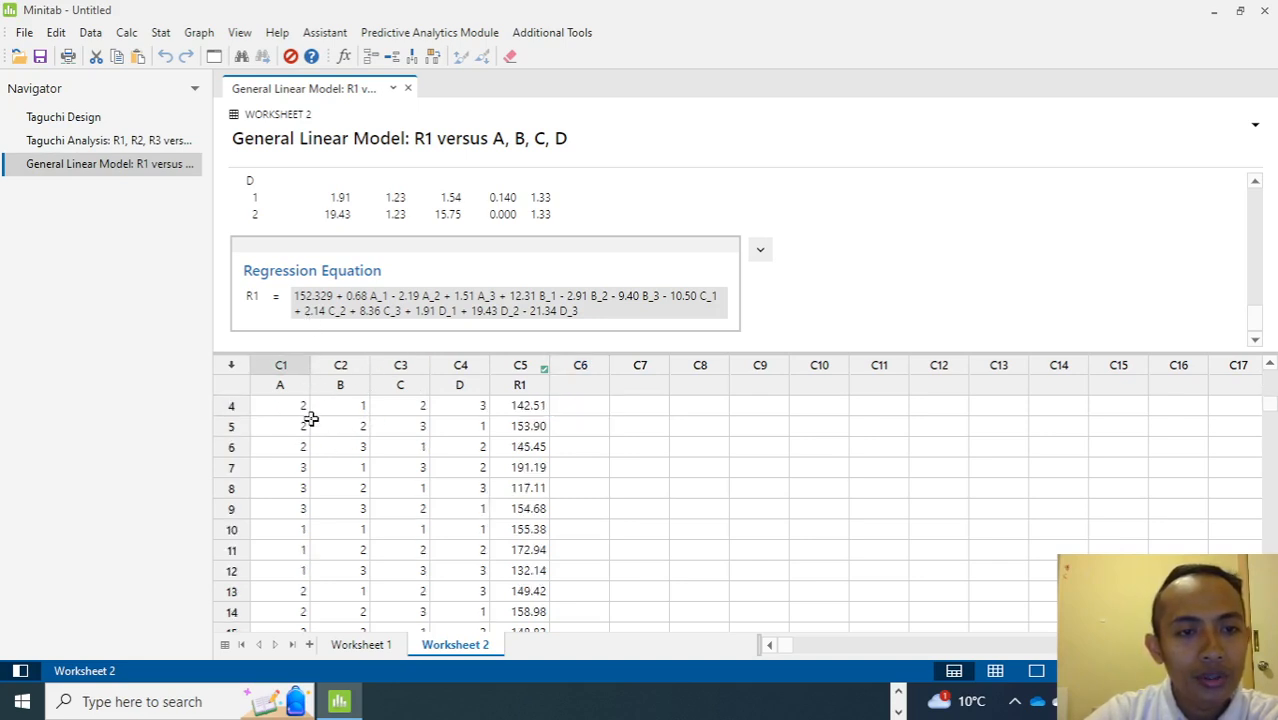
scroll(308, 416, up, 1)
scroll(308, 436, down, 6)
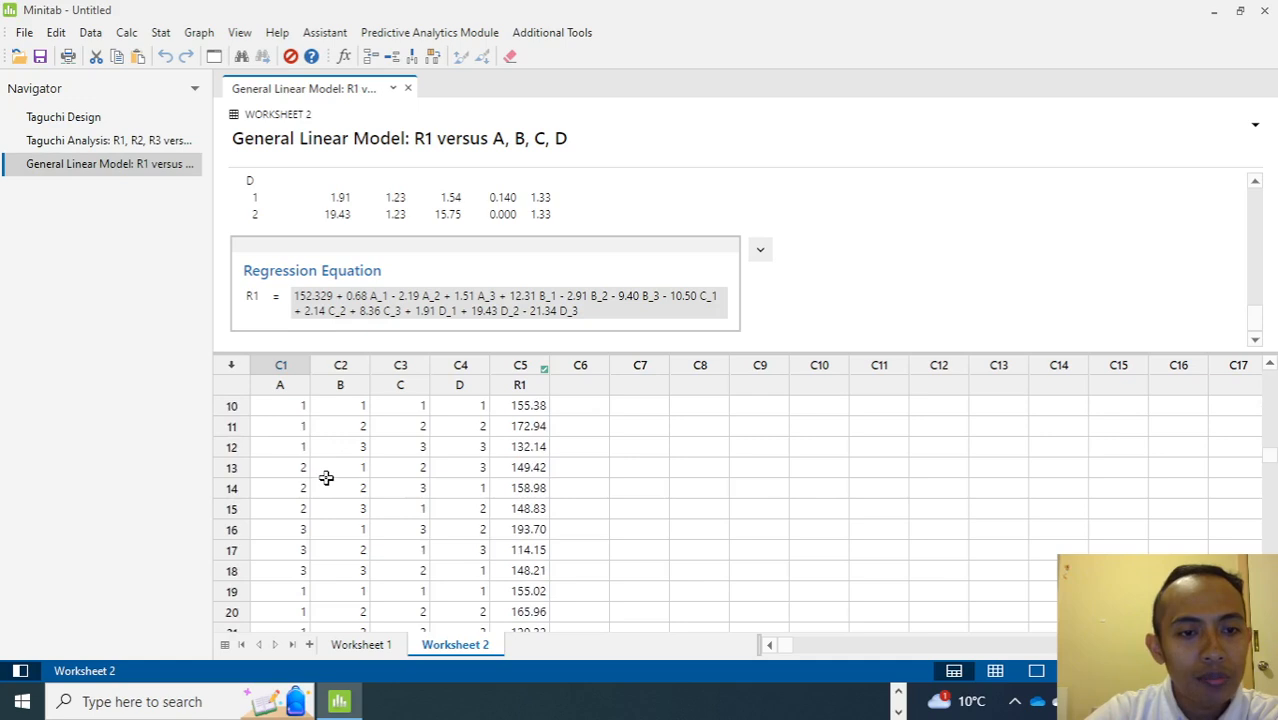
scroll(326, 478, down, 1)
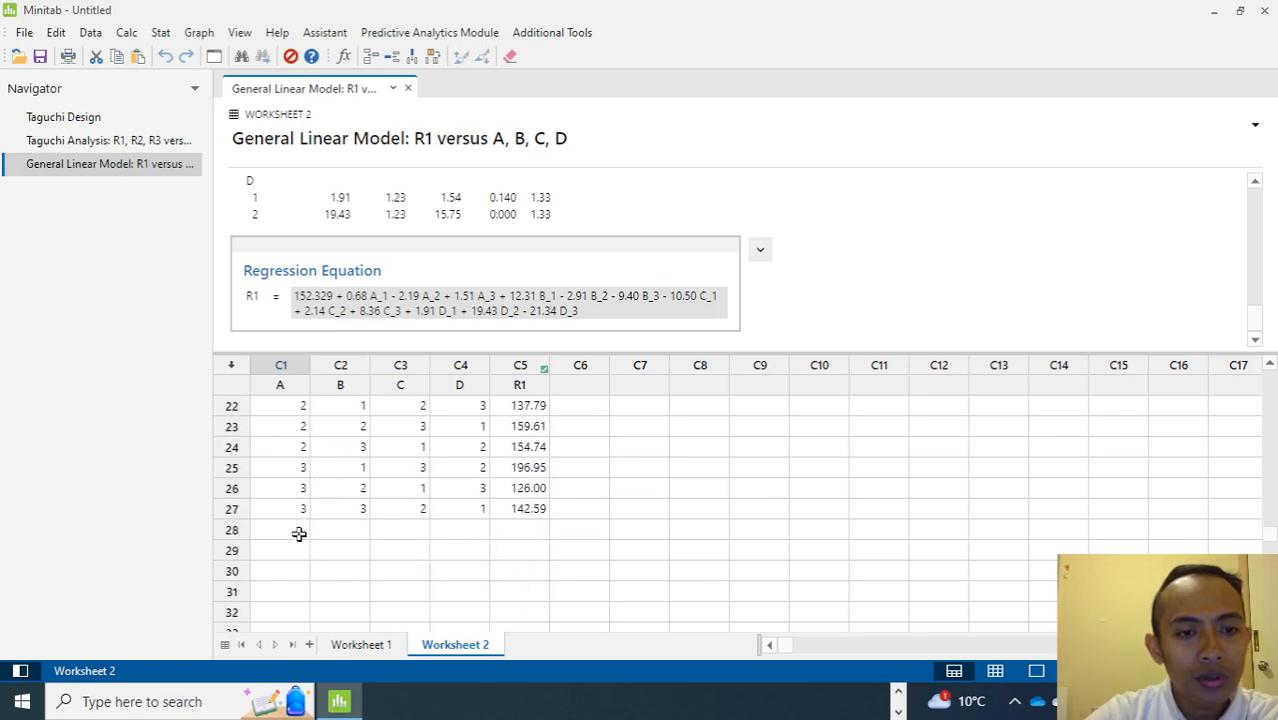
scroll(305, 533, up, 4)
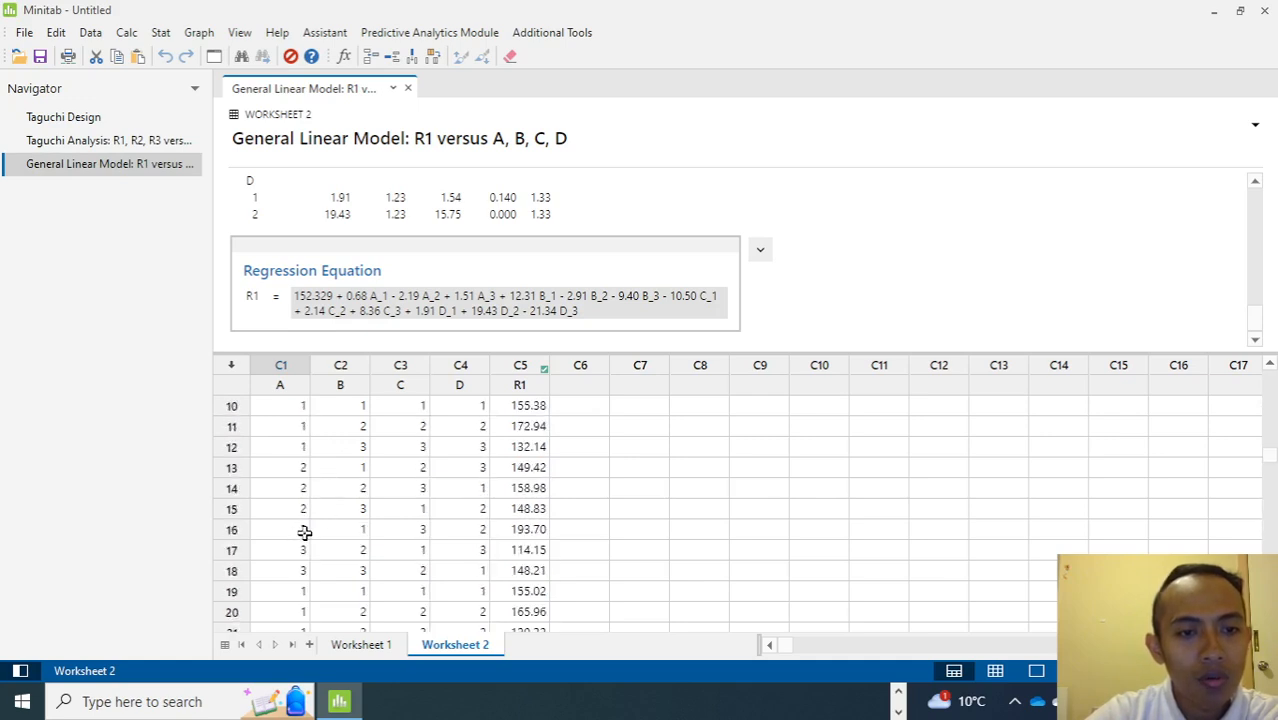
scroll(305, 533, up, 3)
scroll(305, 533, down, 8)
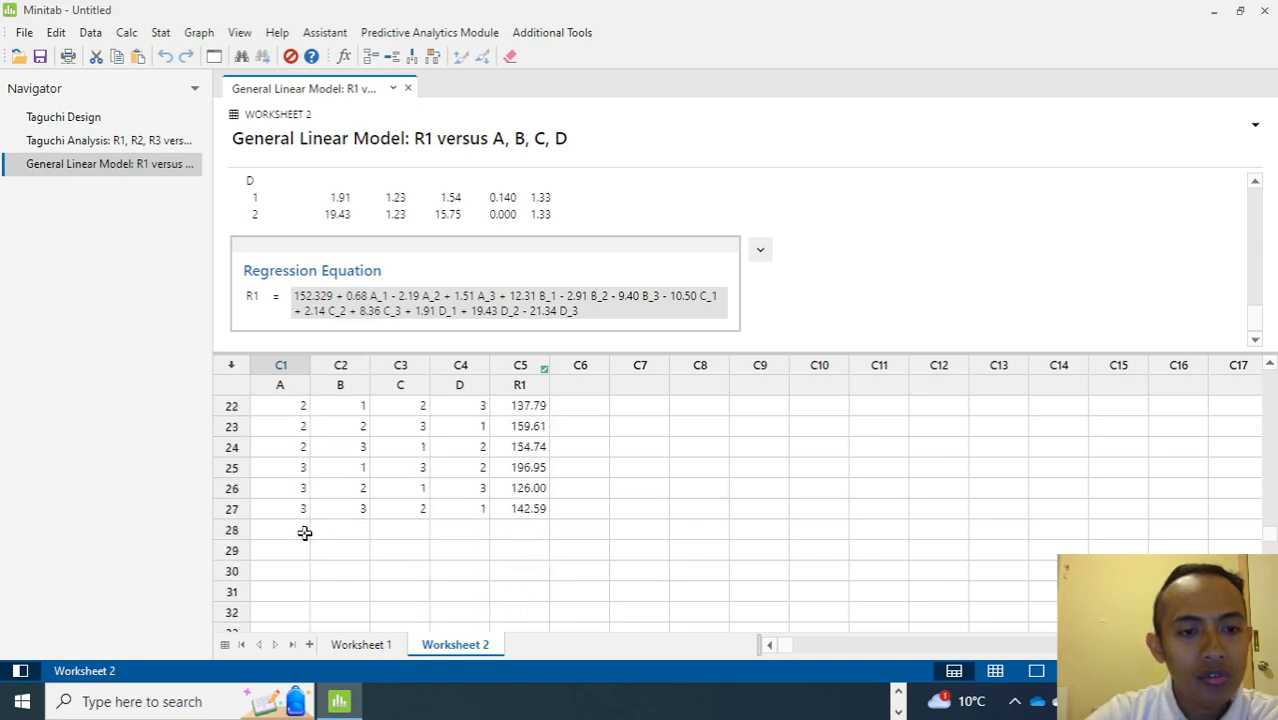
Enter a new run in row 28 of Worksheet 2 with level 3 for factors A, B, C and D.
click(289, 474)
text(3)
key(Tab)
text(3)
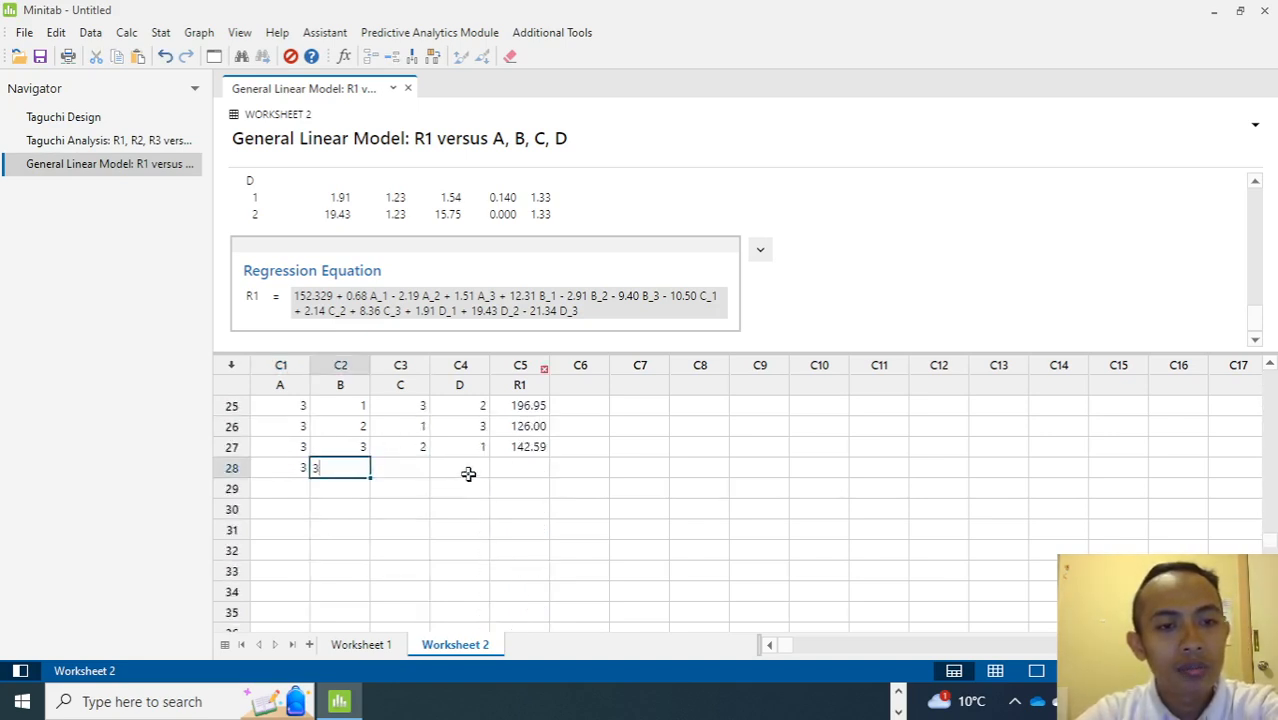
key(Tab)
text(3)
key(Tab)
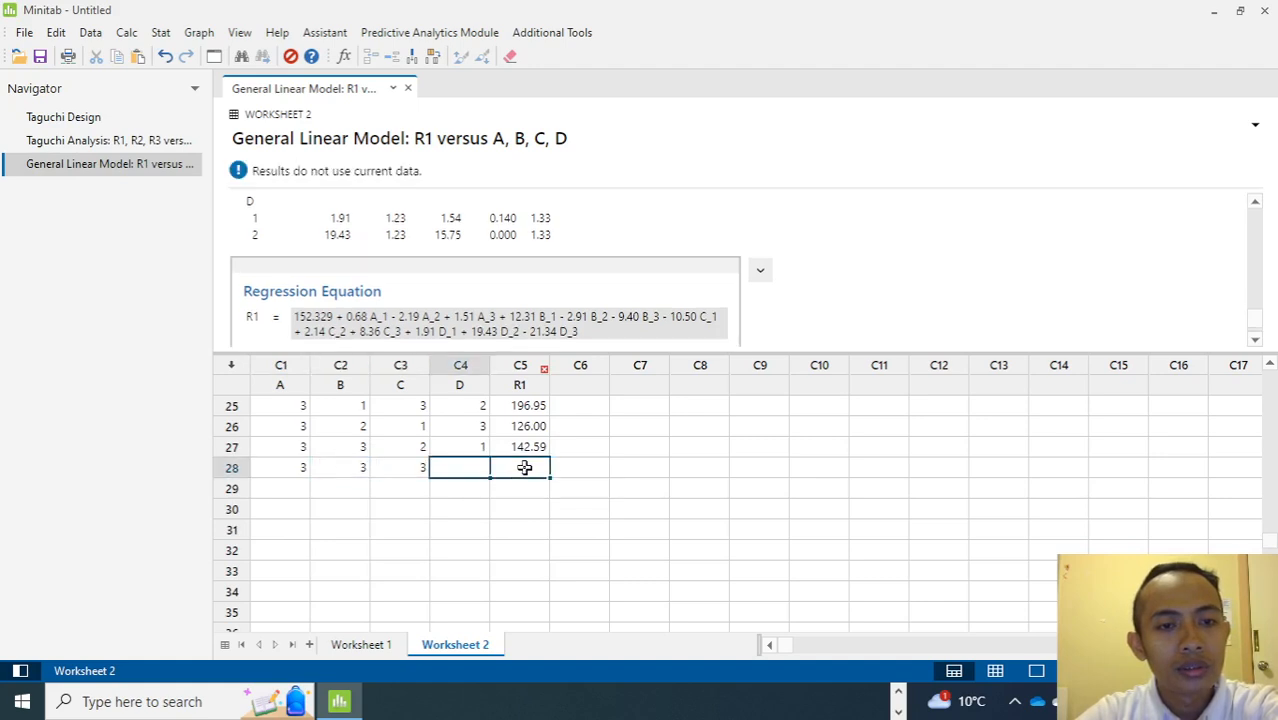
text(3)
key(Tab)
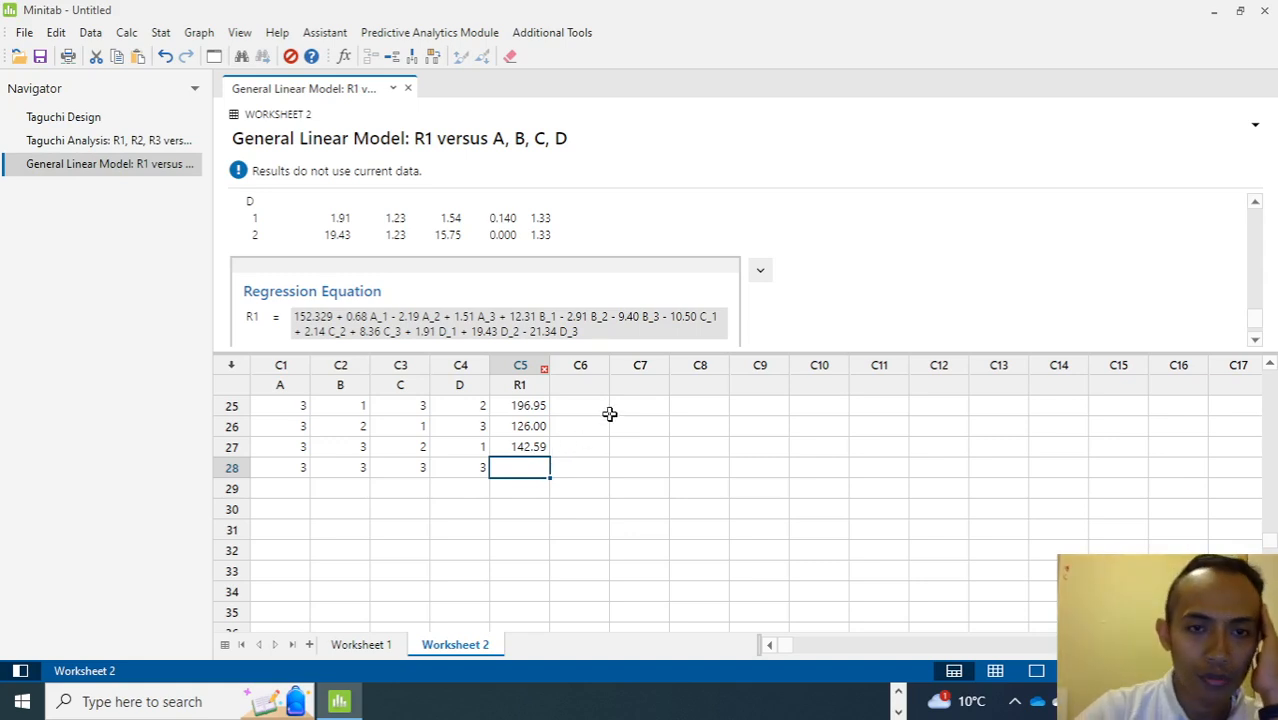
Send the General Linear Model output to Microsoft Word.
scroll(796, 276, down, 1)
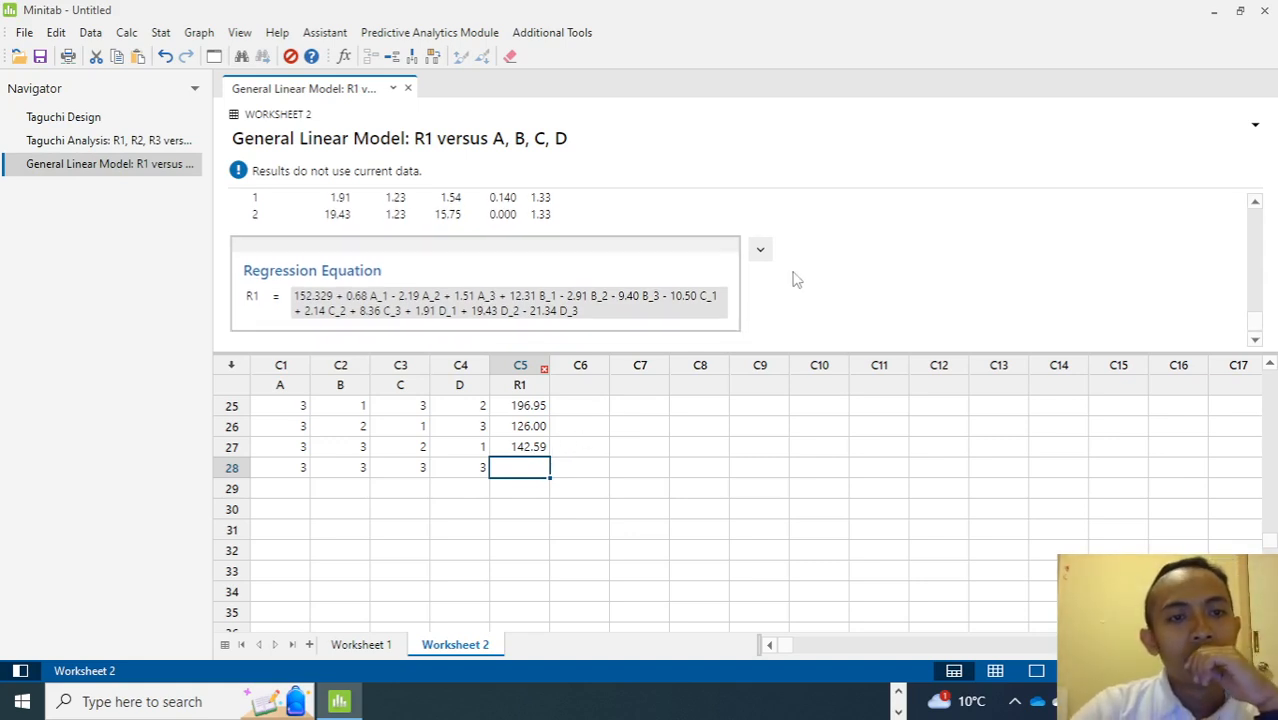
scroll(796, 276, up, 3)
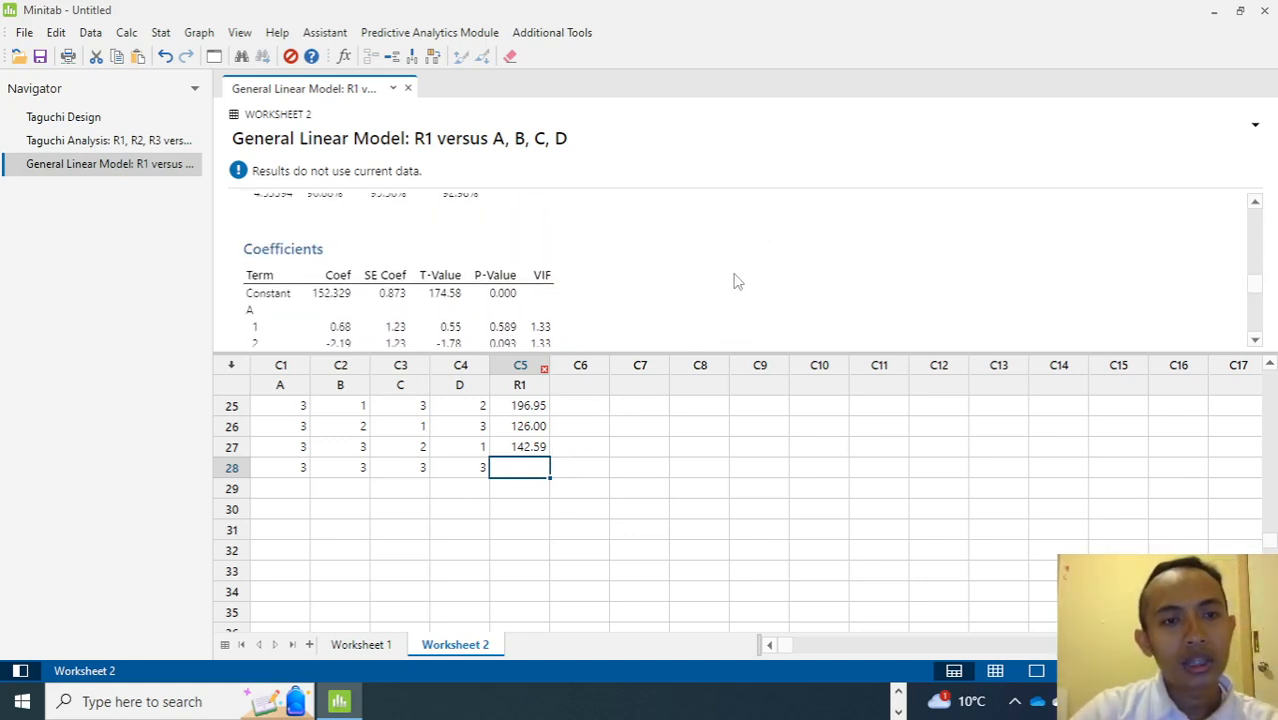
right_click(134, 170)
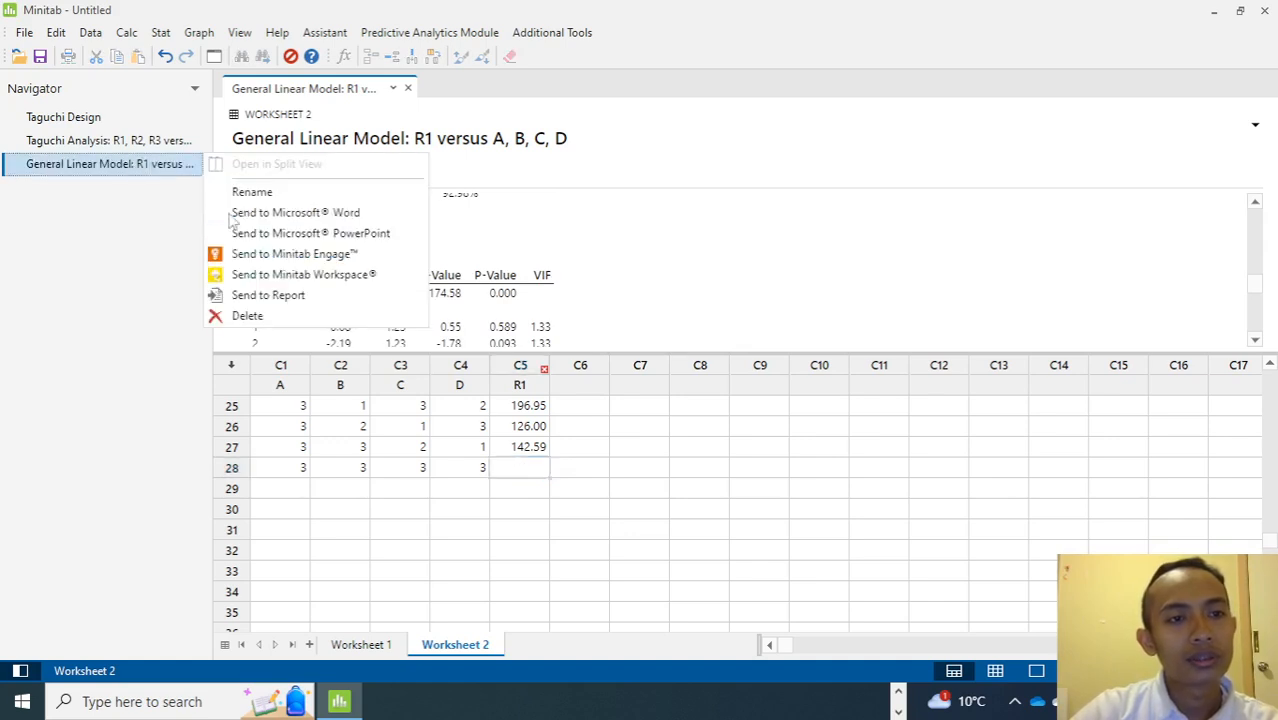
click(287, 222)
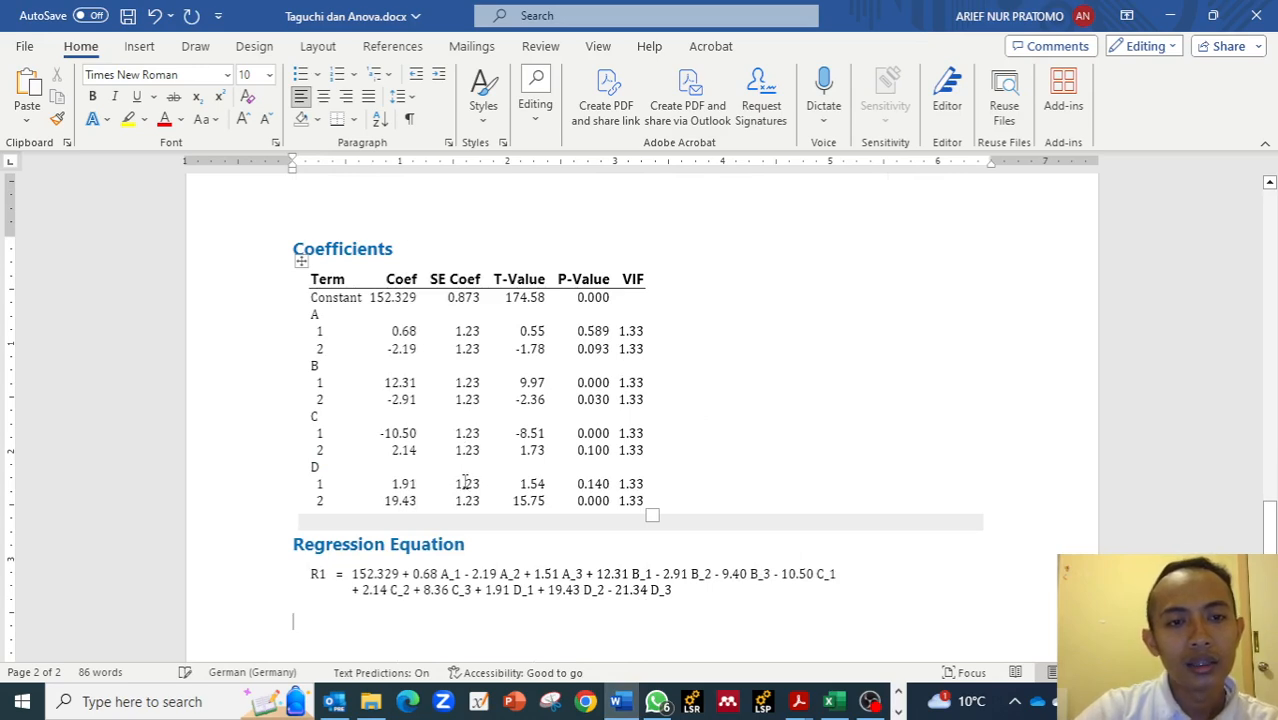
Examine the exported coefficients table and the individual terms of the regression equation in the Word document.
scroll(465, 483, up, 2)
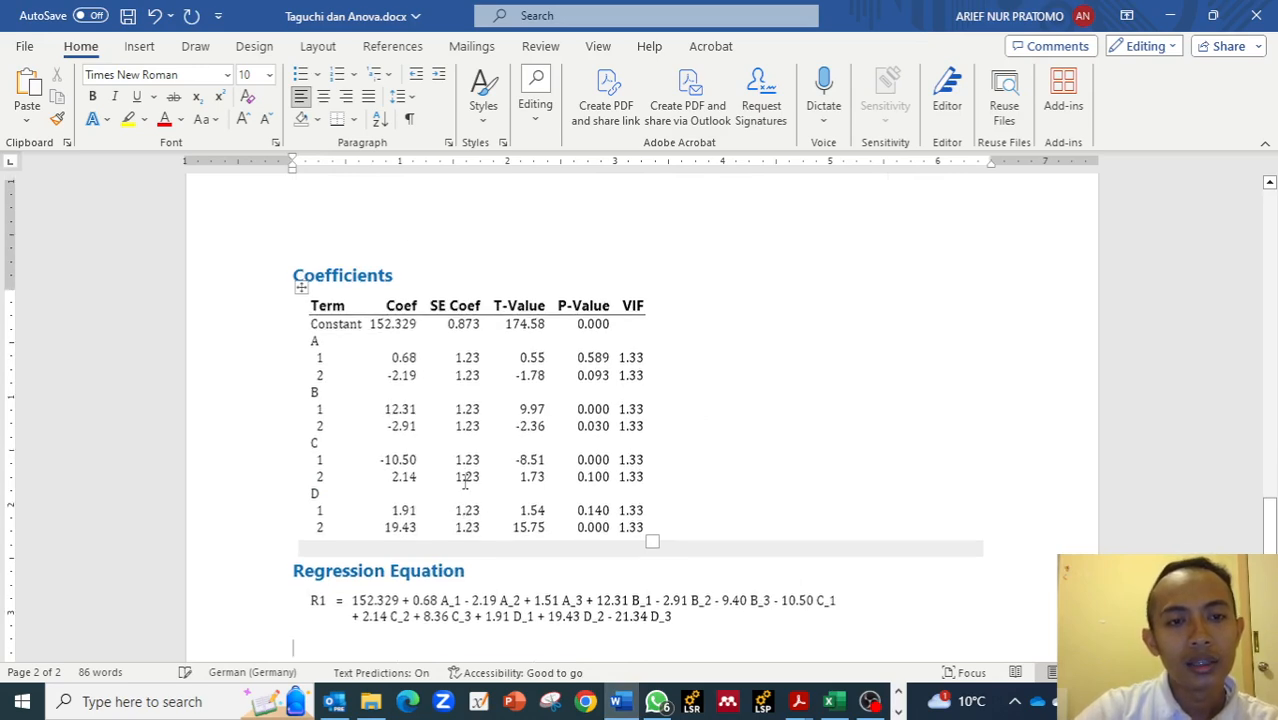
click(444, 304)
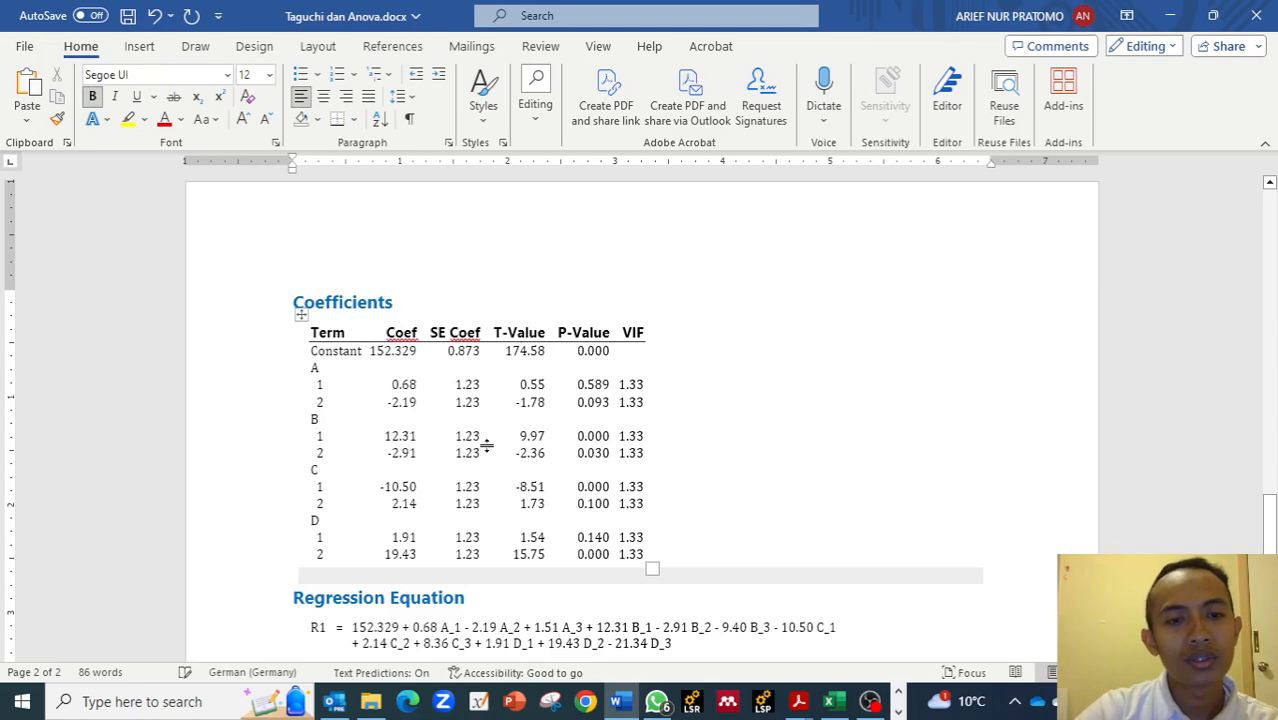
scroll(331, 453, down, 4)
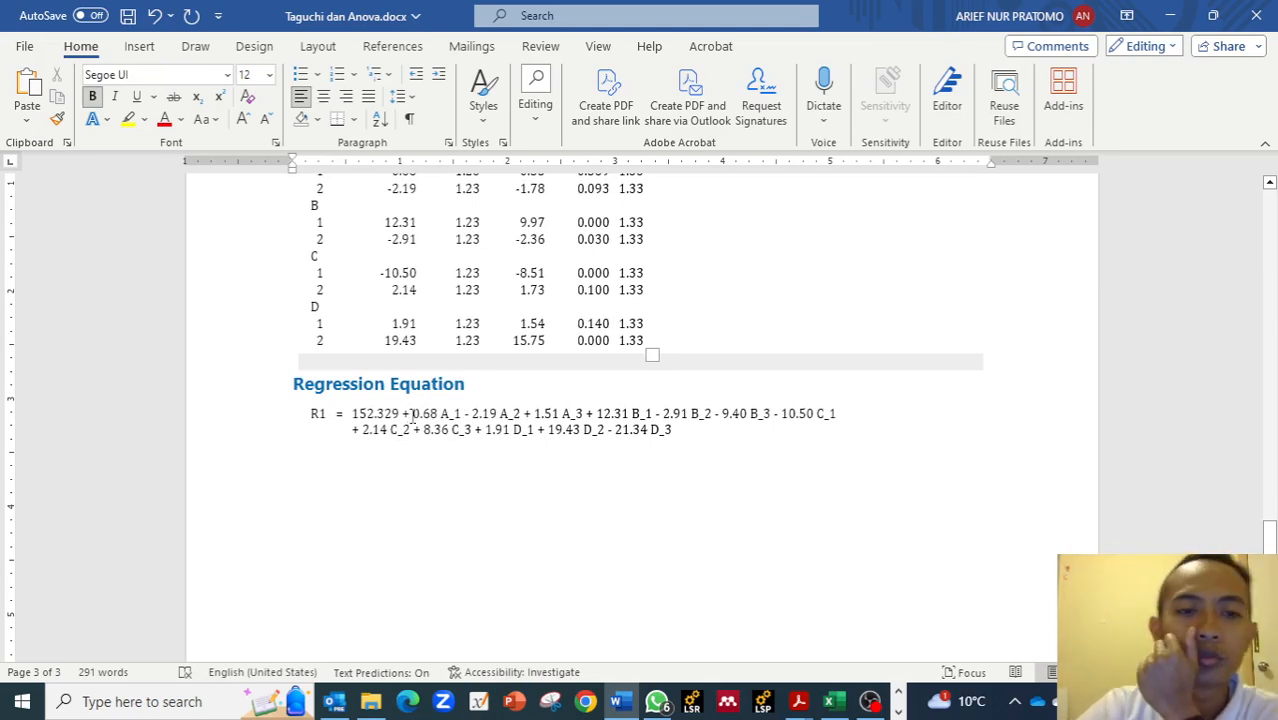
drag(338, 418, 383, 418)
scroll(365, 416, up, 2)
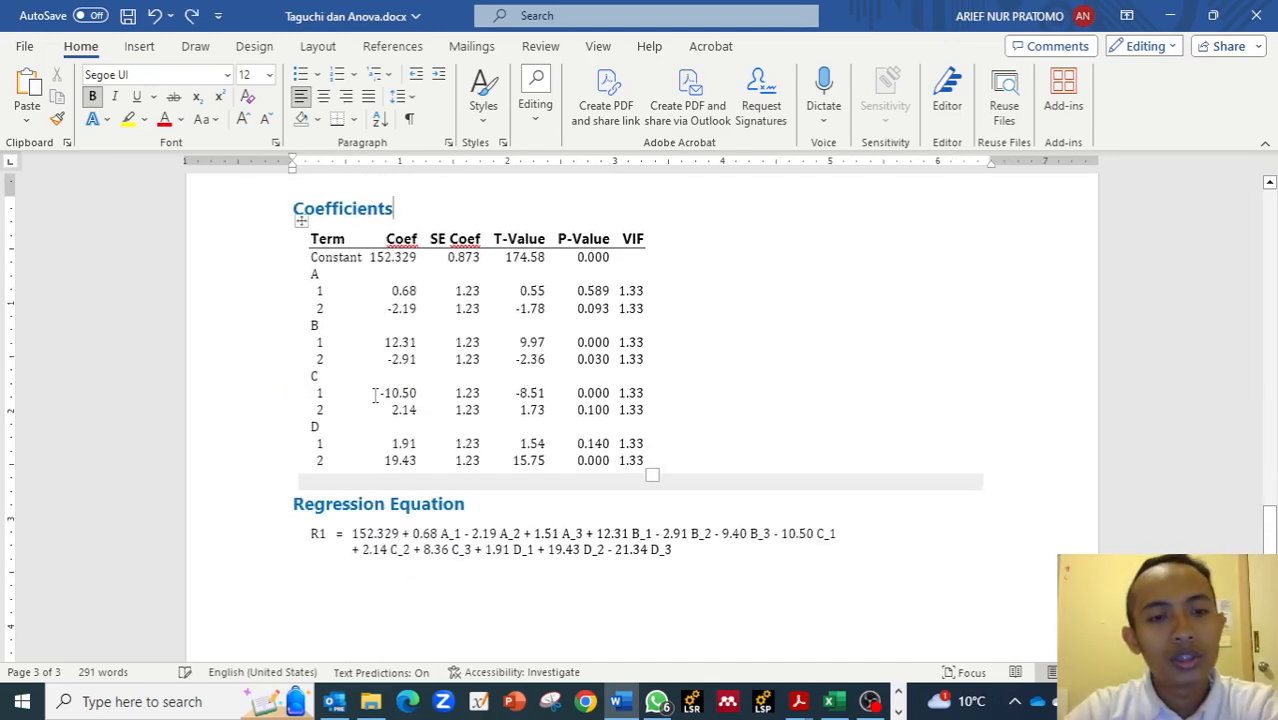
scroll(413, 517, down, 3)
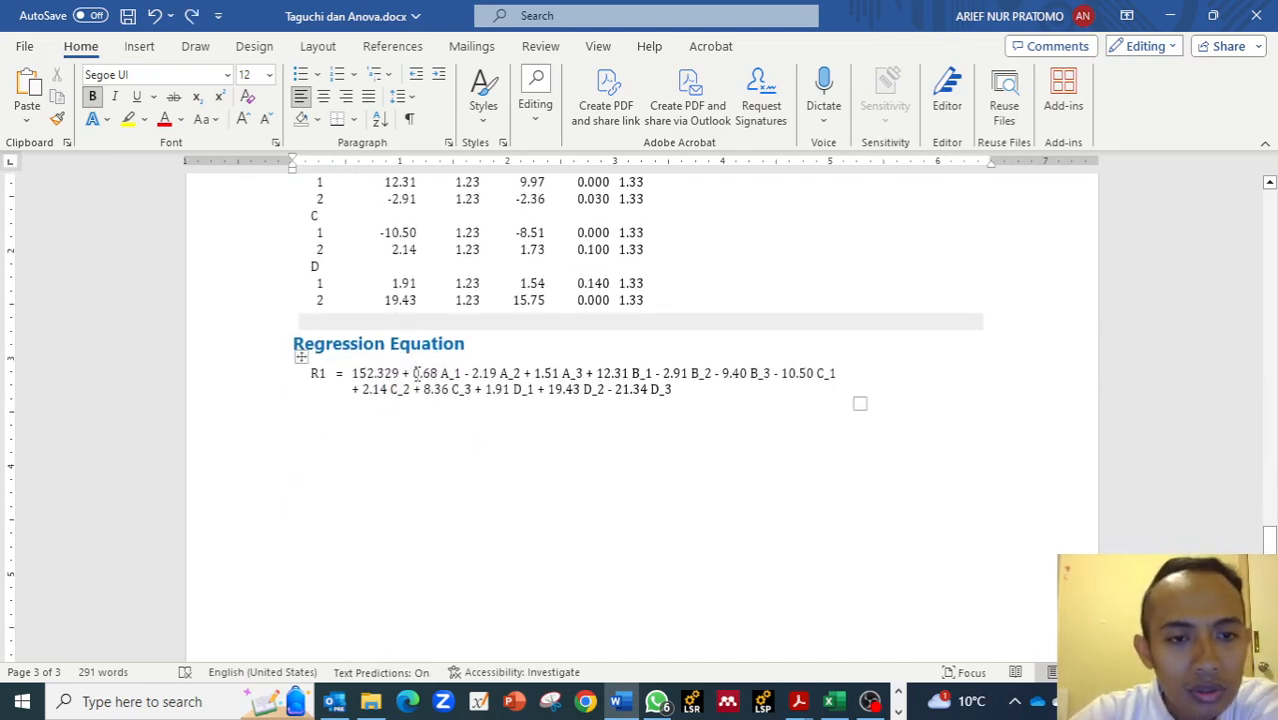
drag(409, 373, 565, 374)
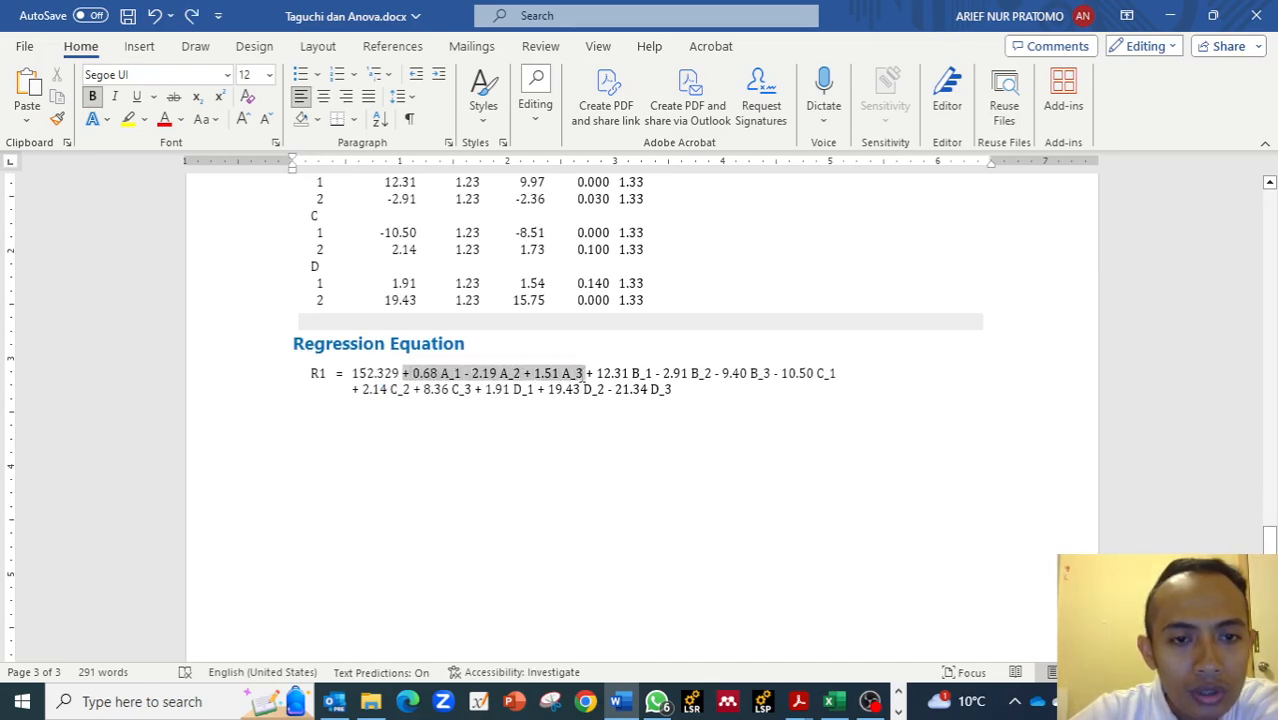
click(535, 374)
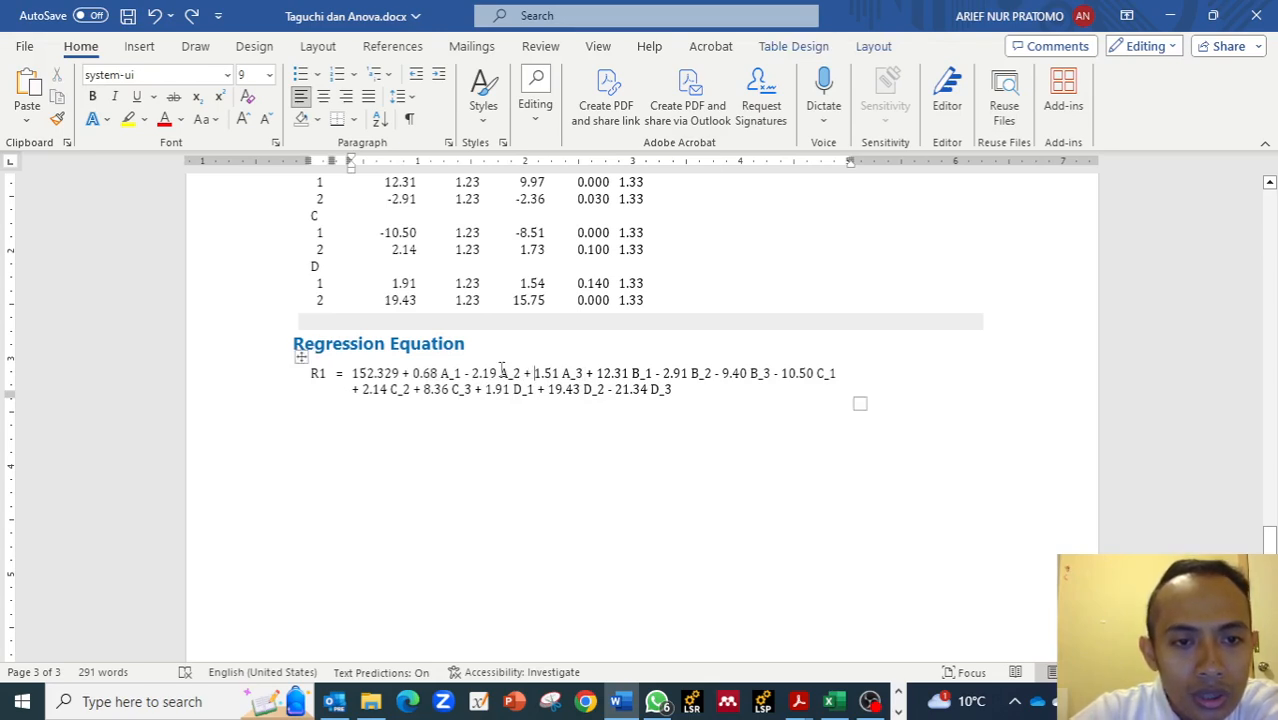
drag(498, 373, 474, 365)
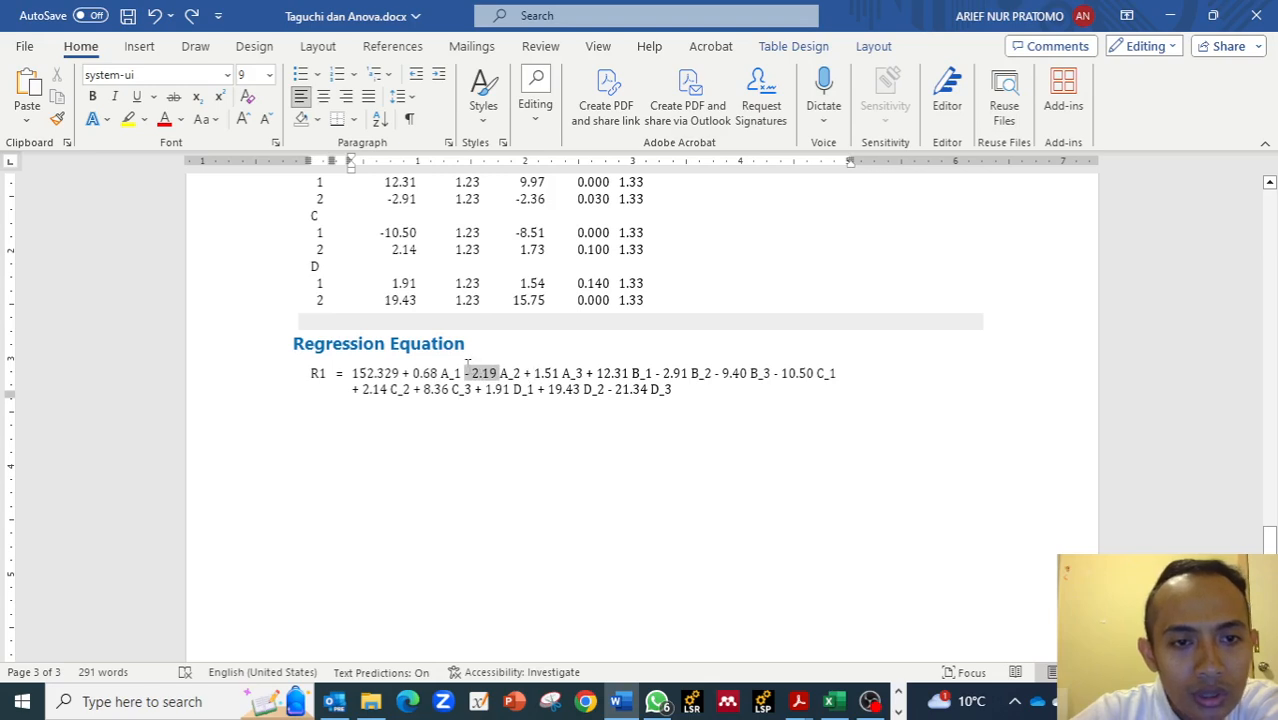
click(473, 372)
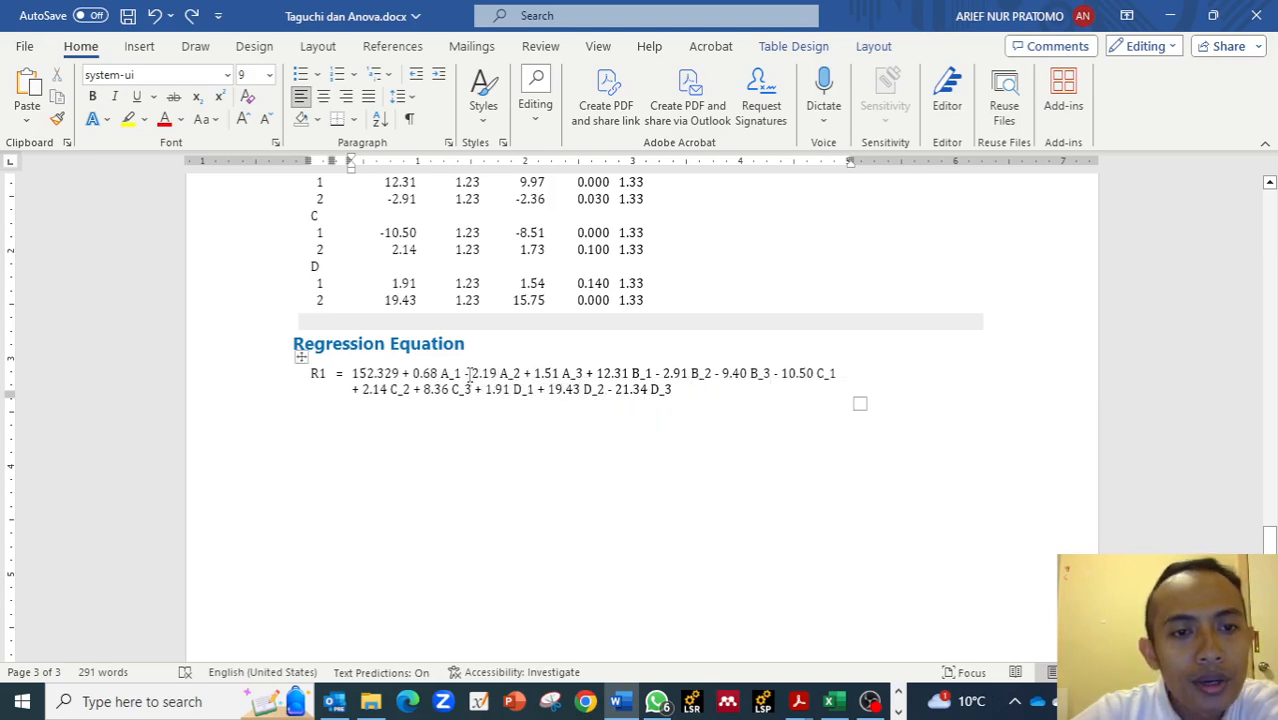
drag(535, 373, 549, 373)
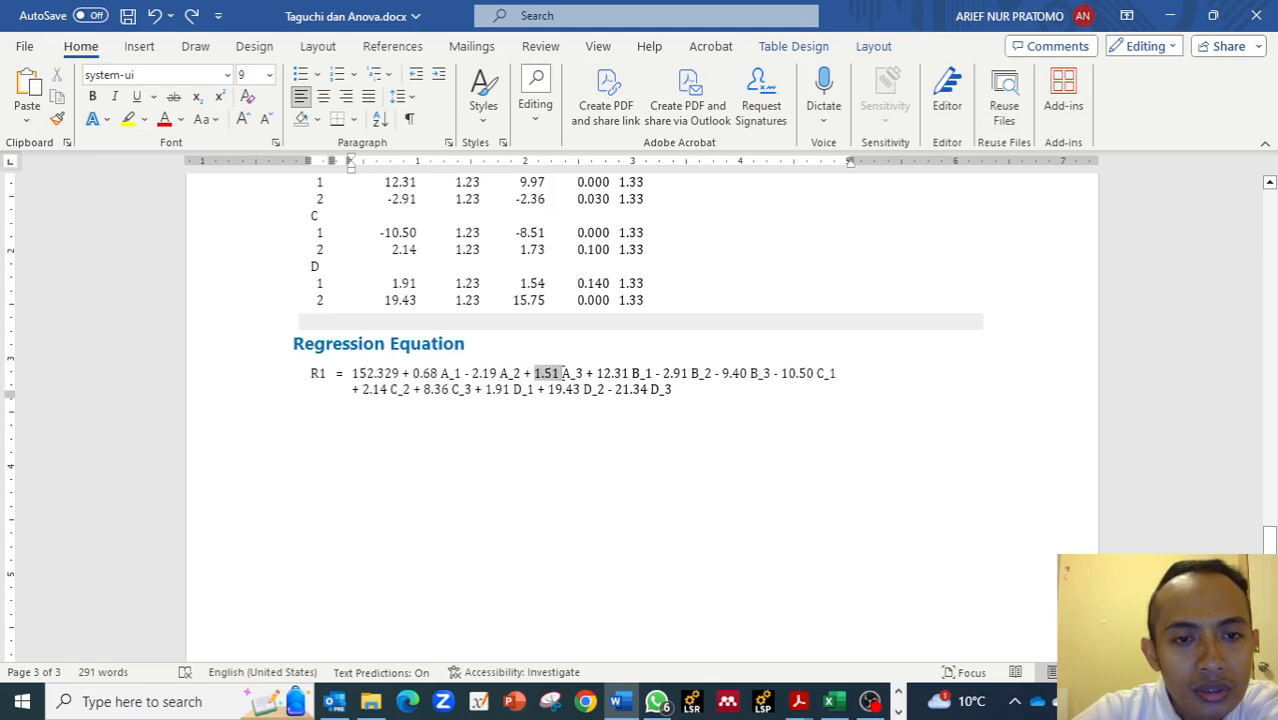
click(605, 373)
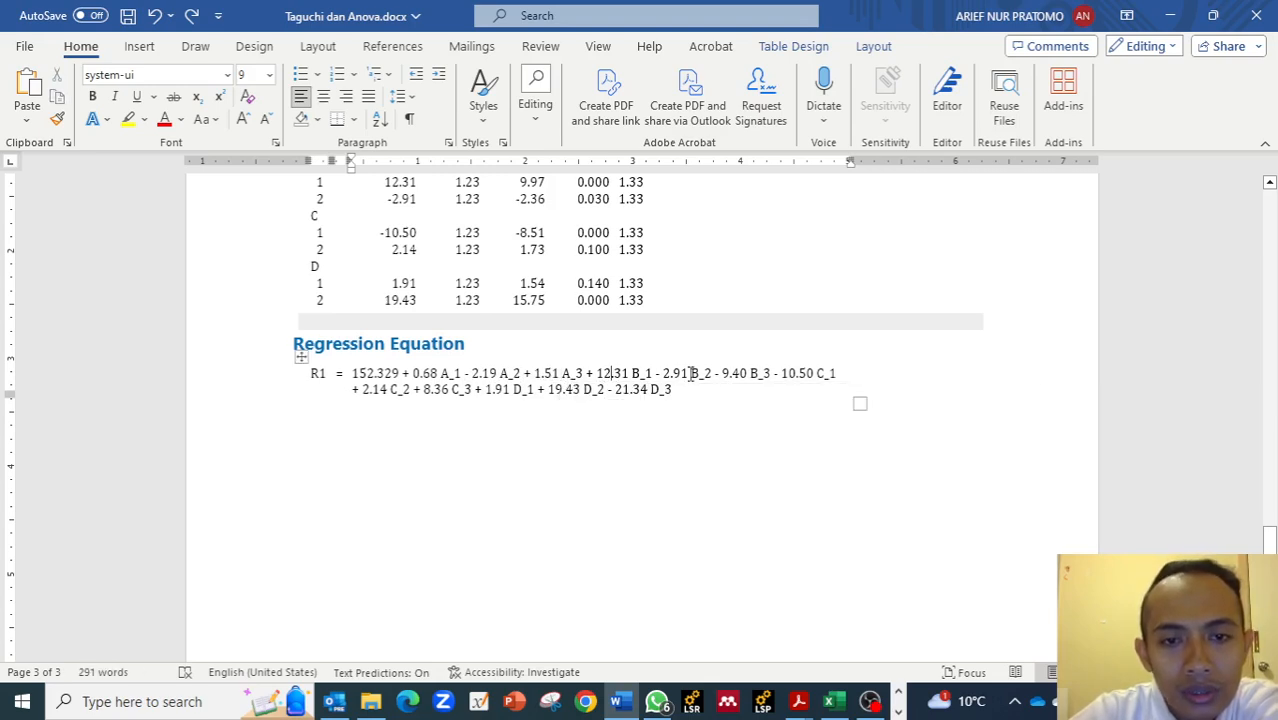
drag(630, 373, 596, 373)
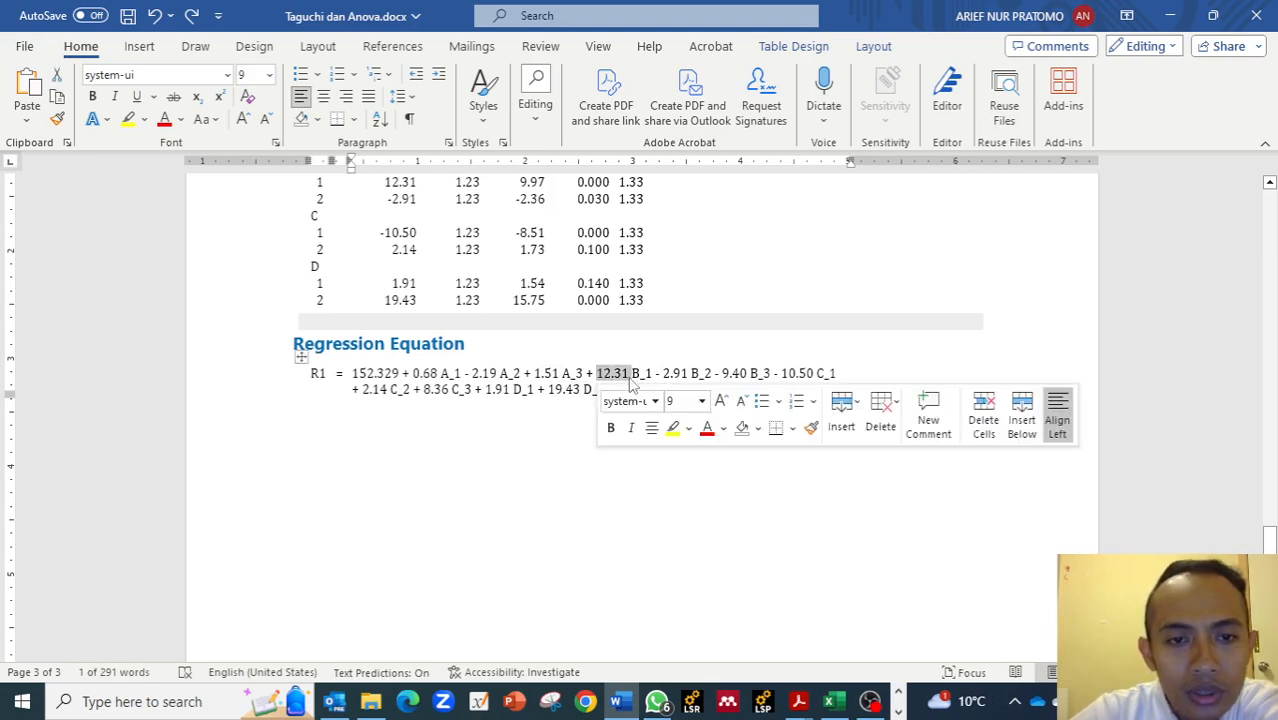
click(785, 373)
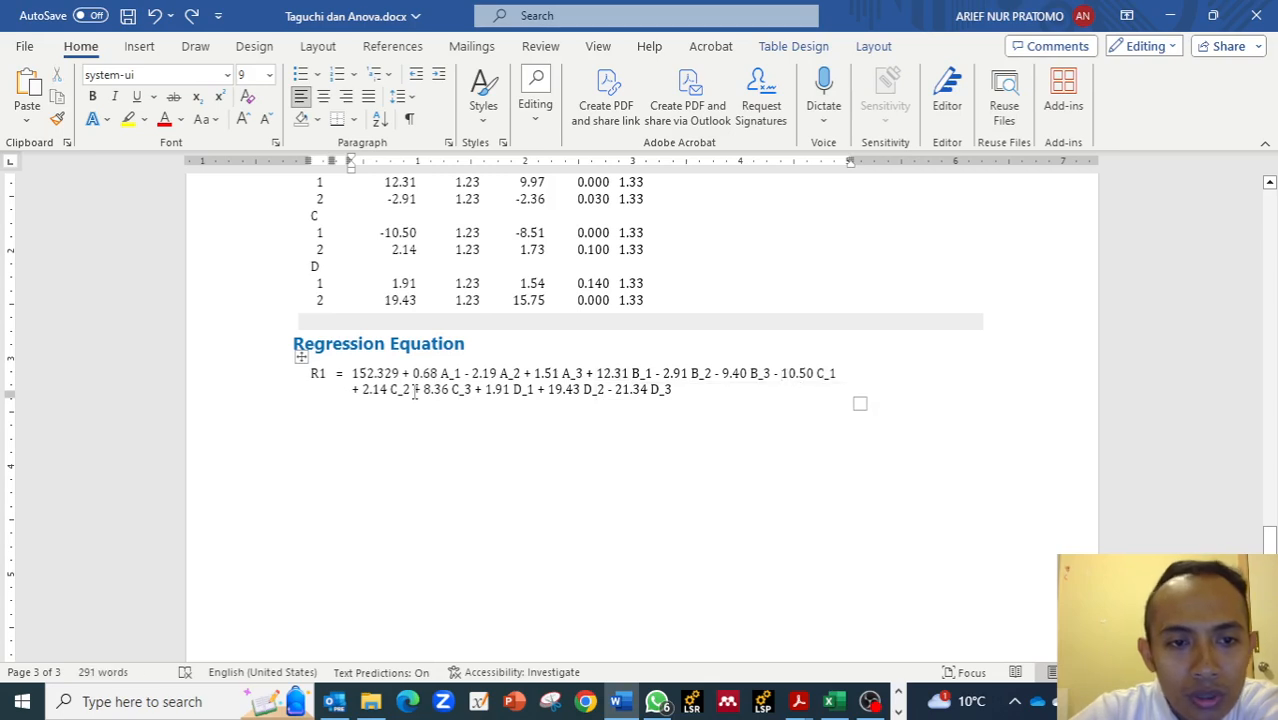
drag(422, 389, 446, 391)
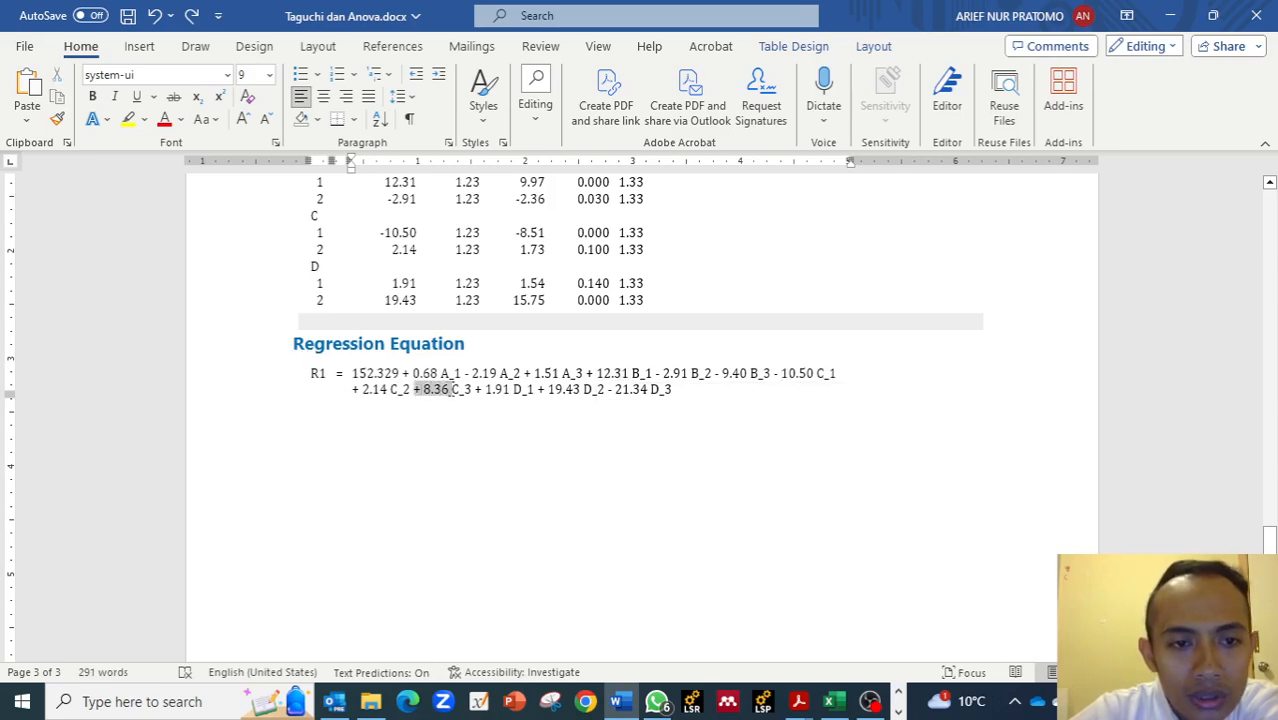
click(451, 390)
drag(422, 390, 446, 391)
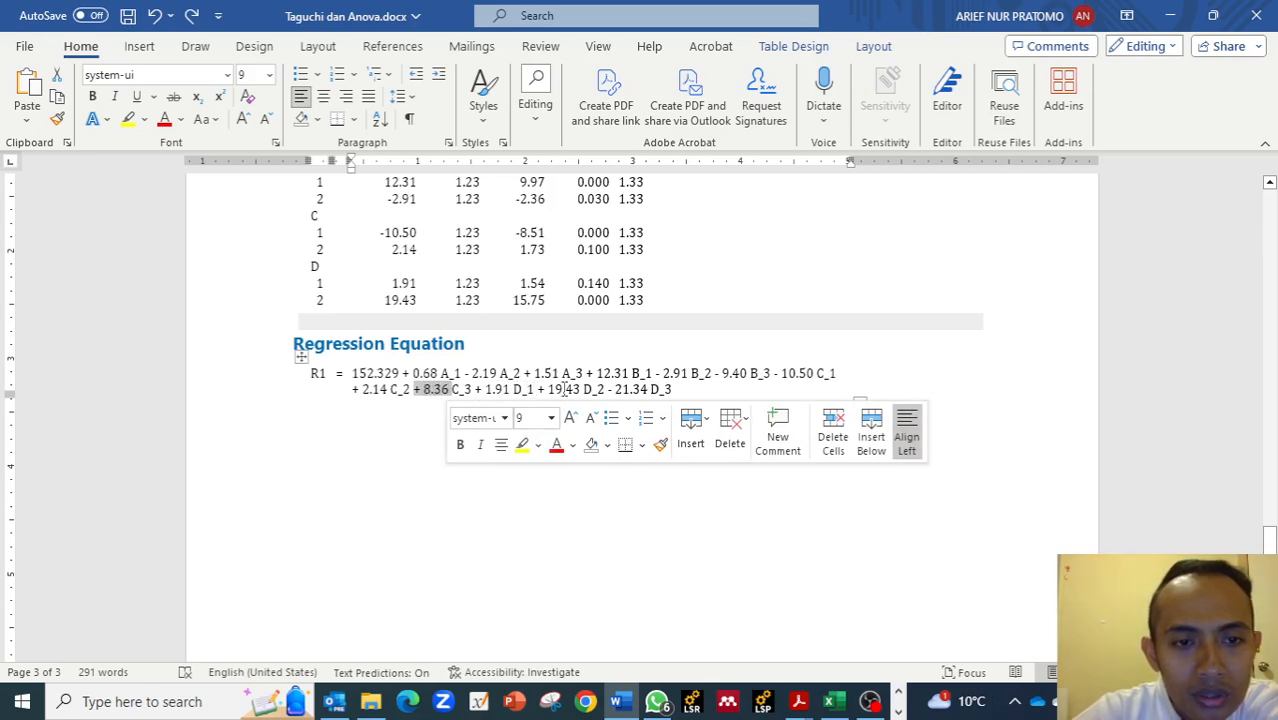
drag(549, 390, 568, 392)
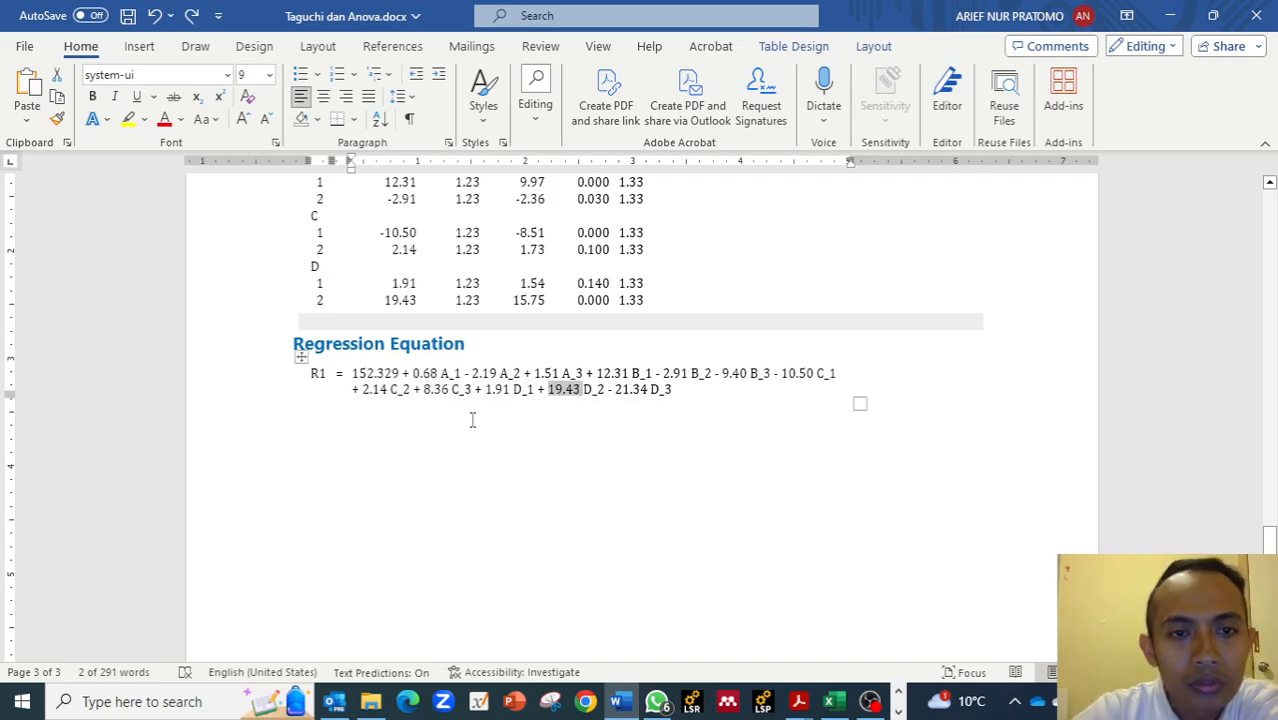
Scroll through the Main Effects Plot for SN ratios in the document to examine each factor's levels.
scroll(474, 419, up, 10)
scroll(484, 414, up, 15)
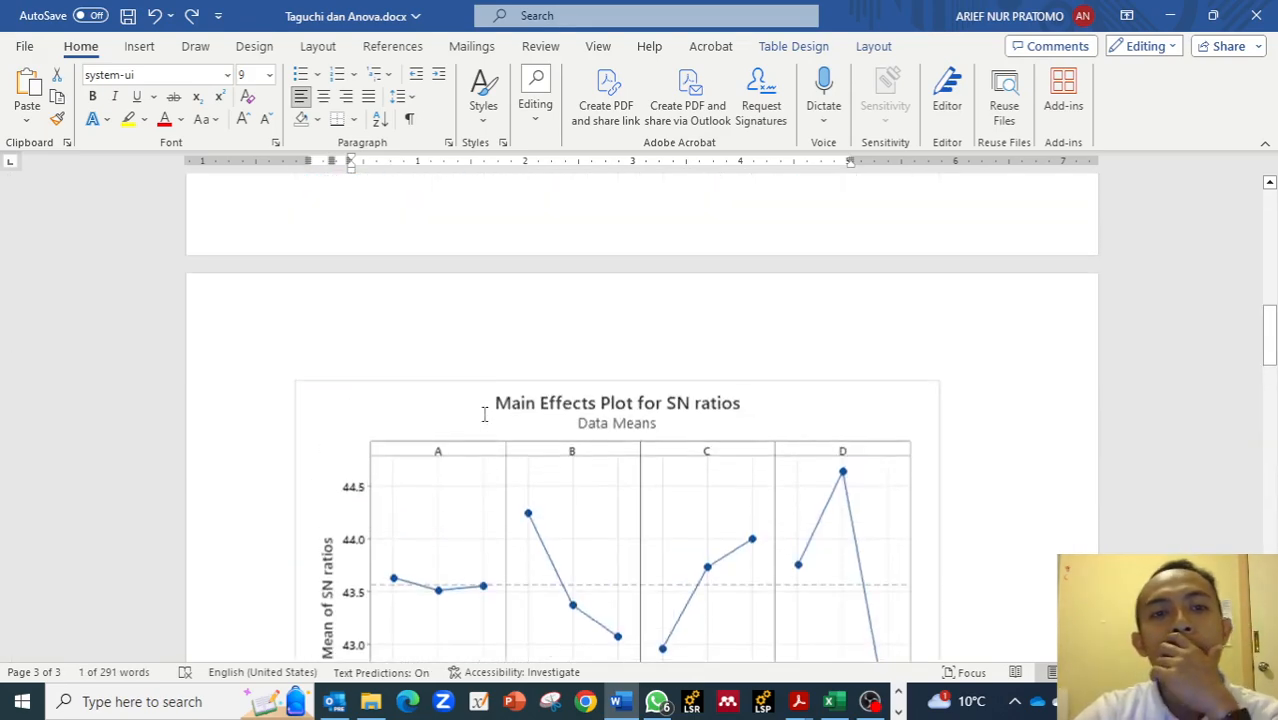
scroll(483, 416, down, 2)
scroll(483, 416, down, 4)
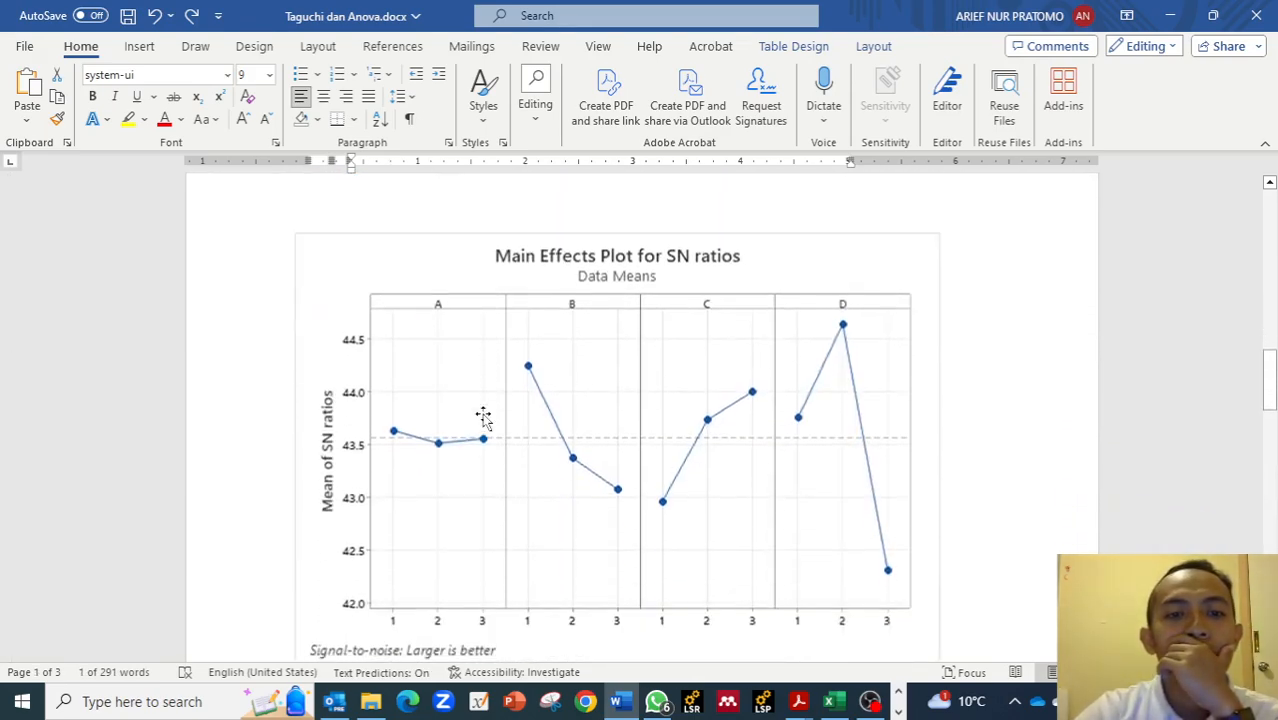
scroll(483, 418, down, 1)
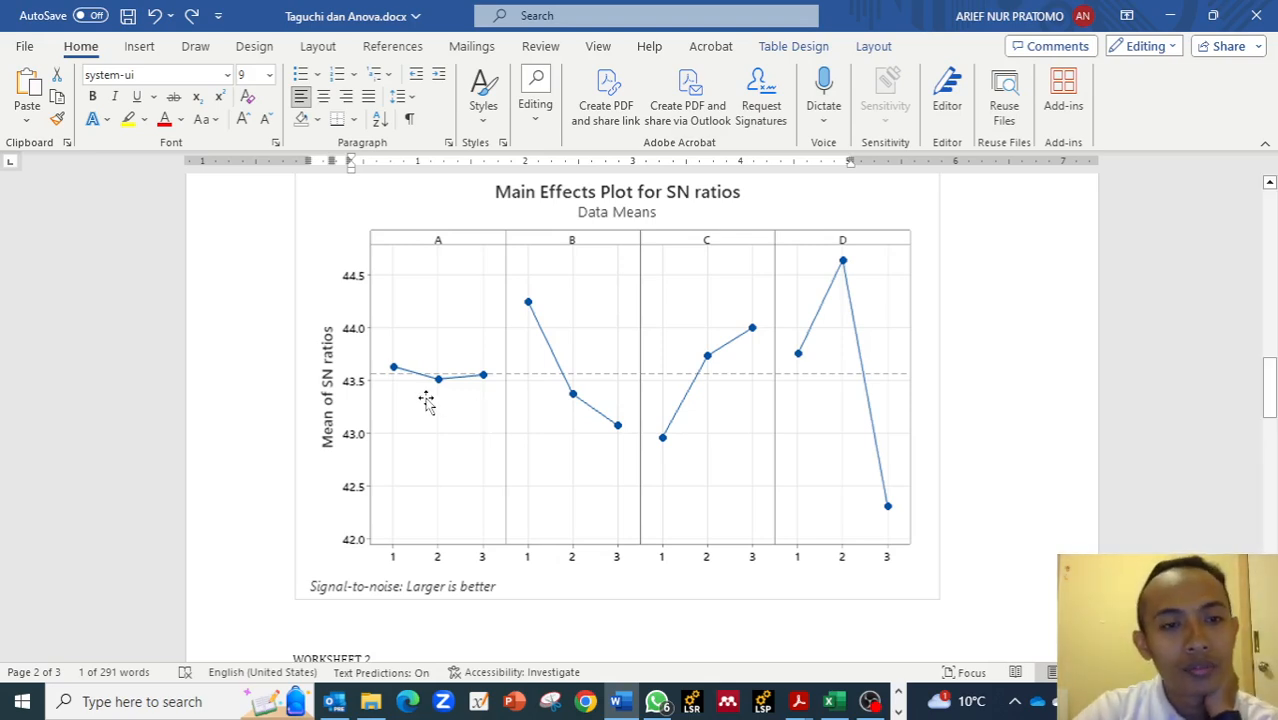
scroll(413, 392, down, 2)
scroll(416, 386, up, 1)
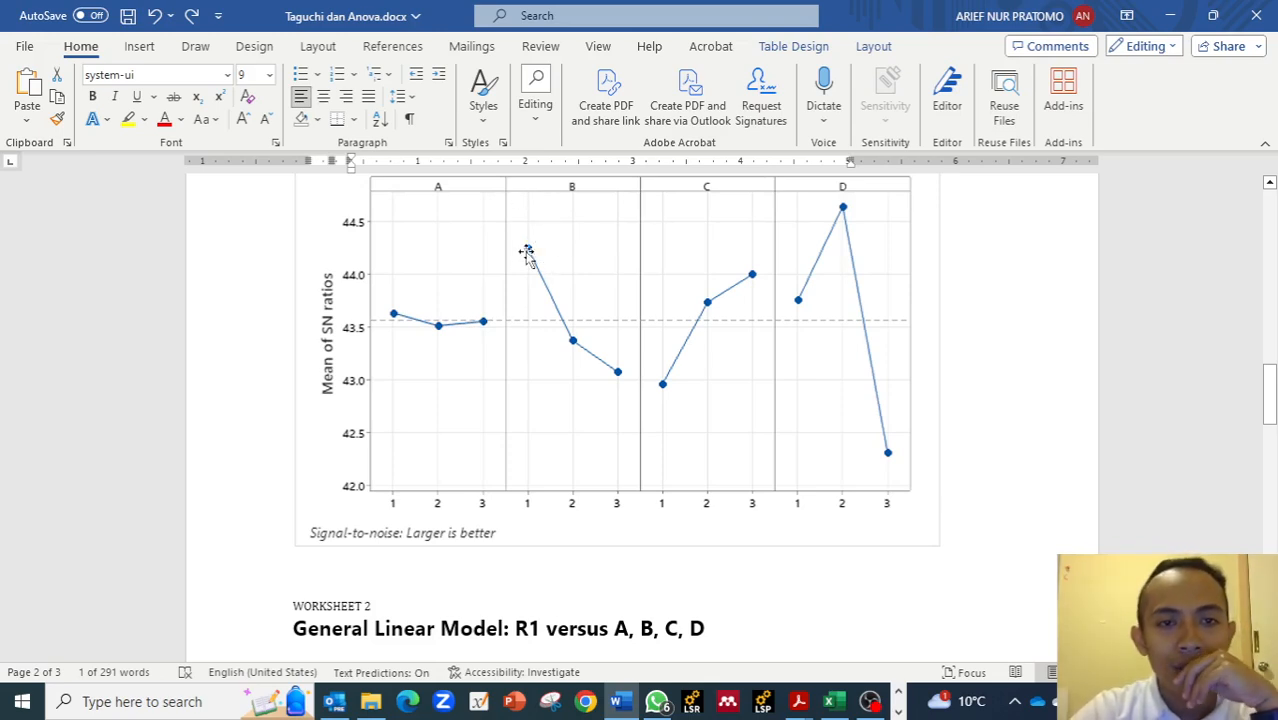
scroll(522, 394, down, 10)
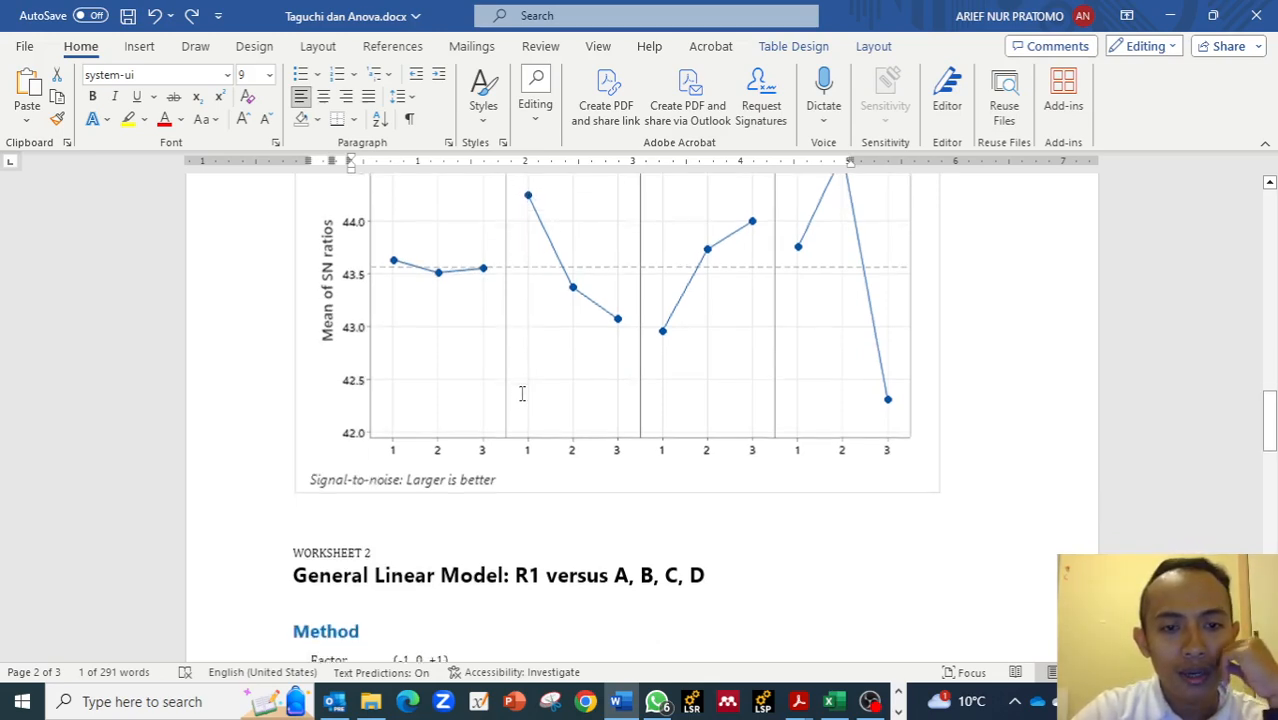
scroll(521, 394, down, 4)
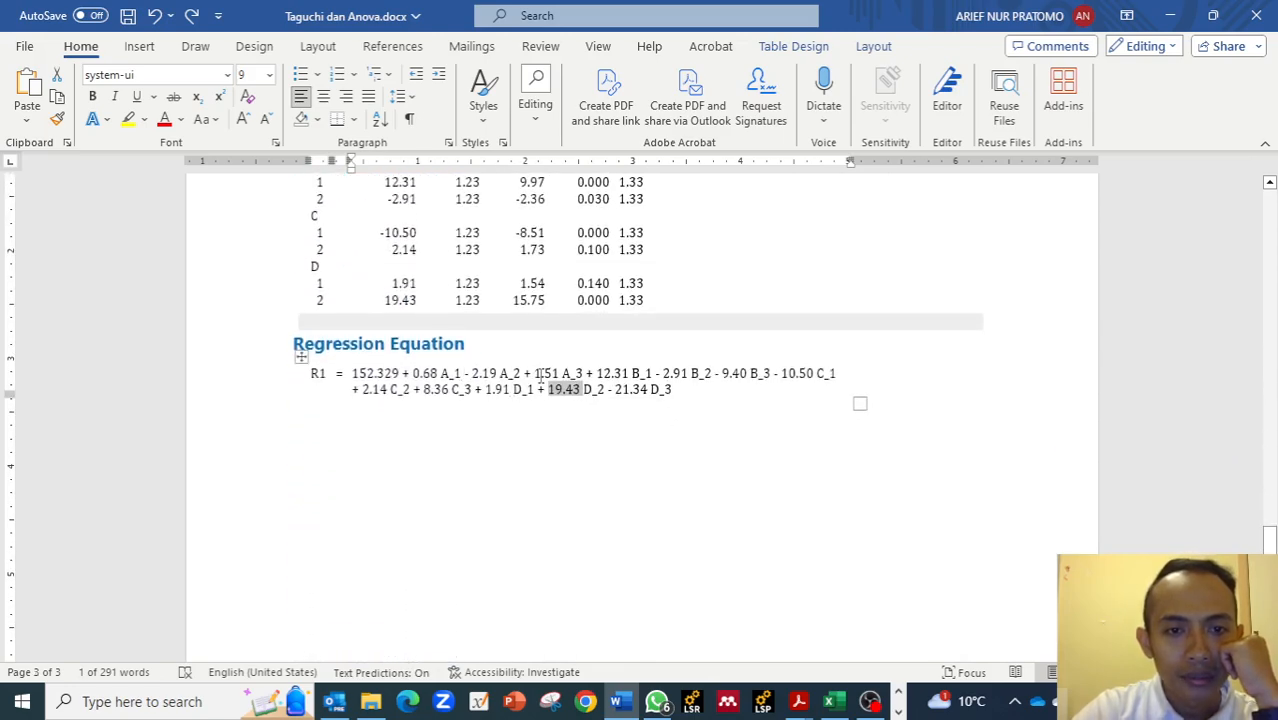
Compare the regression equation coefficients with the SN ratio and means main effects plots in the document.
drag(586, 373, 617, 373)
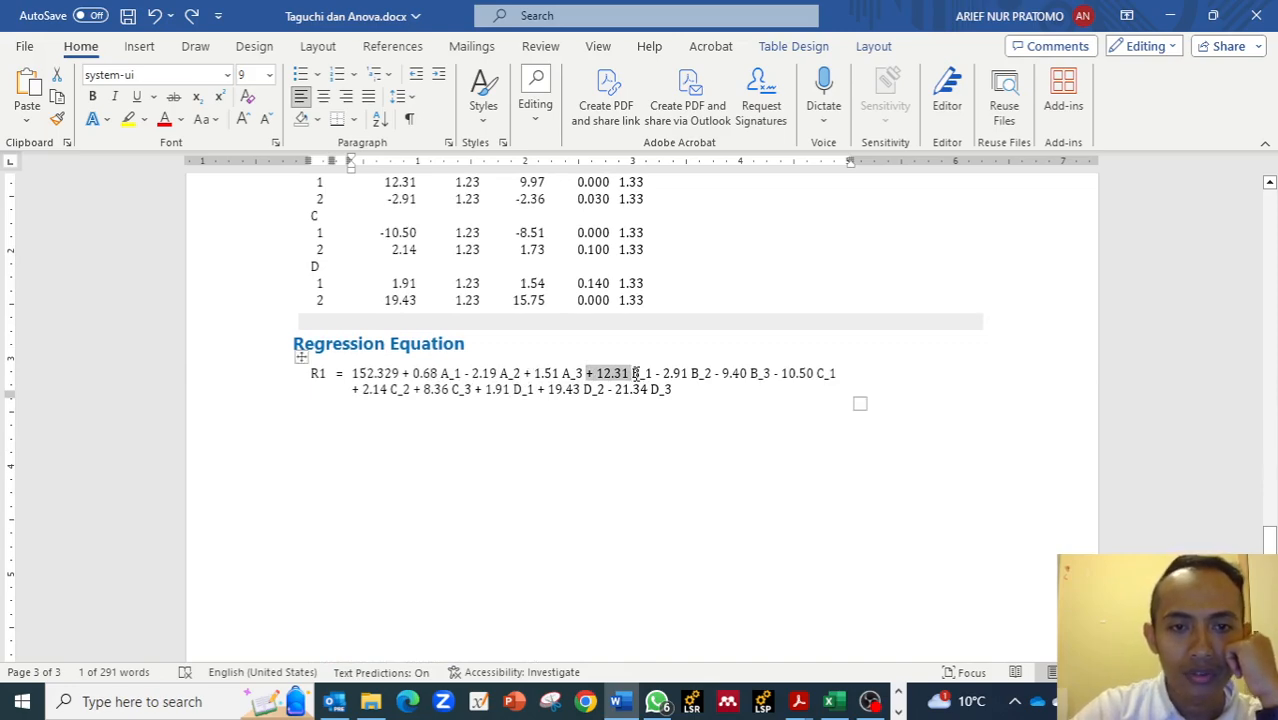
click(784, 373)
scroll(533, 370, up, 2)
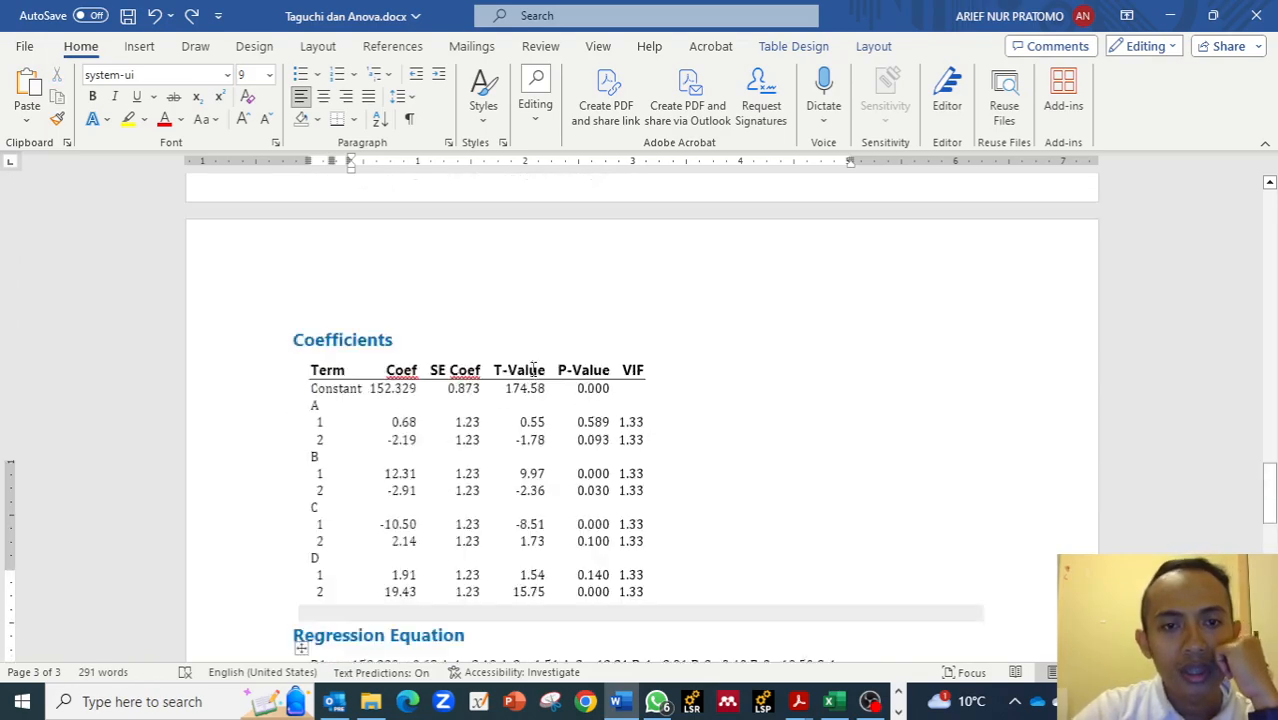
scroll(533, 370, up, 15)
scroll(533, 375, down, 2)
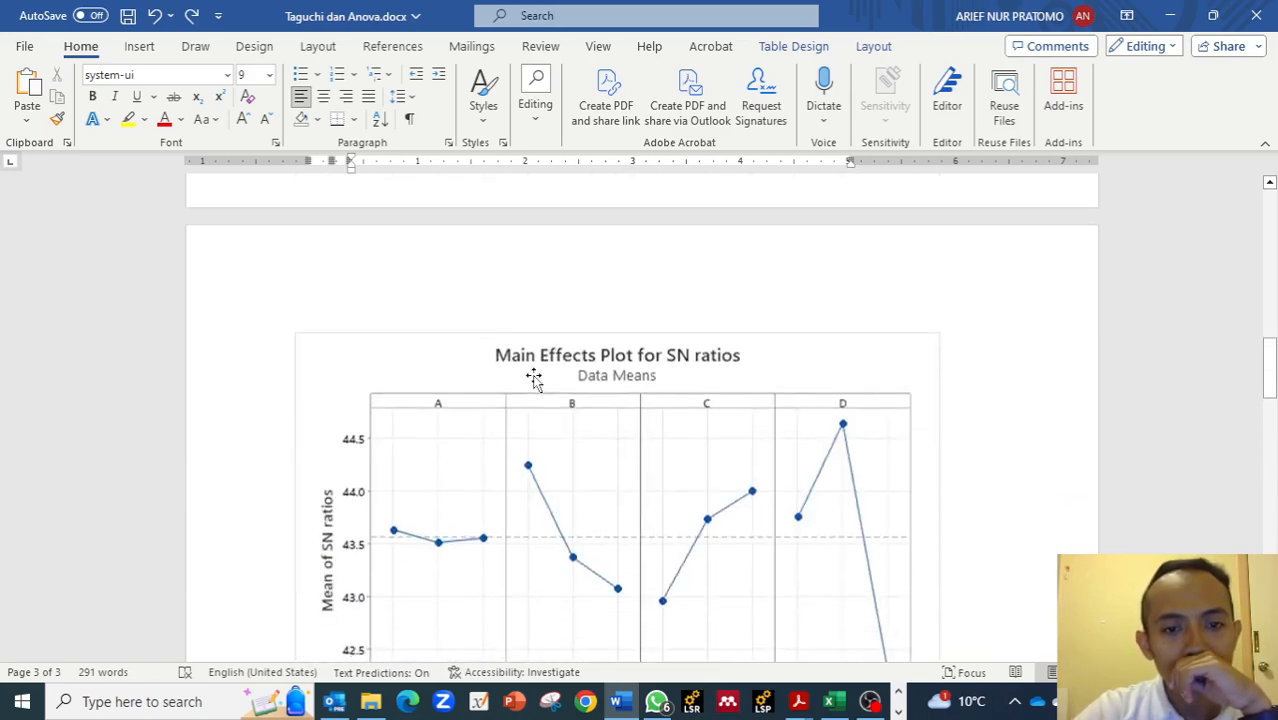
scroll(533, 378, down, 2)
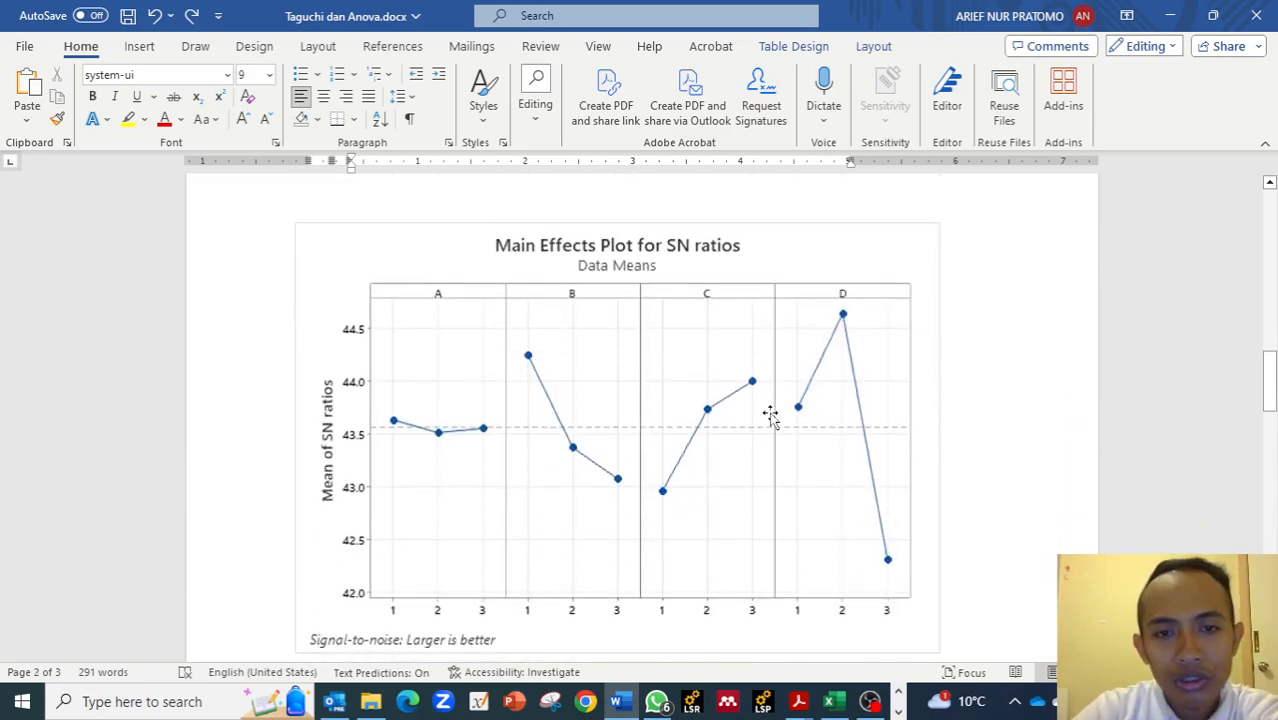
scroll(765, 435, down, 20)
scroll(760, 440, down, 4)
scroll(720, 400, up, 2)
drag(424, 336, 445, 338)
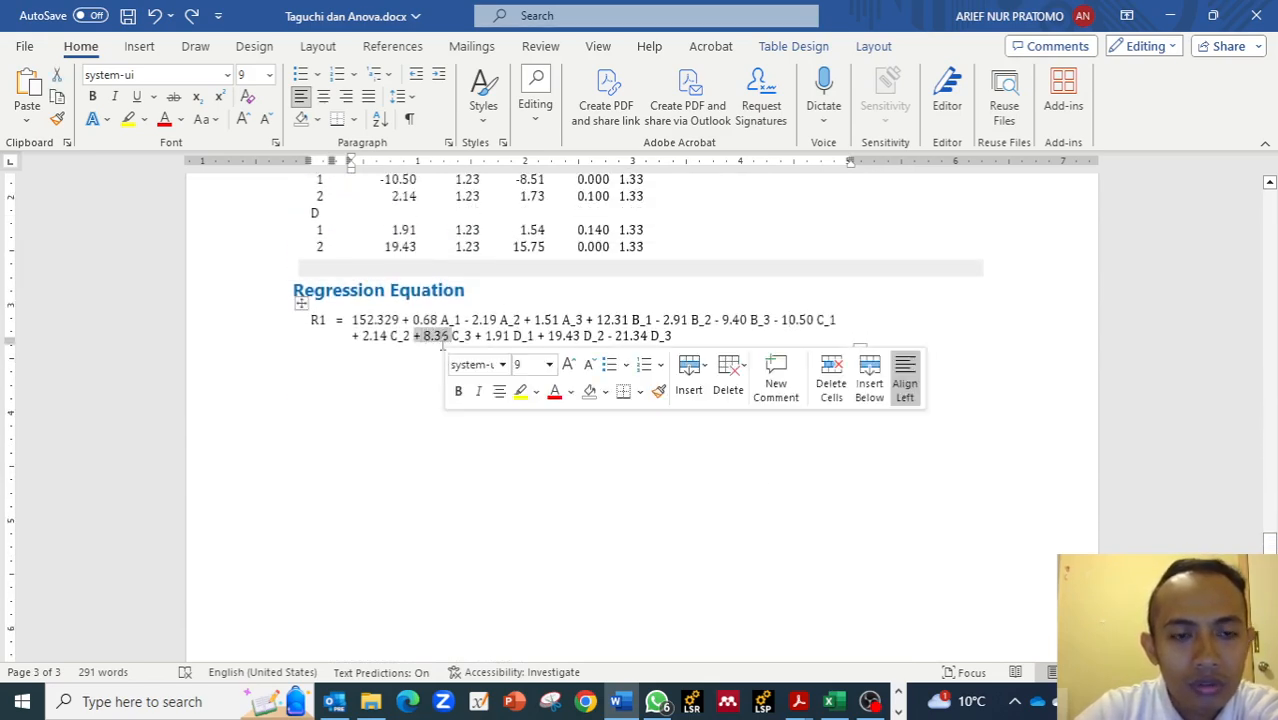
click(447, 345)
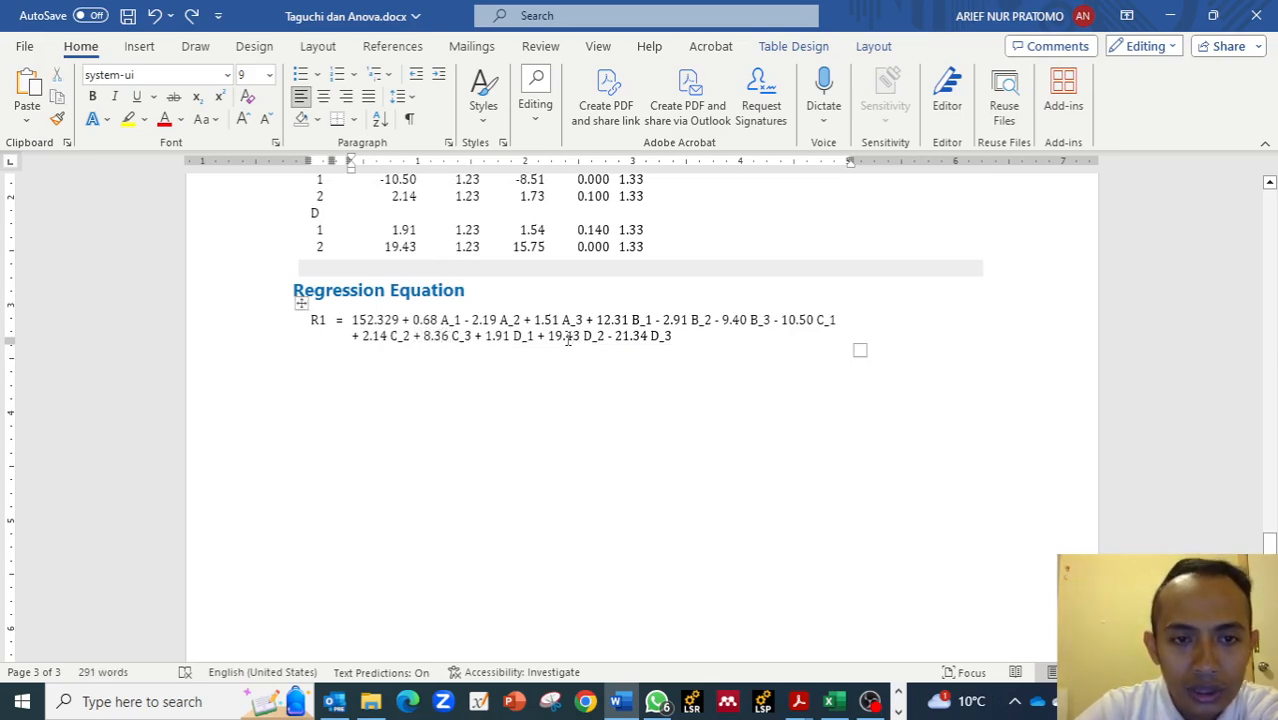
drag(548, 336, 575, 339)
scroll(579, 342, up, 20)
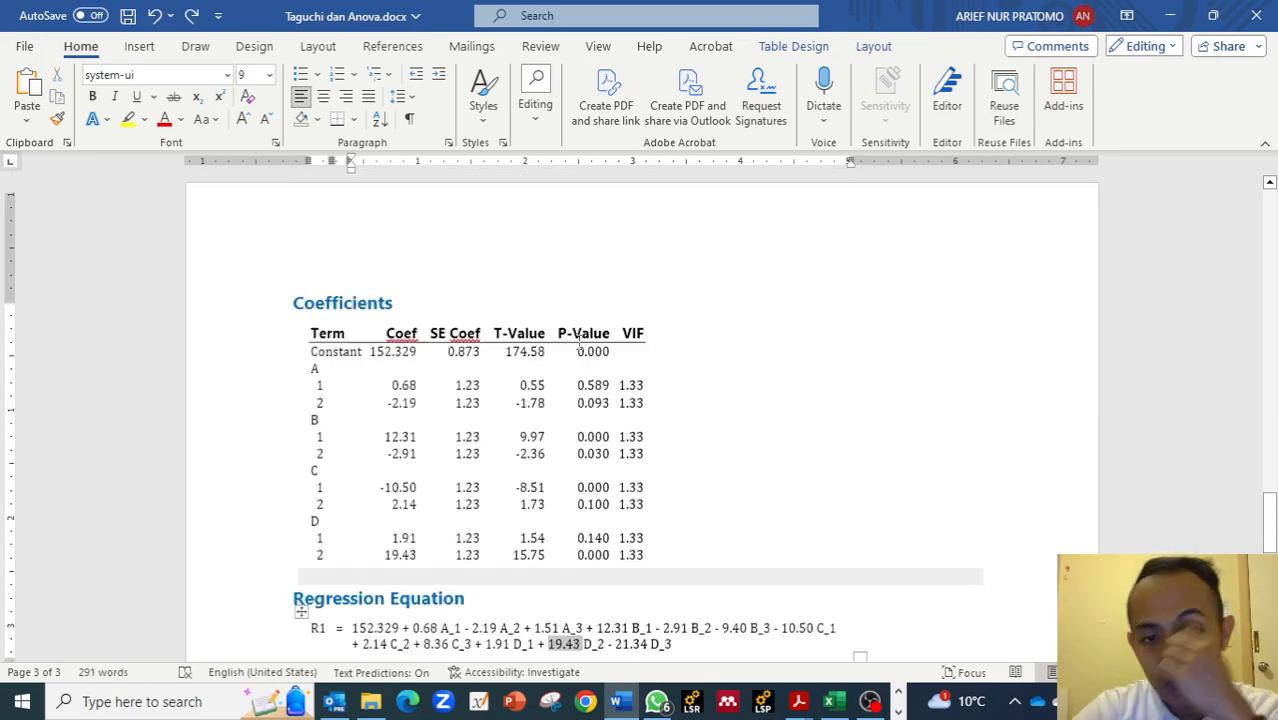
scroll(579, 342, down, 6)
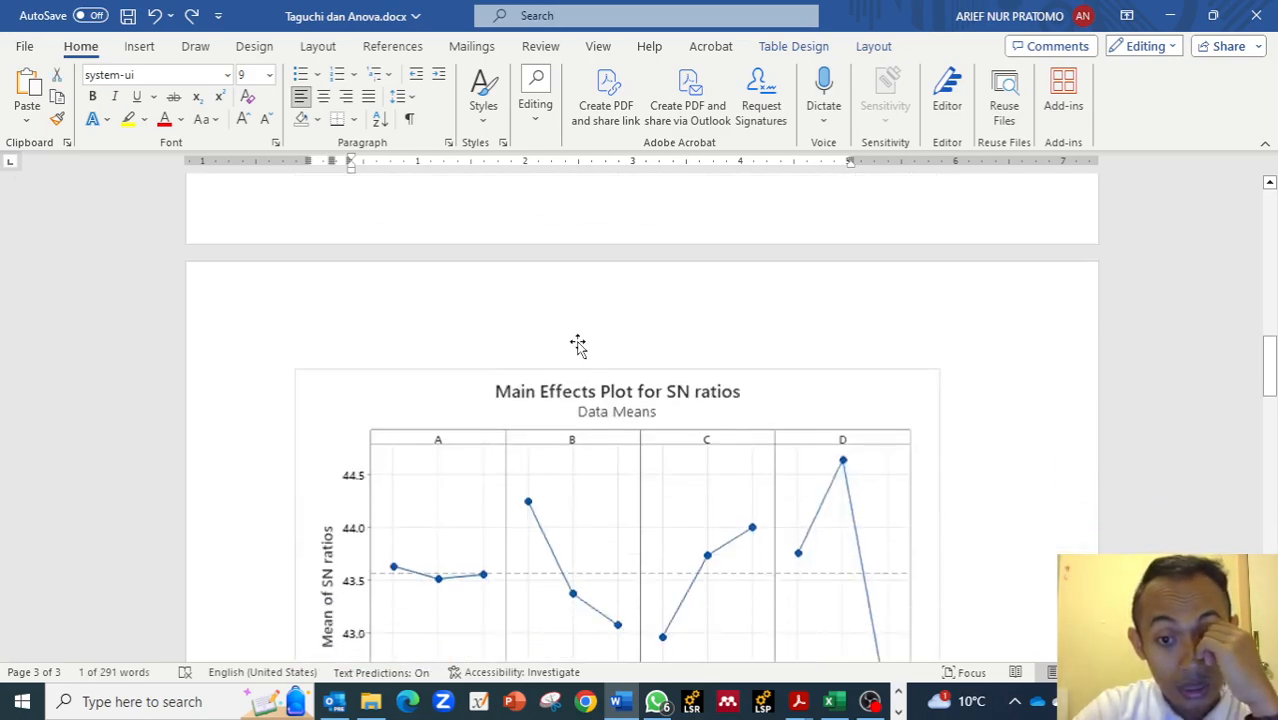
scroll(577, 343, up, 10)
scroll(580, 342, up, 3)
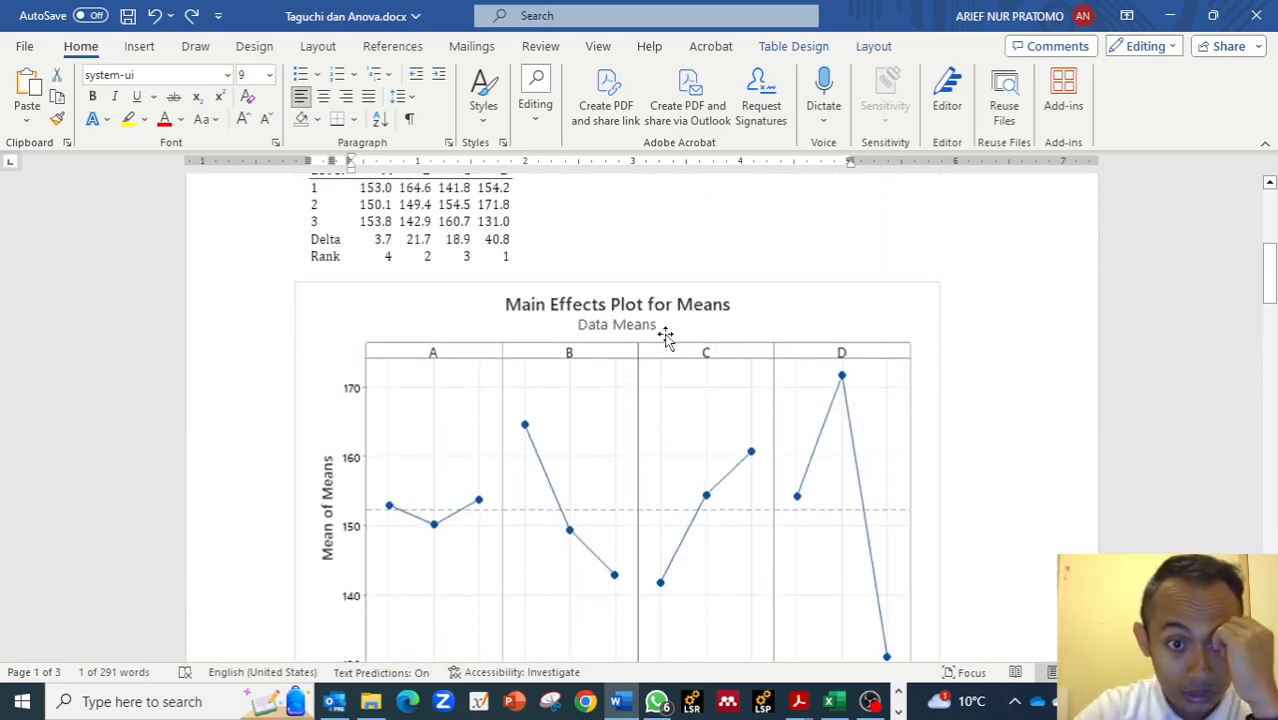